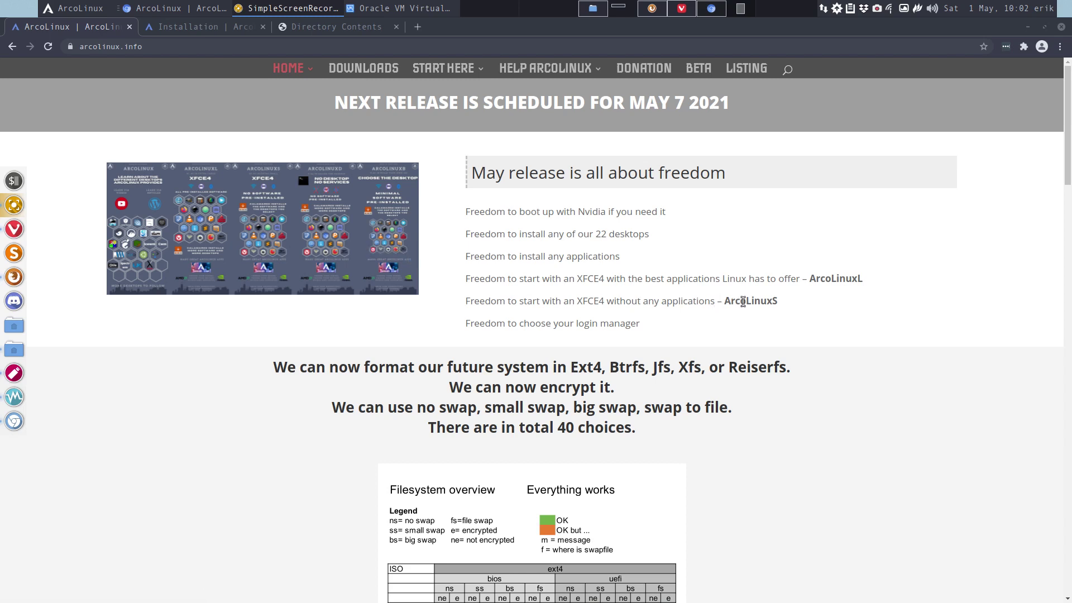
- Highlight 'ArcoLinuxS' on the home page and open the ArcoLinux infographic page
drag(726, 302, 777, 303)
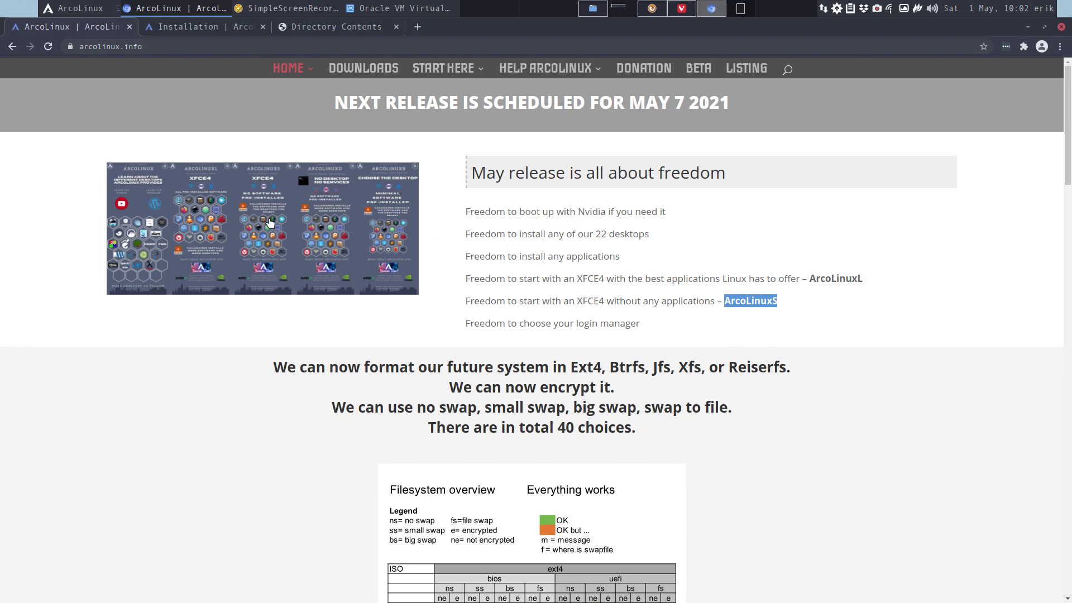
click(271, 223)
scroll(327, 293, down, 5)
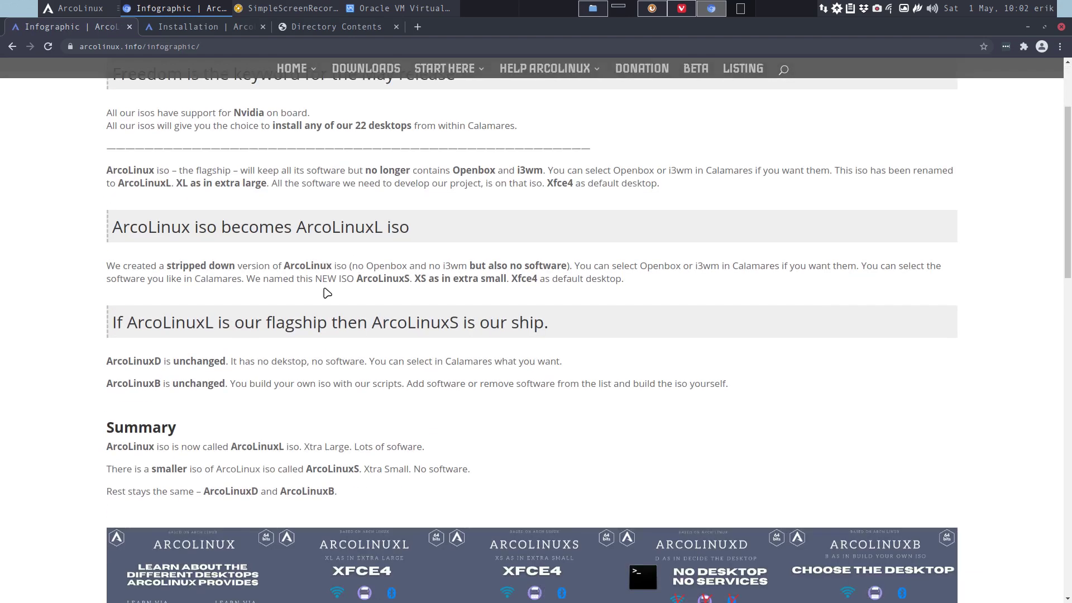
scroll(419, 157, up, 5)
- Open ArcoLinux Editions from the START HERE menu, then switch to the ftp.belnet.be listing tab
mouse_move(450, 69)
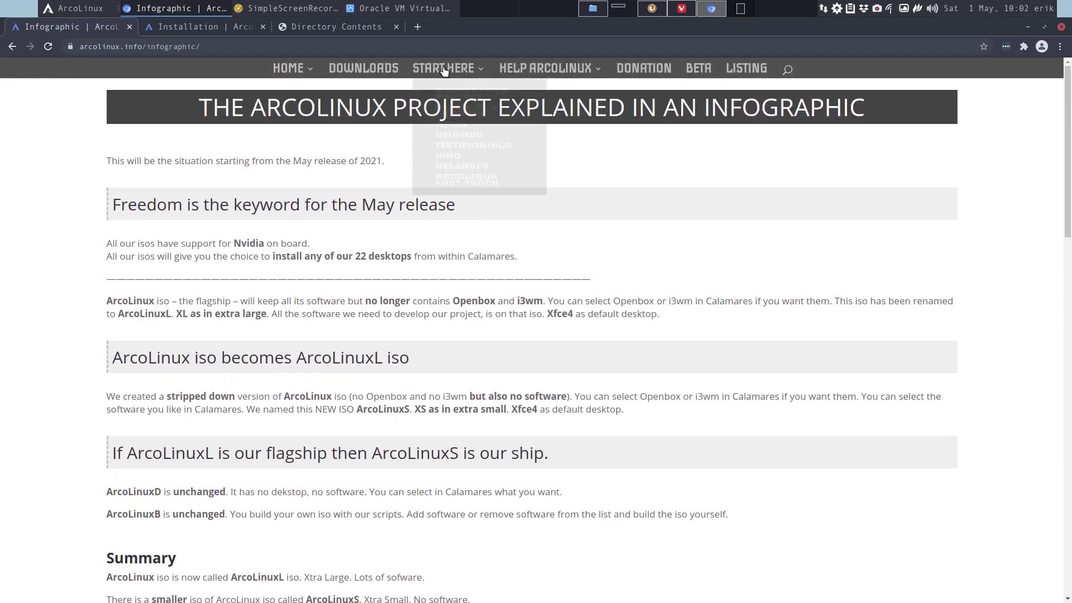
click(455, 131)
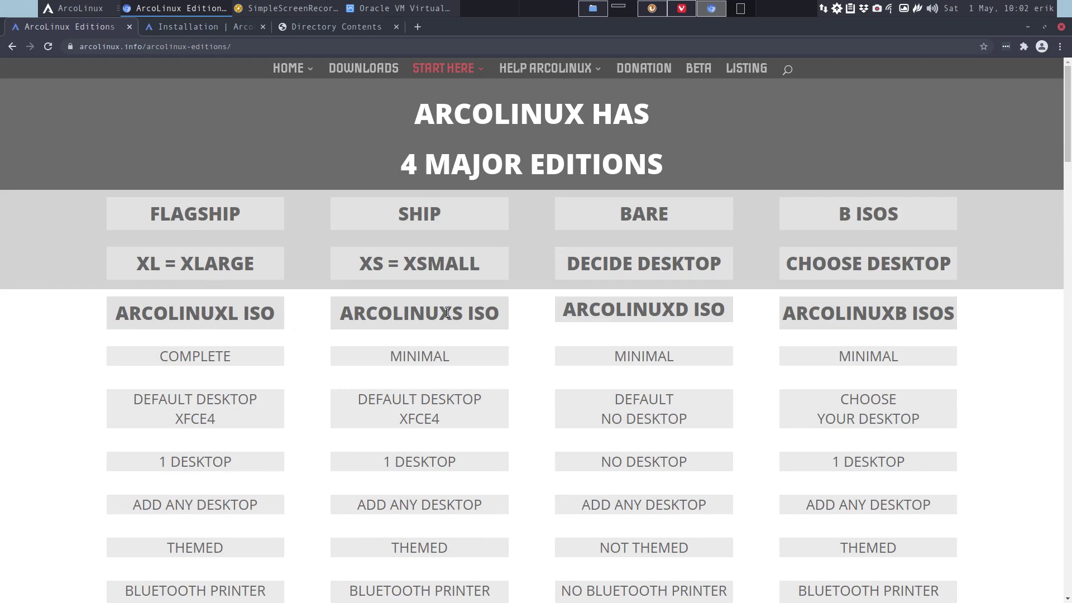
drag(439, 313, 463, 315)
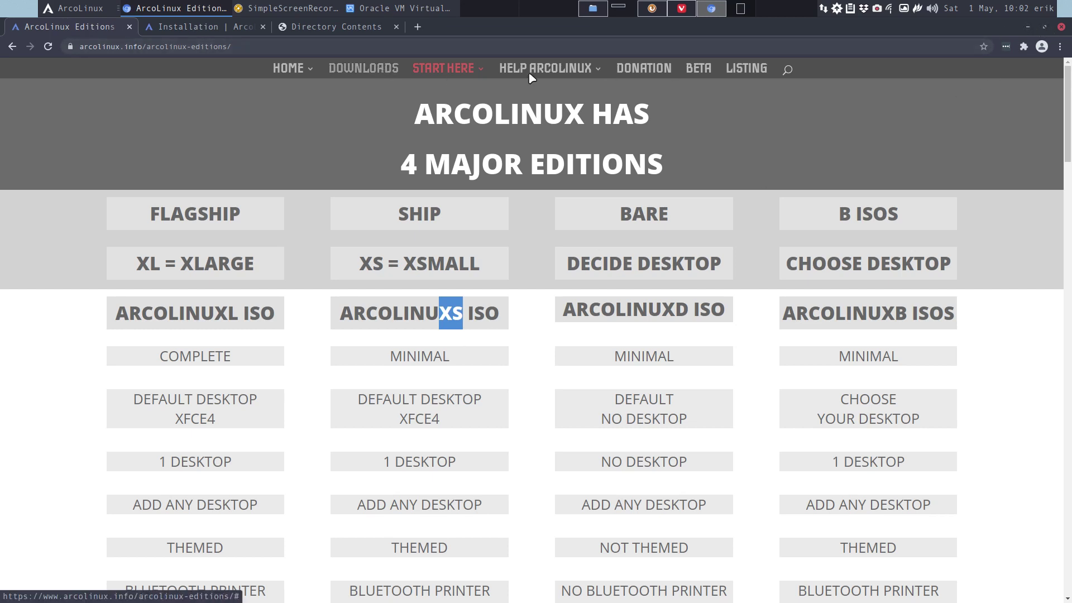
mouse_move(969, 12)
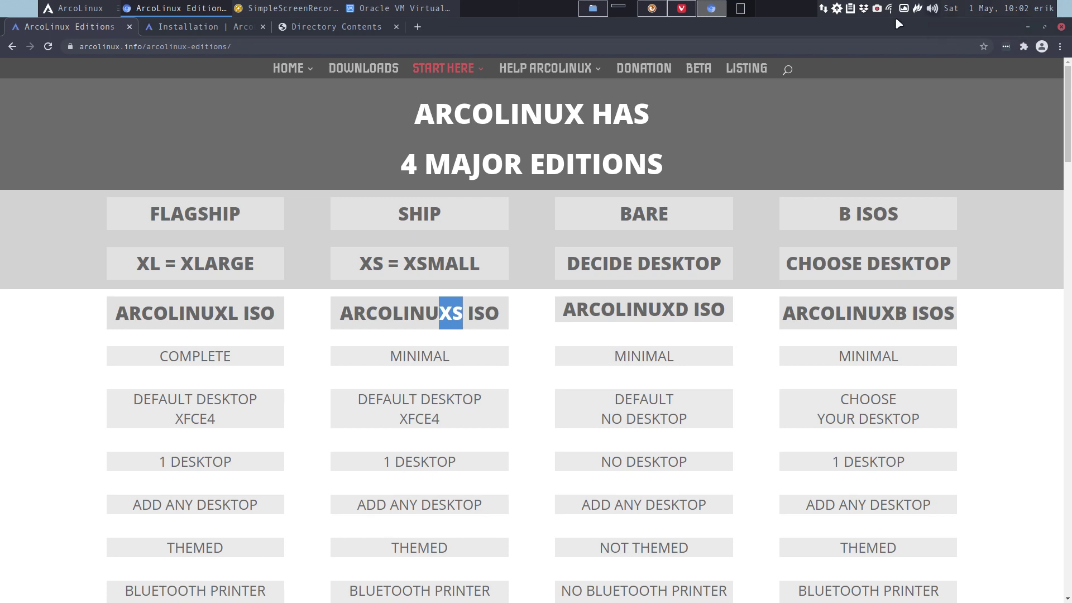
click(342, 29)
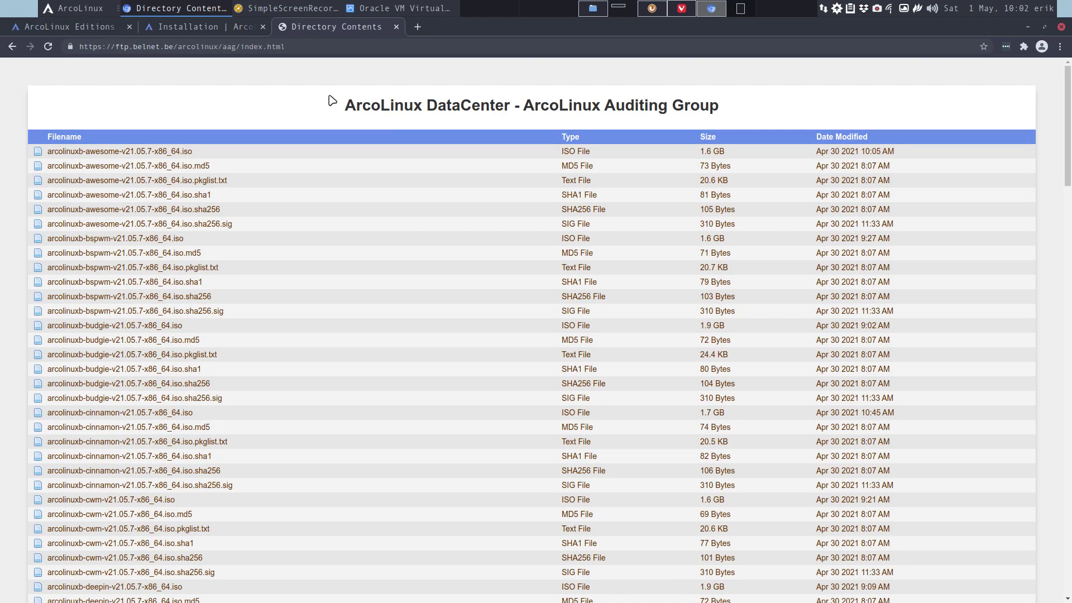
- Select the 'aag' part of the directory listing's address
click(222, 48)
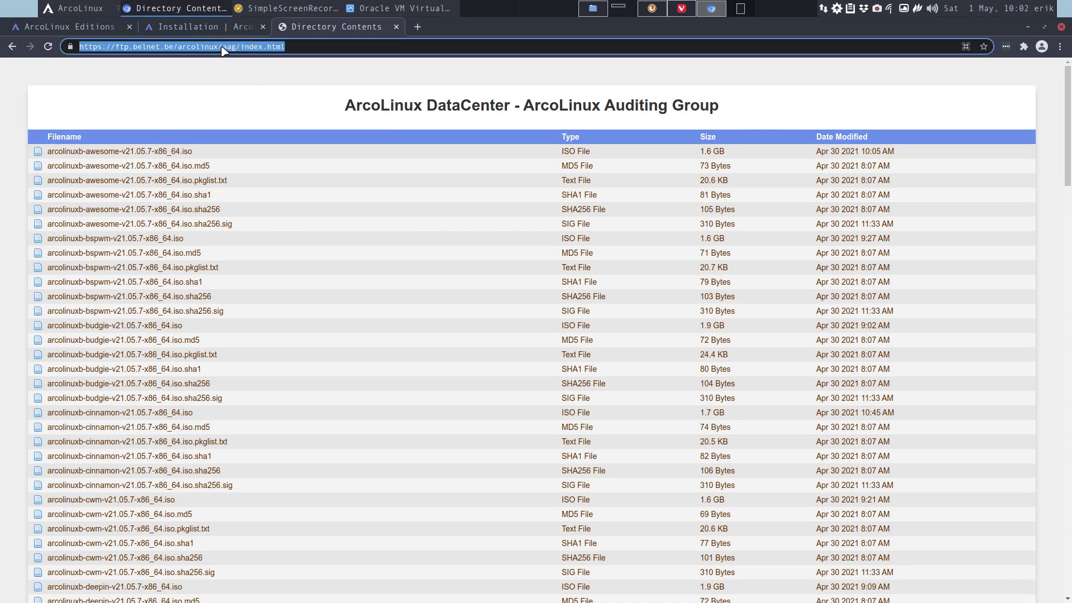
click(225, 48)
double_click(231, 47)
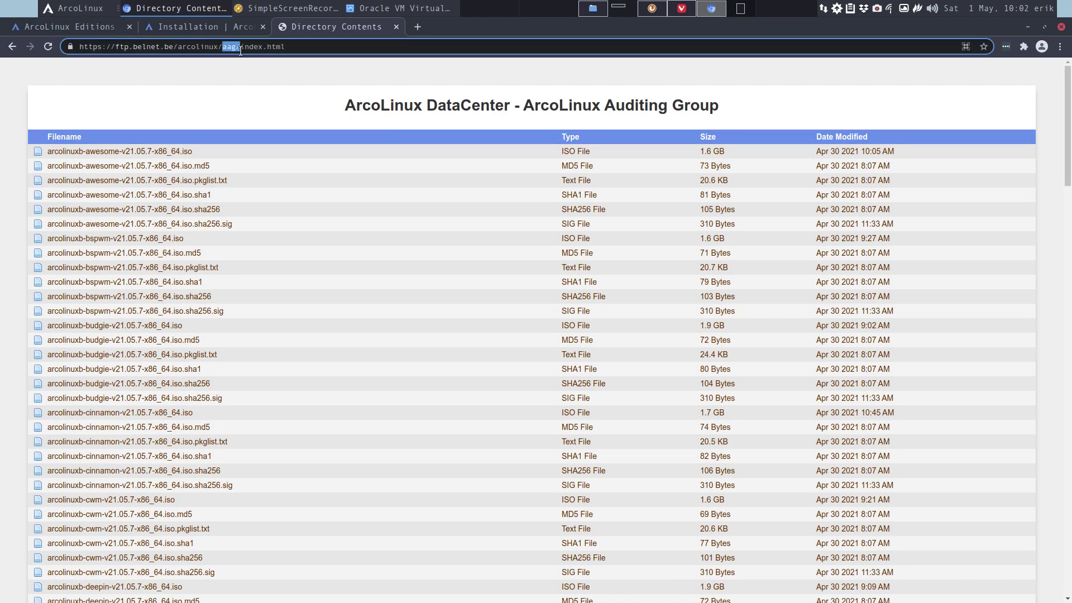
- View the ArcoLinux installation page tab, then return to the ArcoLinux Editions page
click(187, 28)
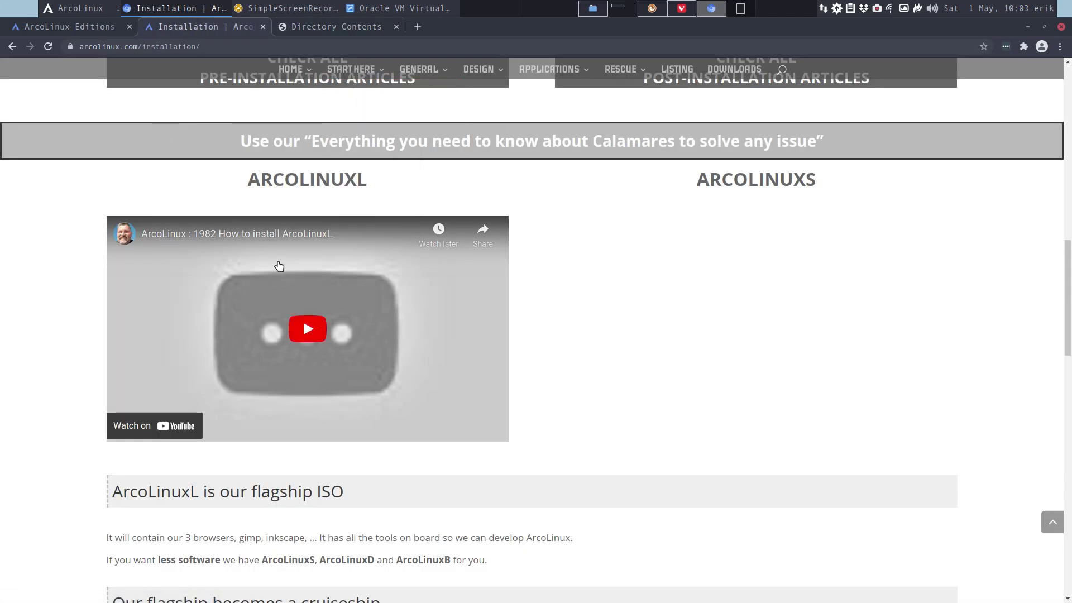
scroll(310, 309, up, 1)
scroll(310, 308, up, 2)
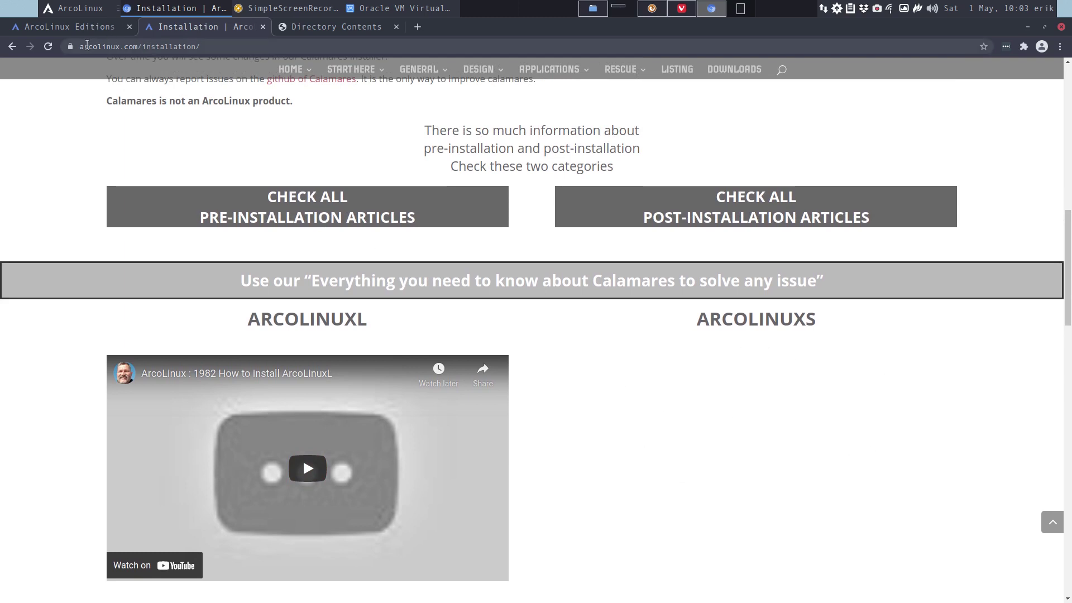
mouse_move(352, 70)
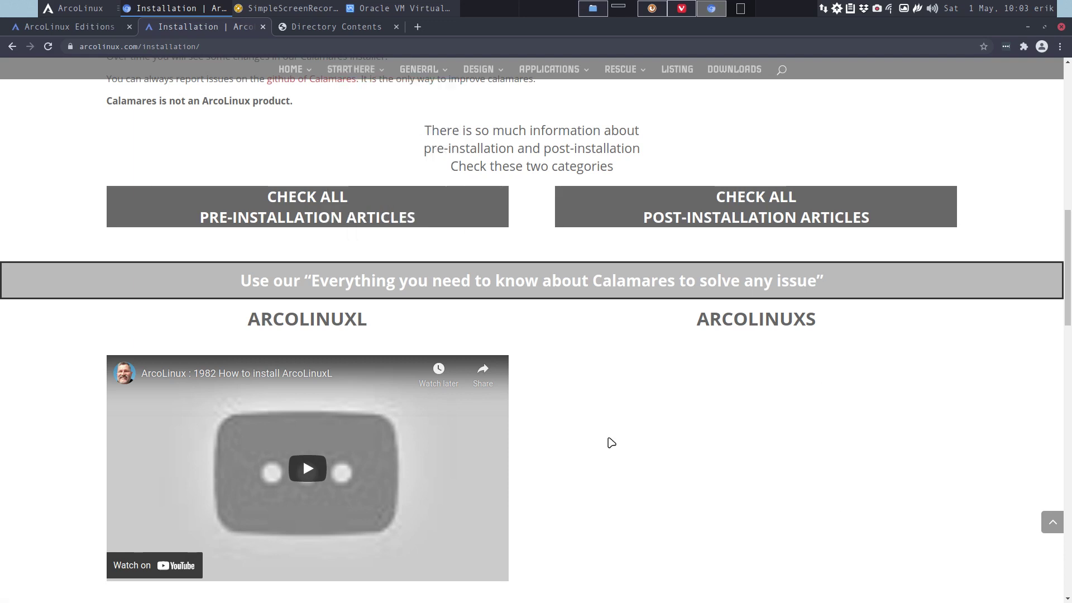
click(86, 28)
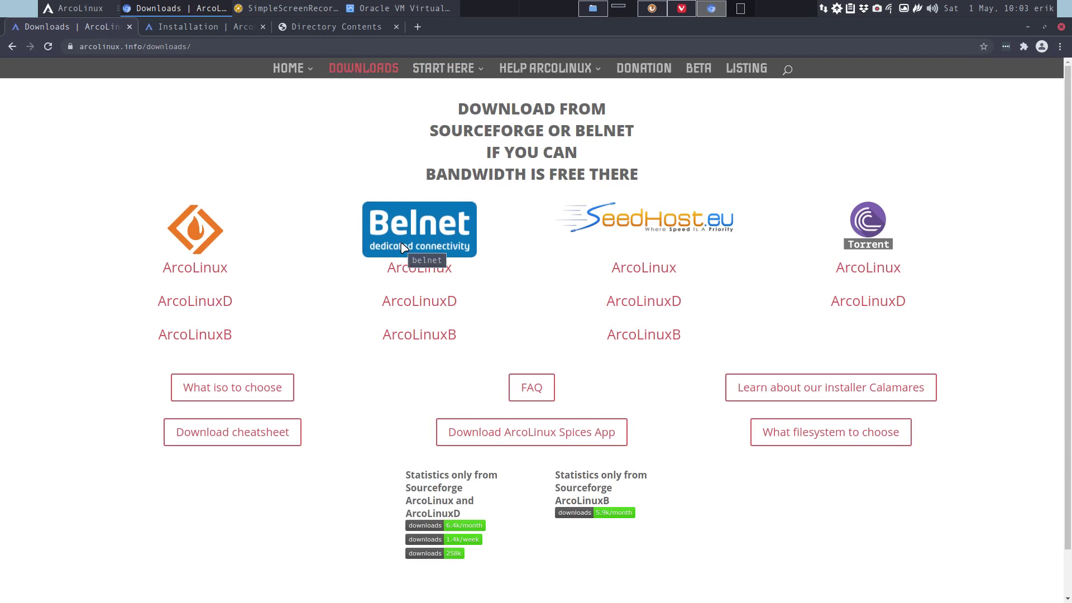
- Open ArcoLinuxD on the Belnet mirror and trim 'iso/index.html' to load the parent directory
click(426, 301)
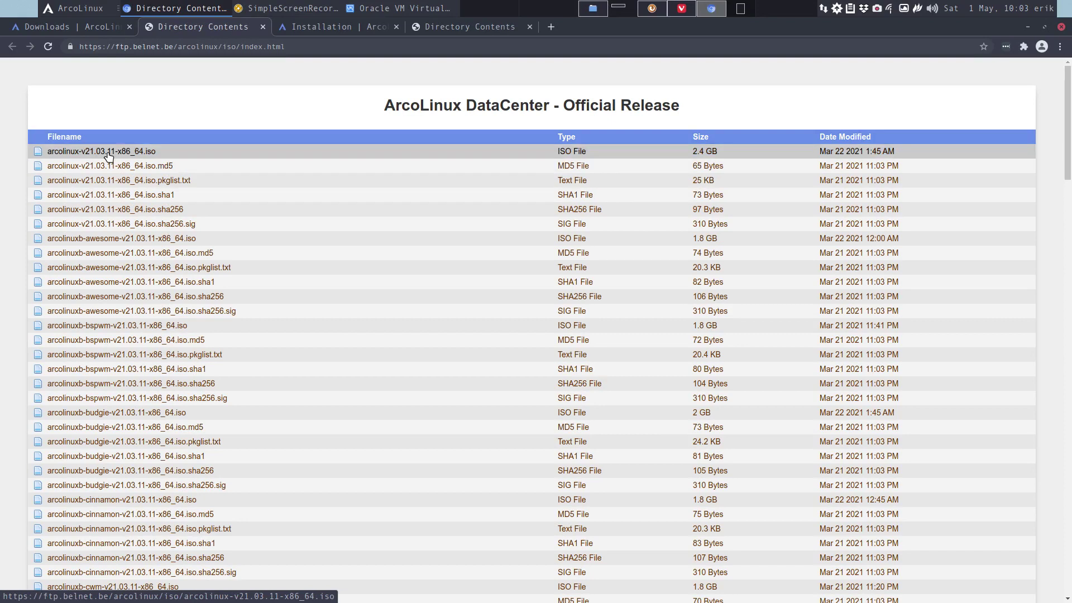
click(225, 47)
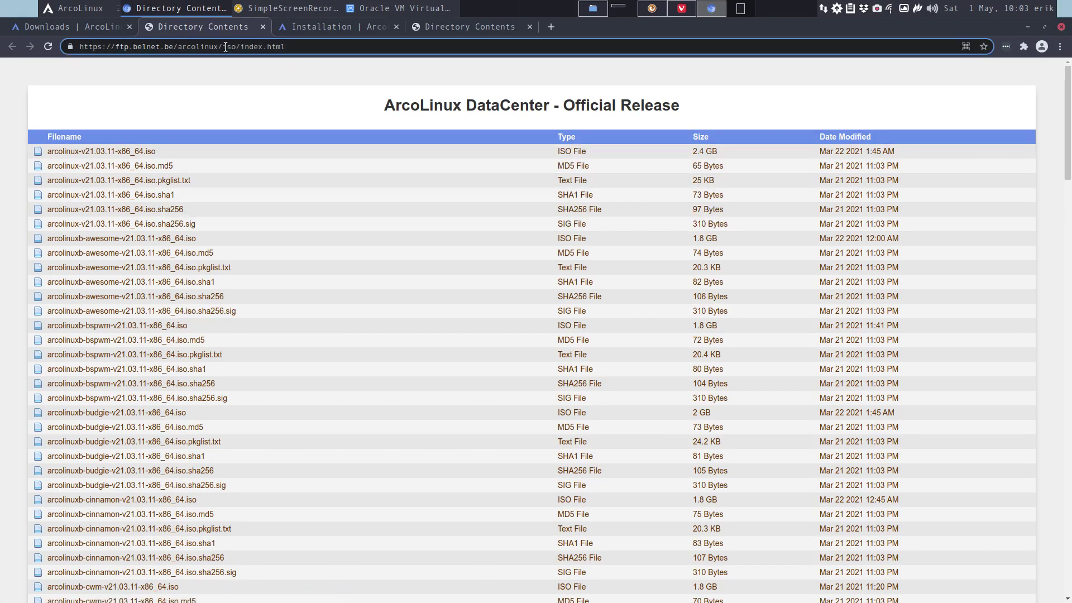
click(224, 49)
drag(224, 47, 380, 49)
key(BackSpace)
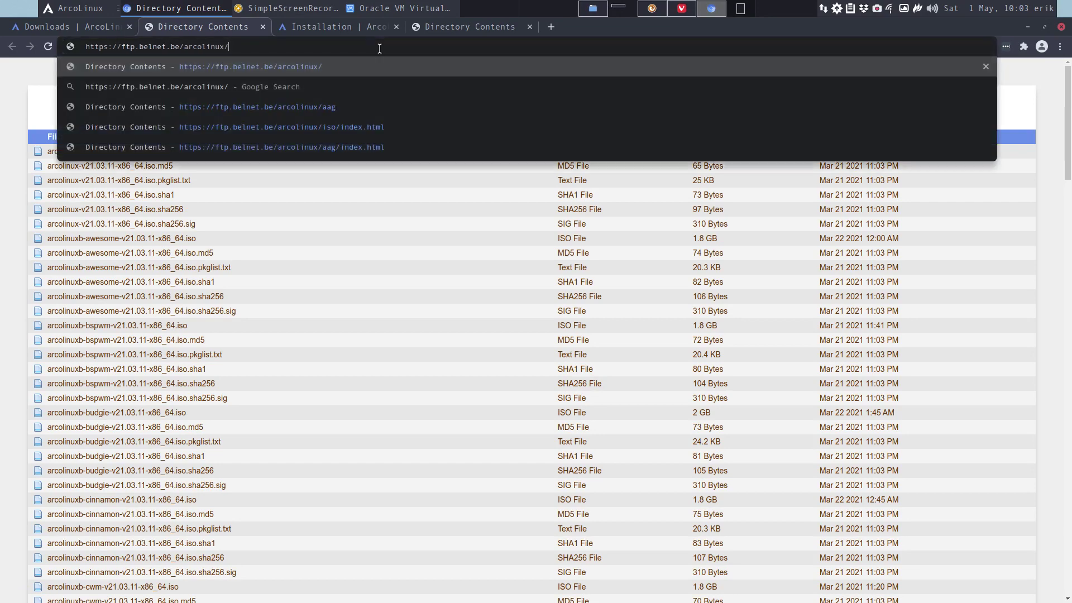
key(Return)
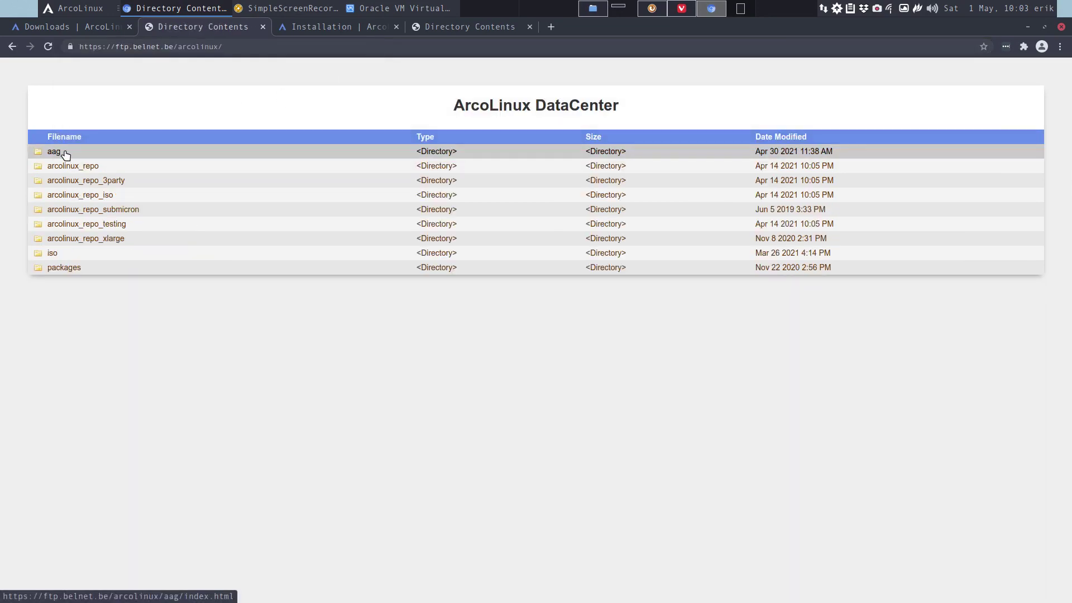
- Open the aag folder and scroll down to the arcolinuxs v21.05.7 ISOs
click(65, 155)
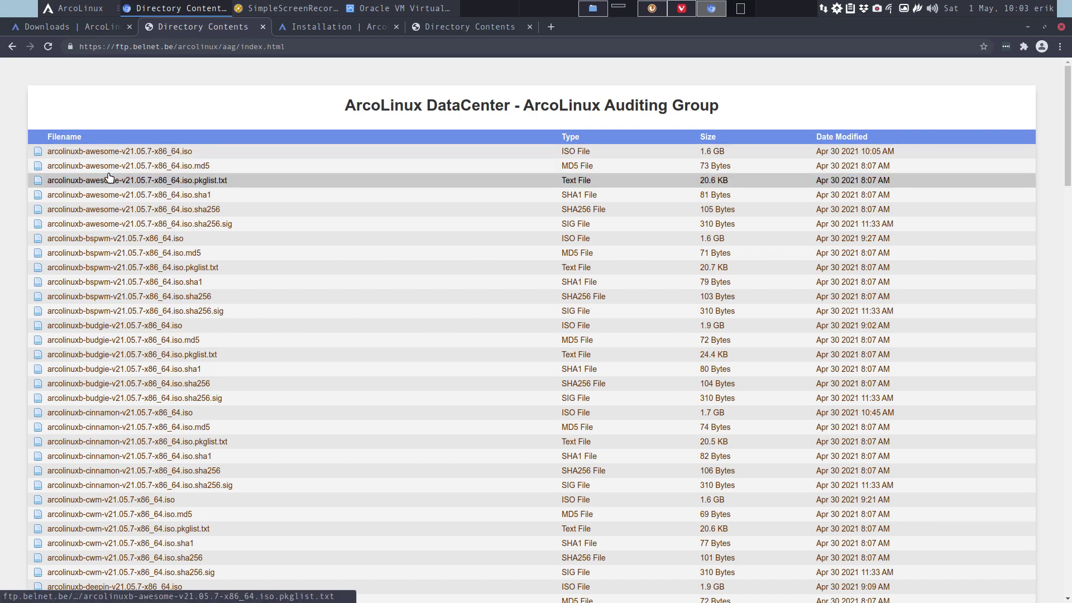
scroll(83, 167, down, 20)
scroll(110, 177, down, 12)
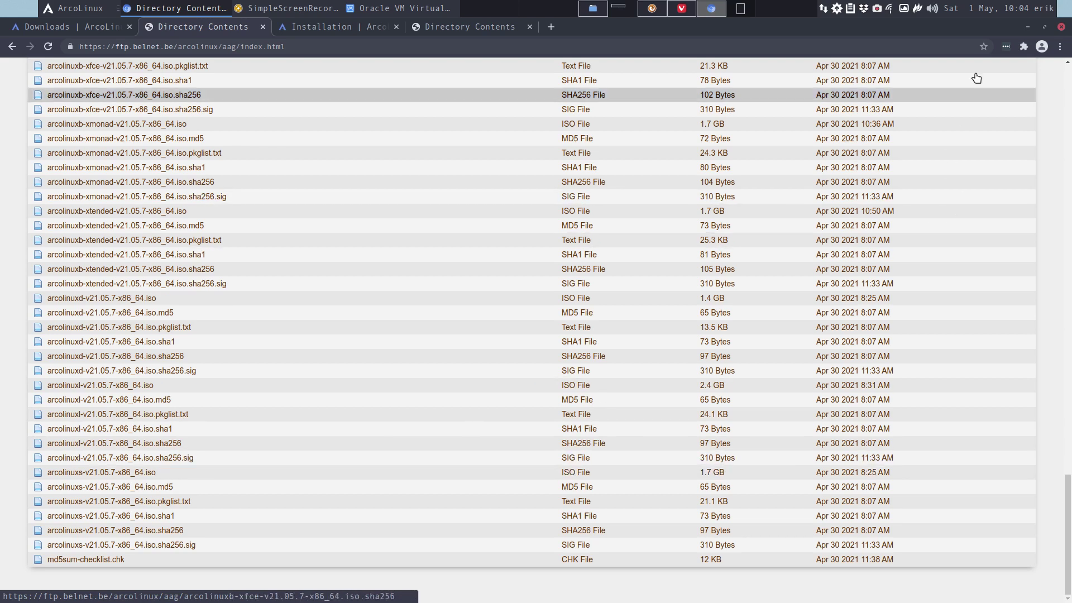
- Start the ArcoLinuXS VM with the open source drivers entry selected and make it full screen
click(1029, 28)
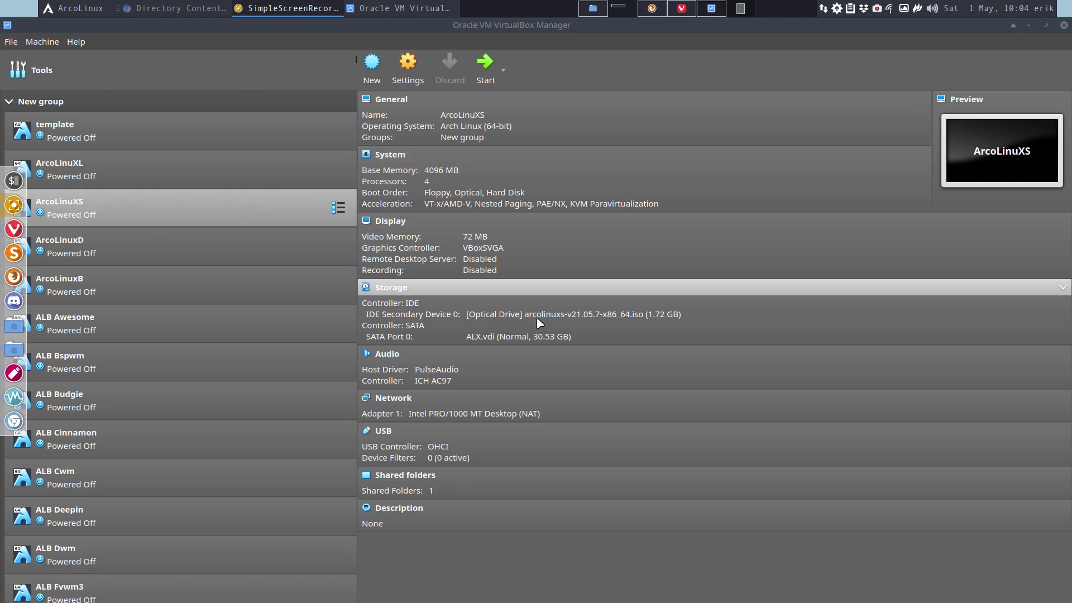
click(485, 64)
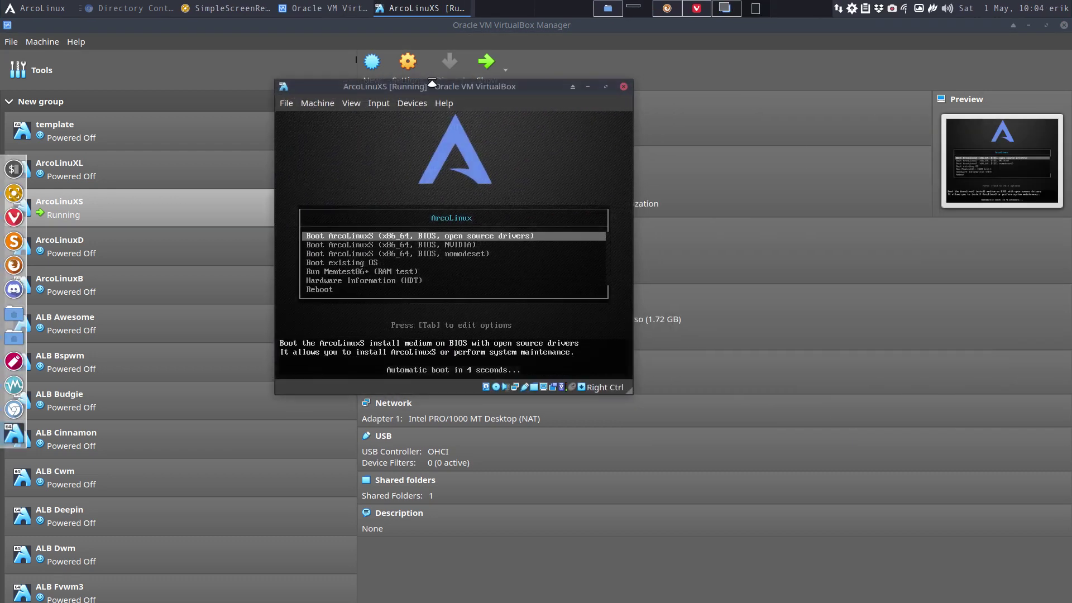
key(Down)
key(Up)
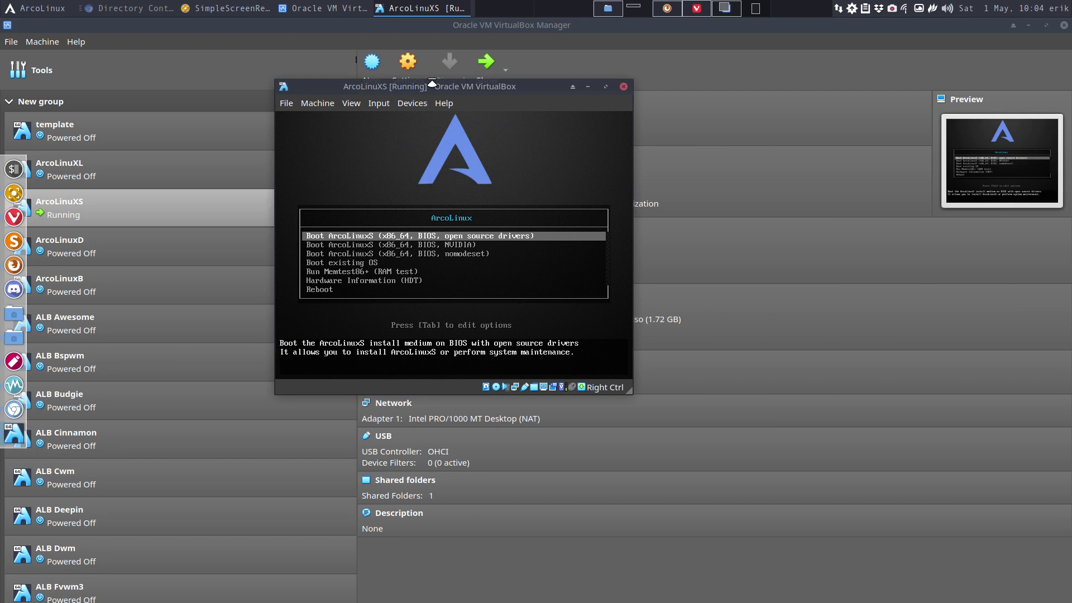
double_click(441, 87)
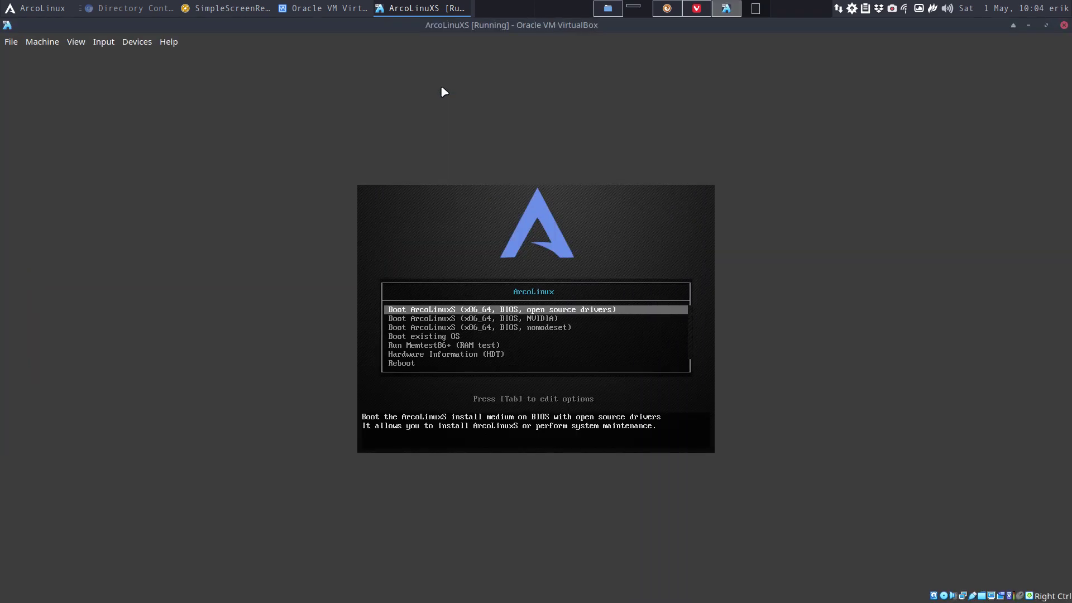
key(ctrl+f)
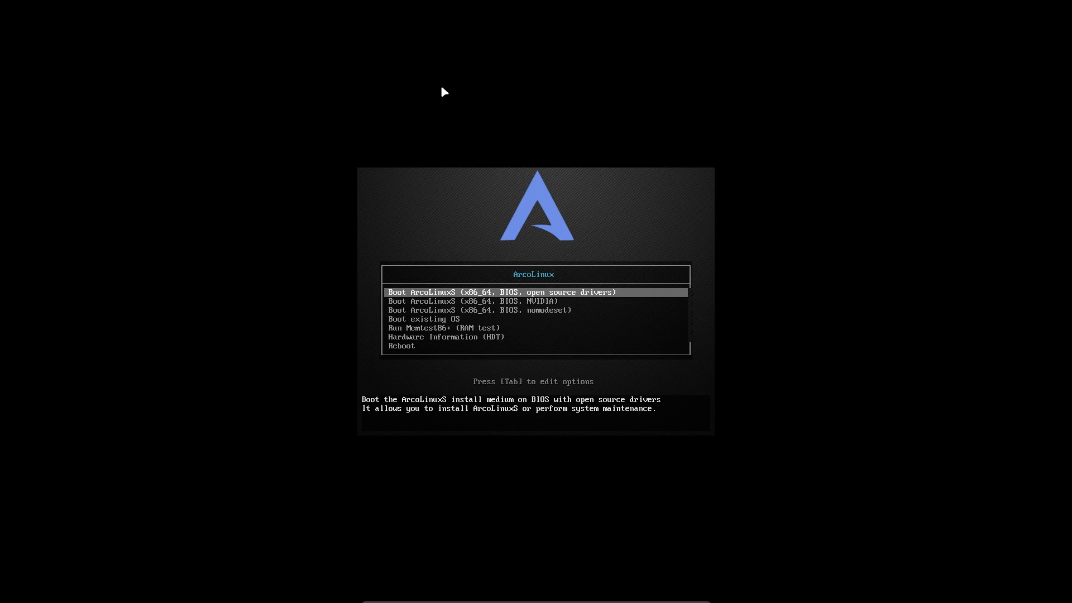
key(Down)
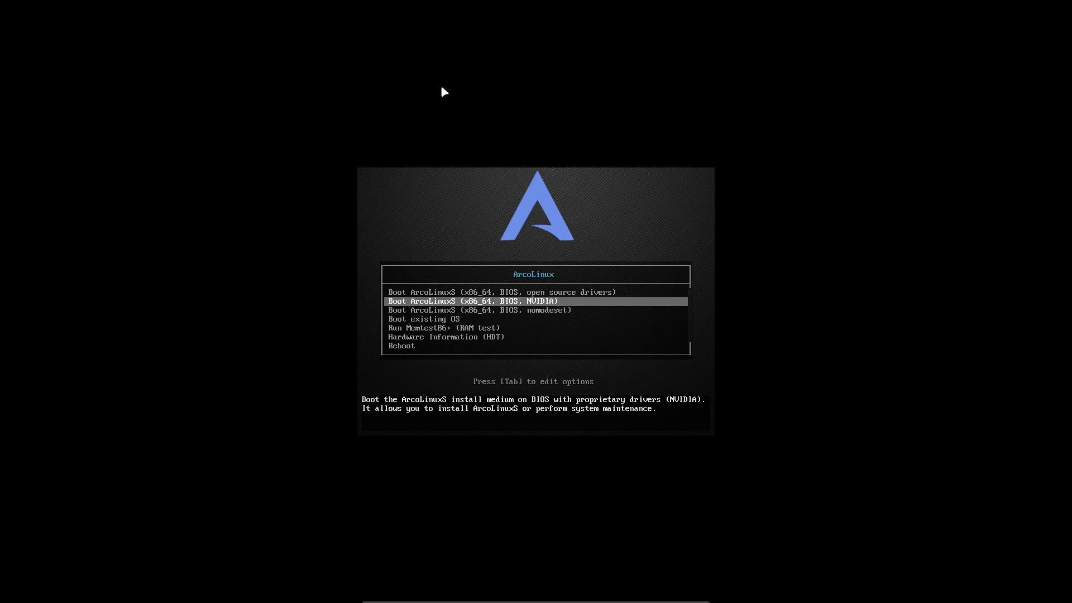
key(Up)
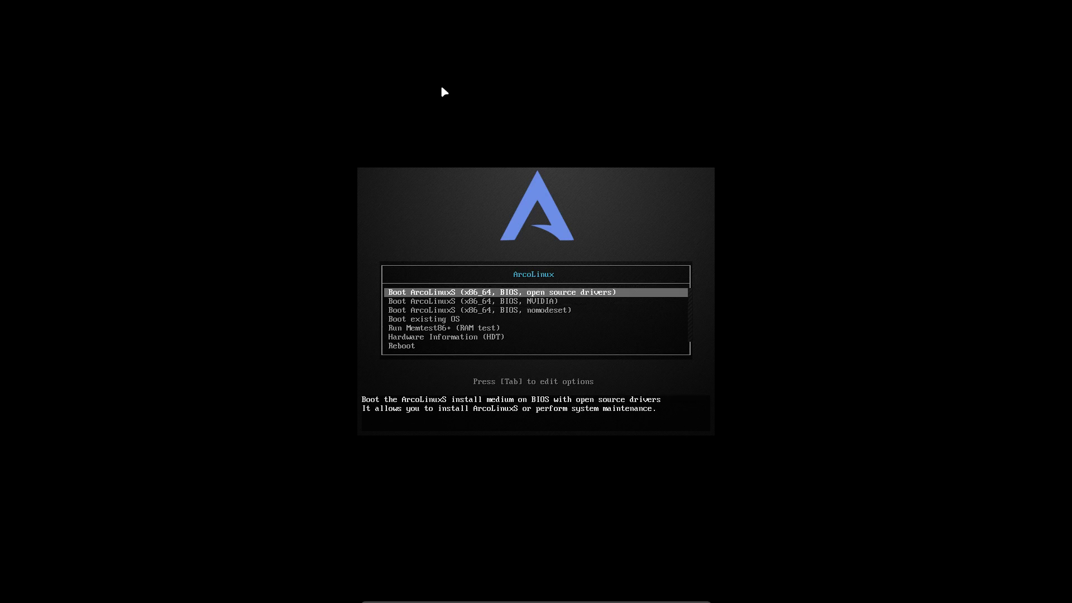
key(Down)
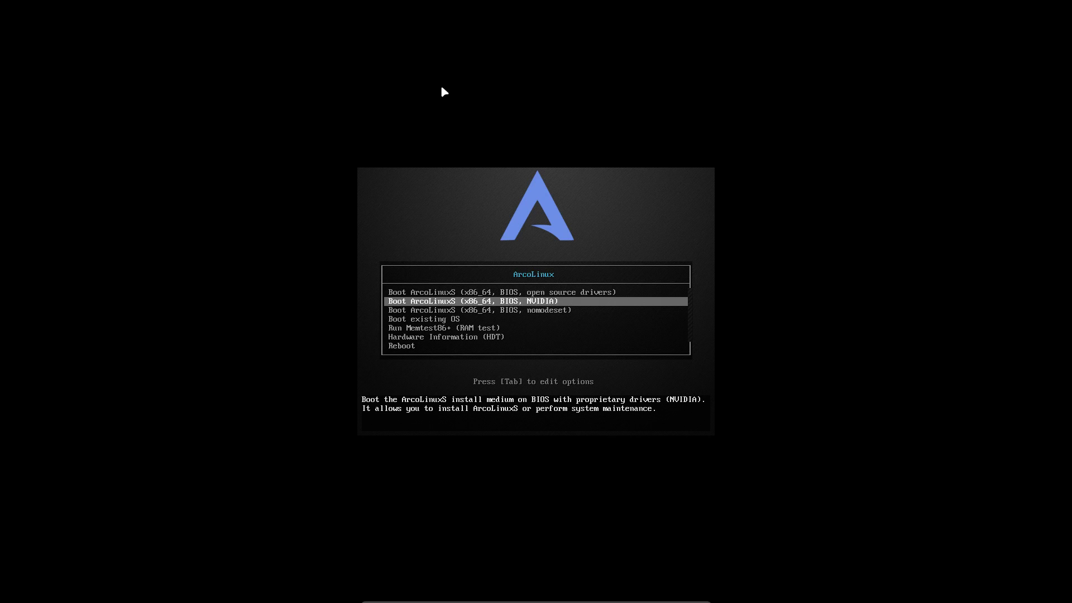
key(Down)
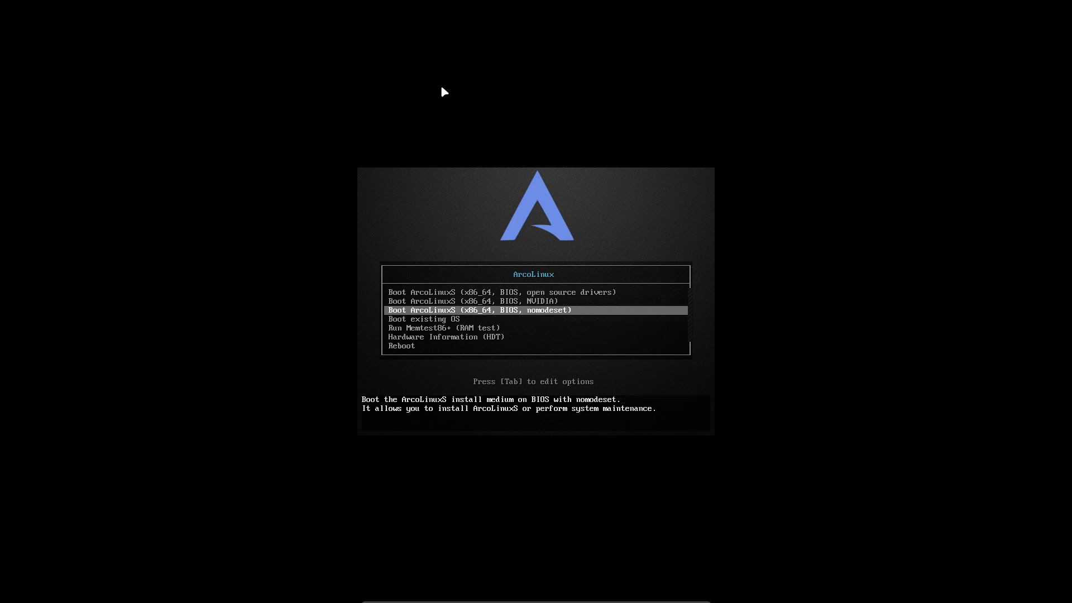
key(Up)
key(Up)
key(Down)
key(Down)
key(Down)
key(Up)
key(Up)
key(Up)
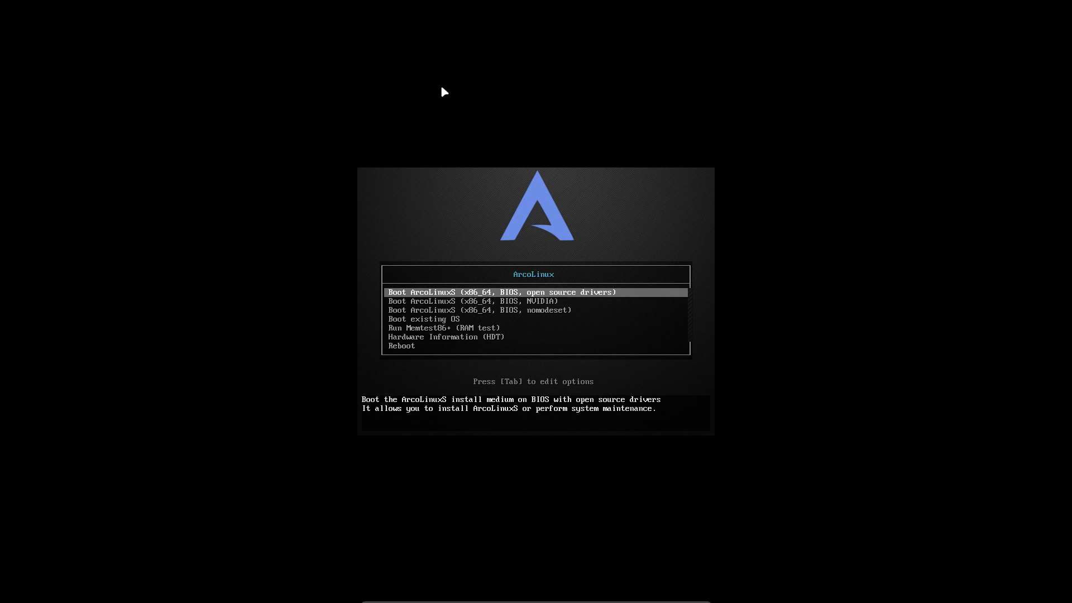
- Edit the boot options line, typing and erasing stray characters
key(Tab)
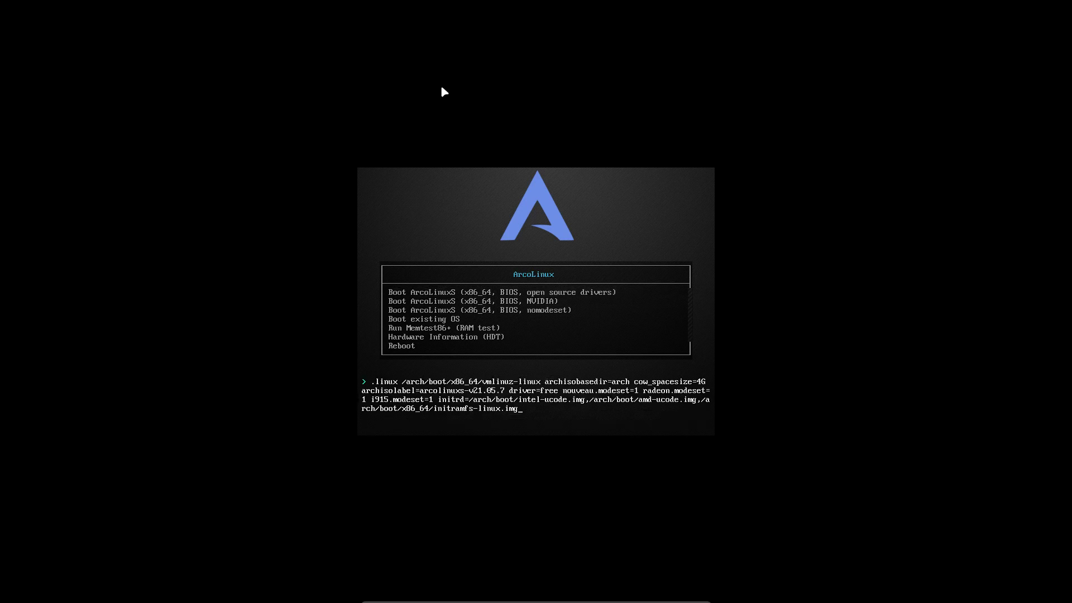
text(sdfjsdjflkjsdf)
key(BackSpace)
key(BackSpace)
key(BackSpace)
key(BackSpace)
key(BackSpace)
key(BackSpace)
key(BackSpace)
key(BackSpace)
key(BackSpace)
key(BackSpace)
key(BackSpace)
key(BackSpace)
key(BackSpace)
key(BackSpace)
text(g)
- Leave the kernel options editor and reselect the open source drivers boot entry
key(Escape)
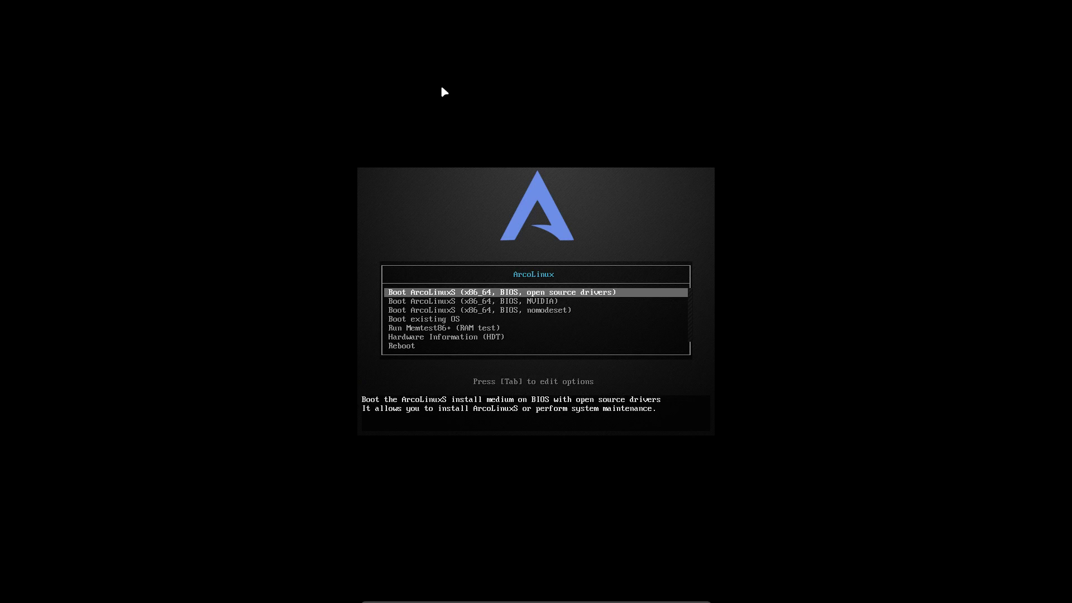
key(Down)
key(Down)
key(Down)
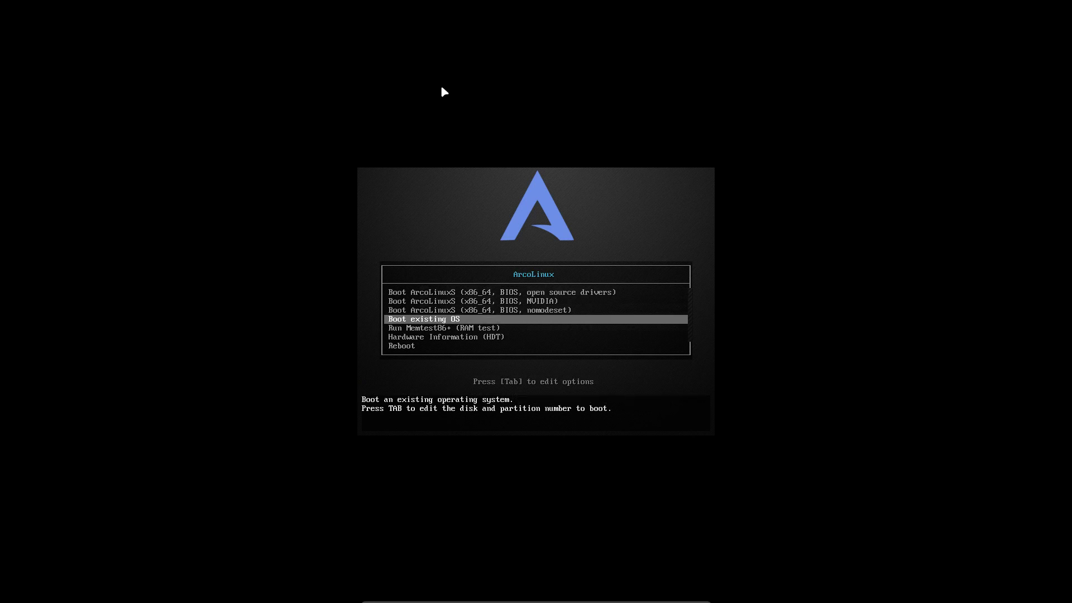
key(Up)
key(Up)
key(Up)
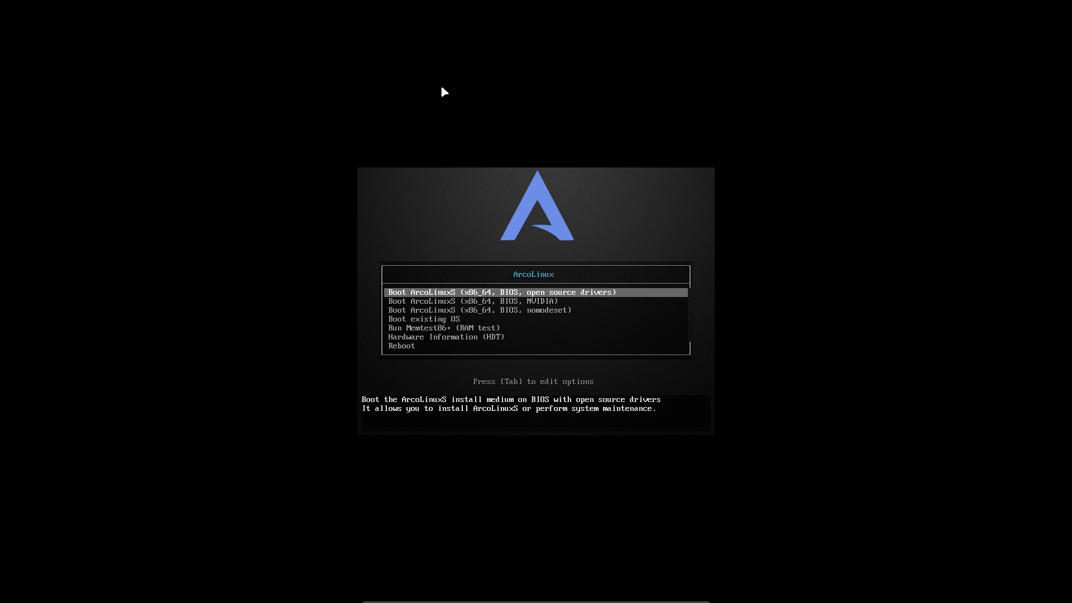
- Boot the 'Boot ArcoLinuxS (x86_64, BIOS, open source drivers)' entry
key(Return)
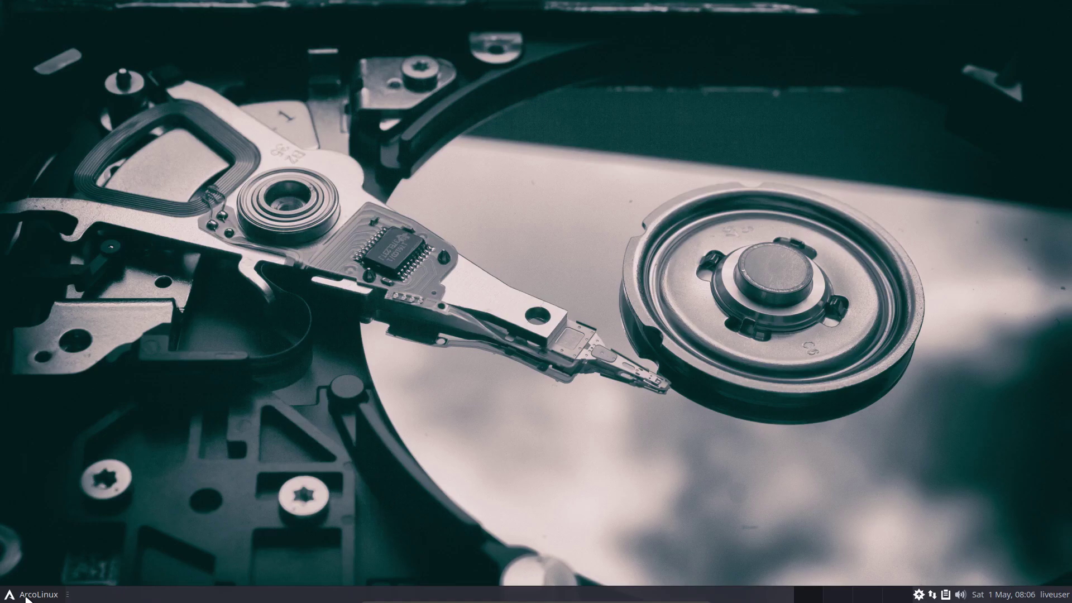
- Search the application menu for 'nvi', clear the search, and close the menu
click(26, 596)
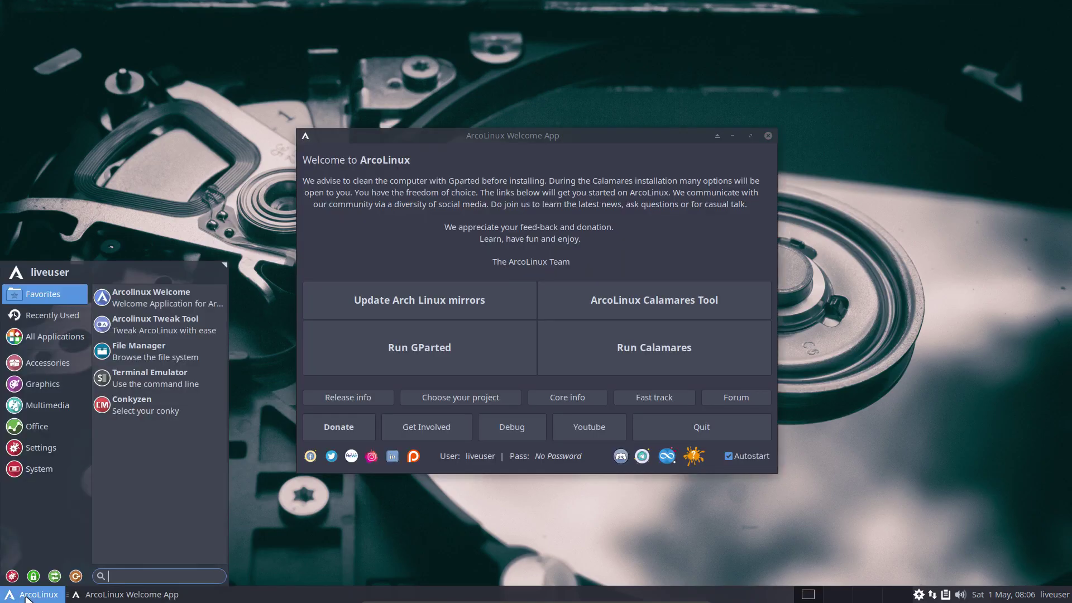
text(nvi)
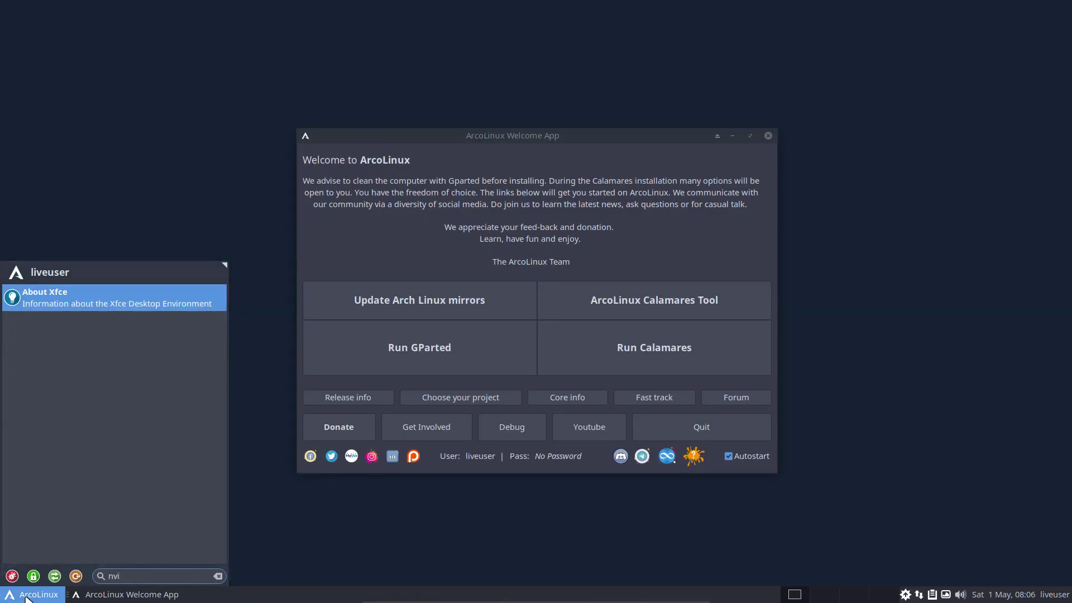
key(BackSpace)
key(BackSpace)
key(BackSpace)
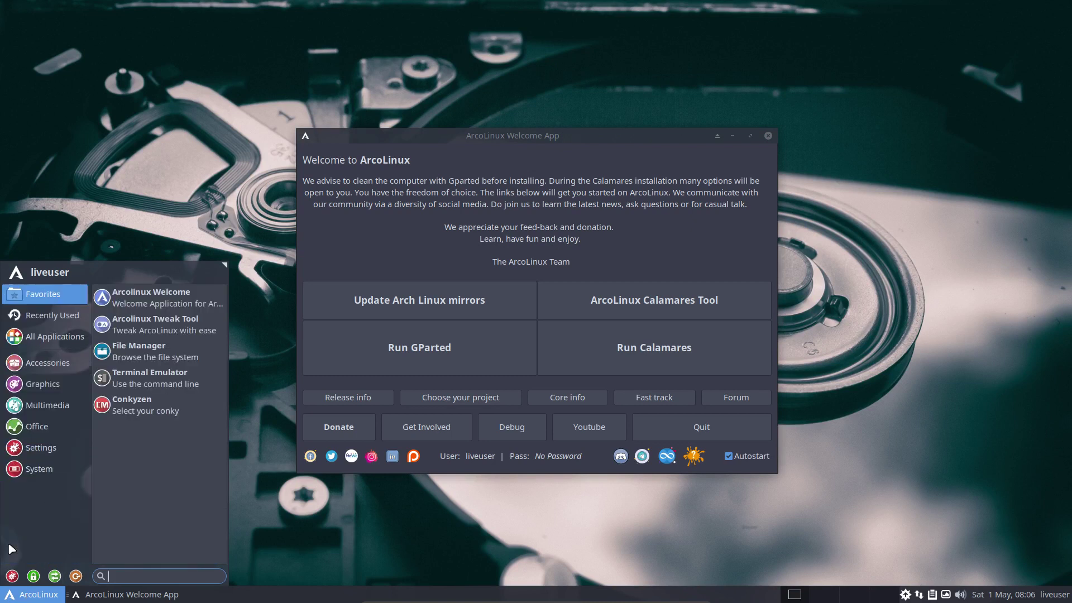
click(131, 212)
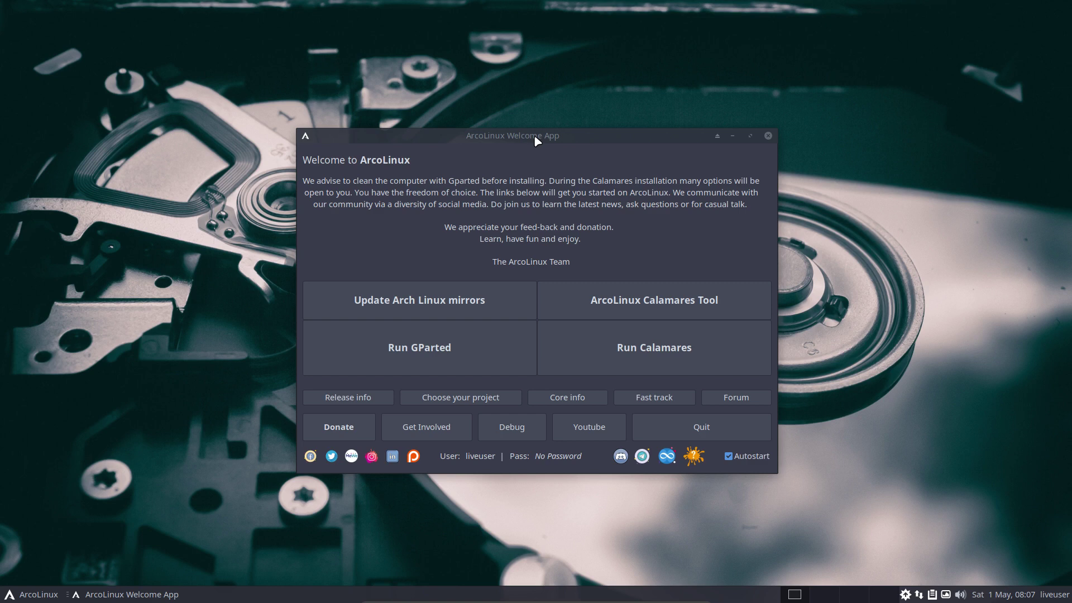
- Scroll through the Accessories category down to USB Image Writer, Variety, Vim and Xfburn
click(32, 595)
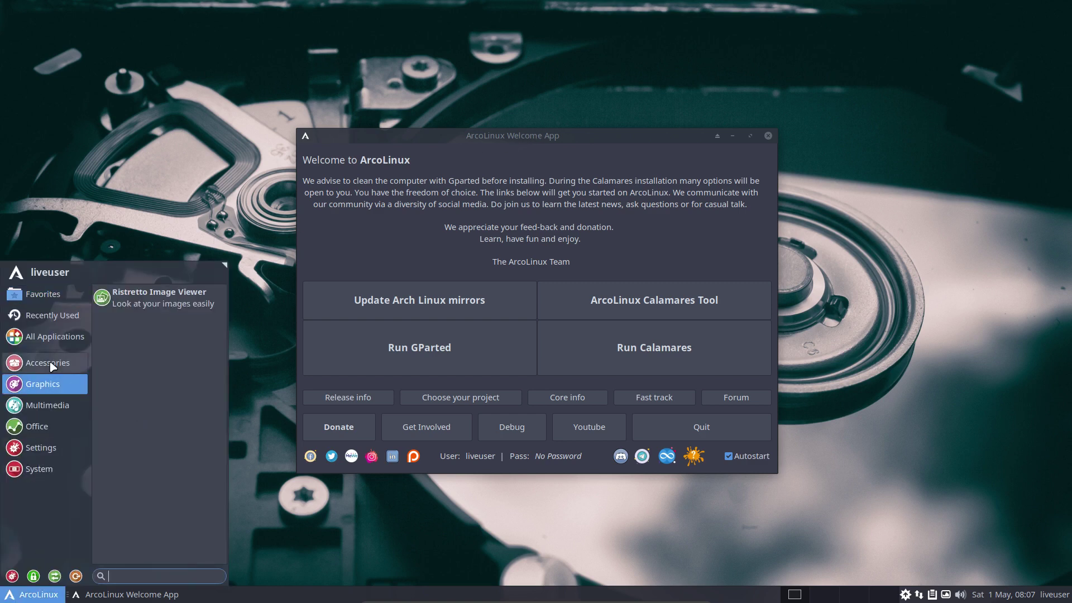
mouse_move(88, 367)
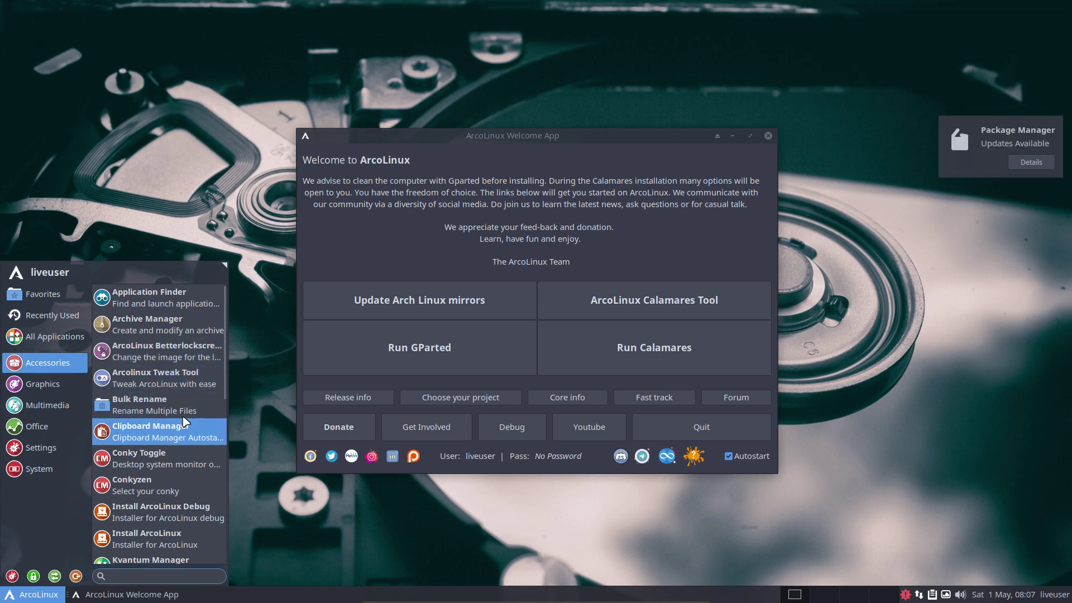
scroll(198, 481, down, 3)
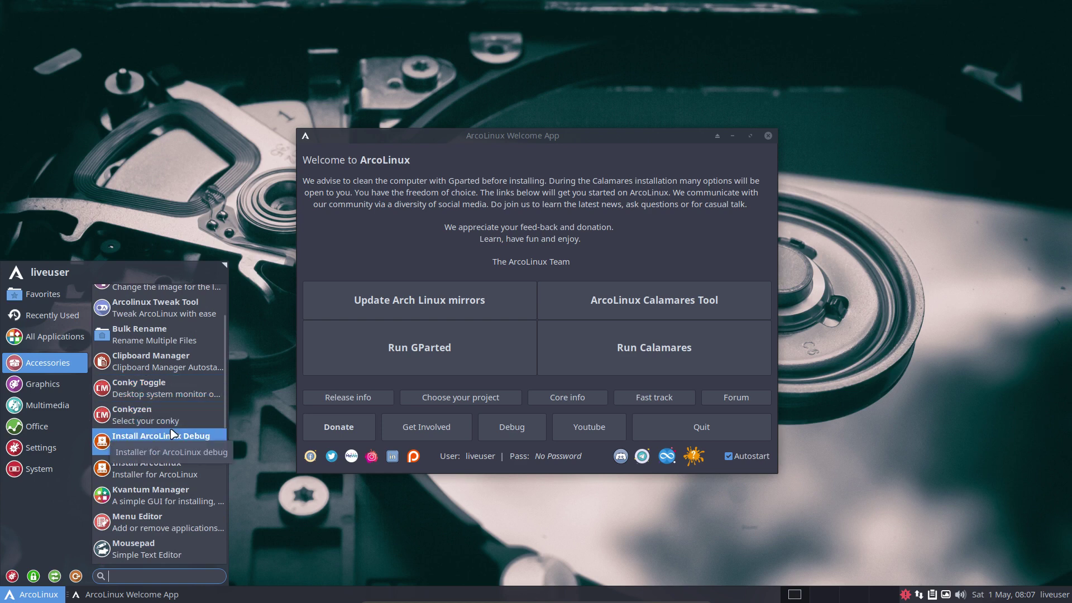
scroll(173, 498, down, 5)
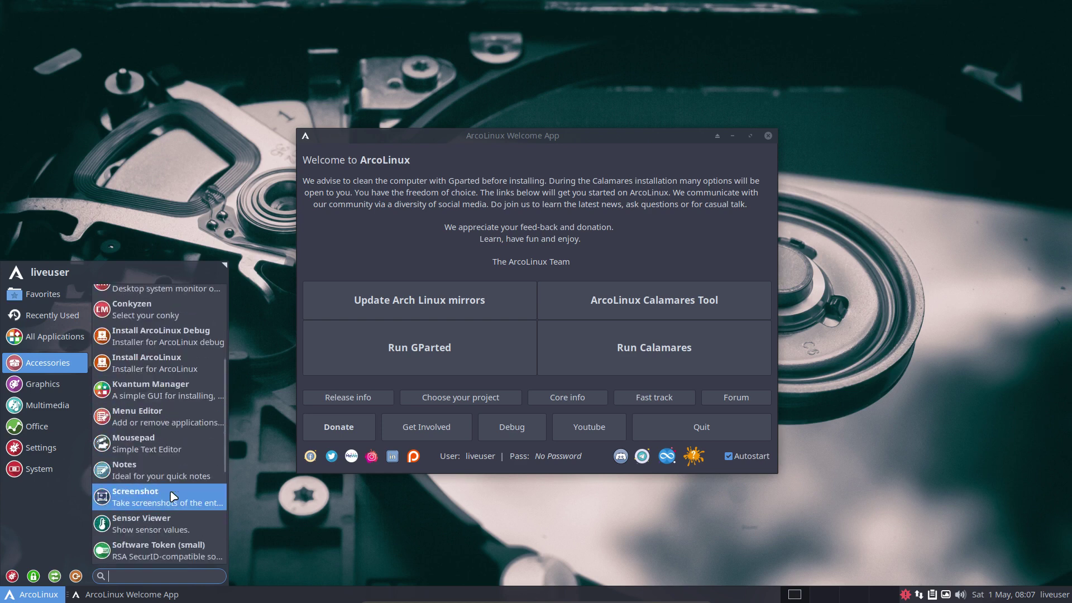
scroll(174, 498, down, 5)
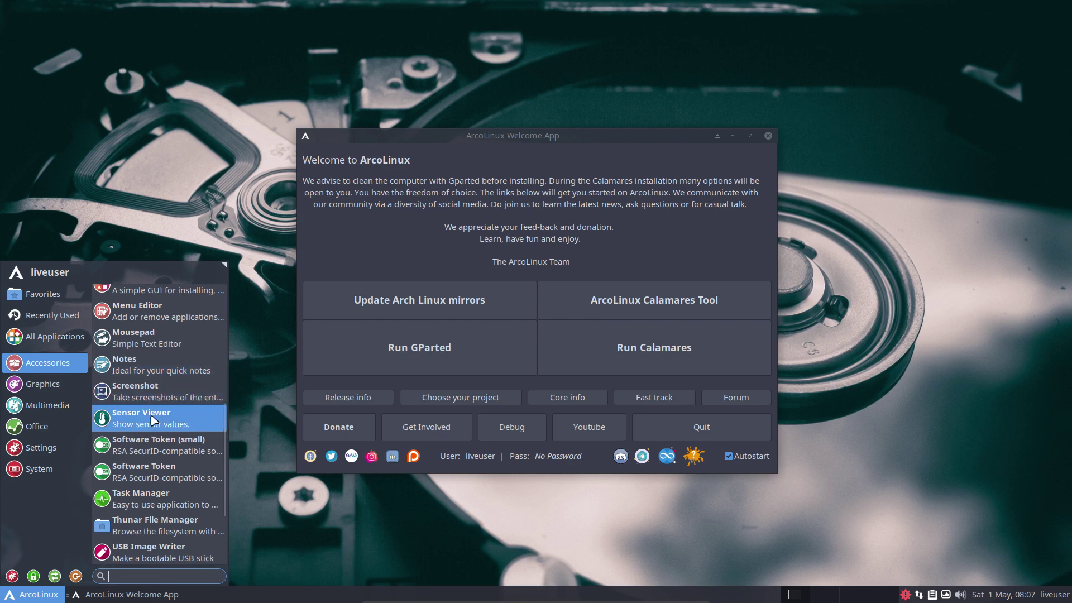
scroll(166, 462, down, 2)
scroll(166, 461, down, 1)
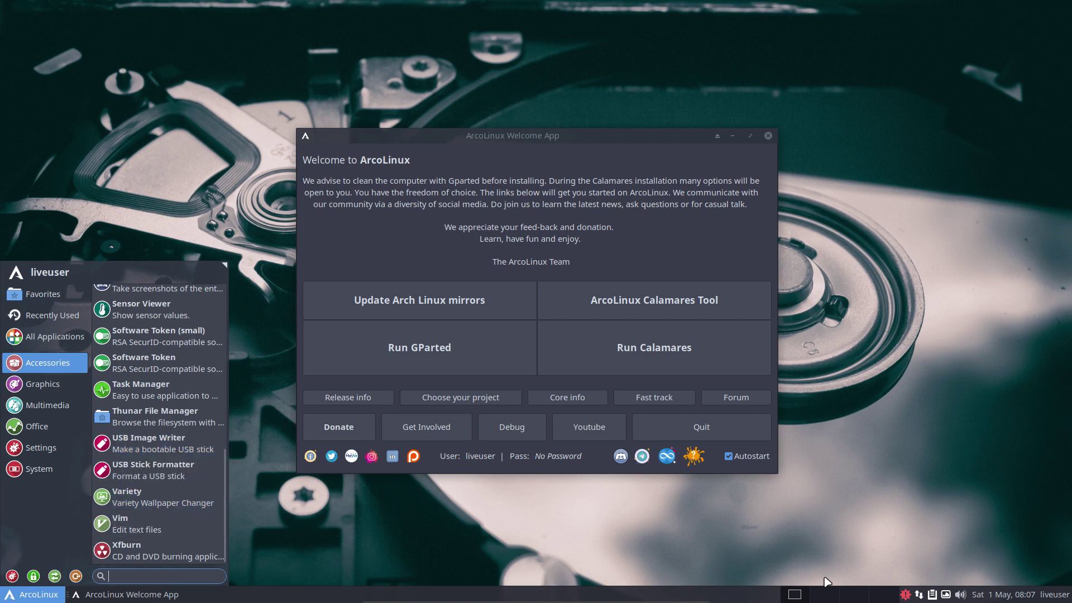
- Open Variety's Preferences from its tray icon, then close the window
click(948, 594)
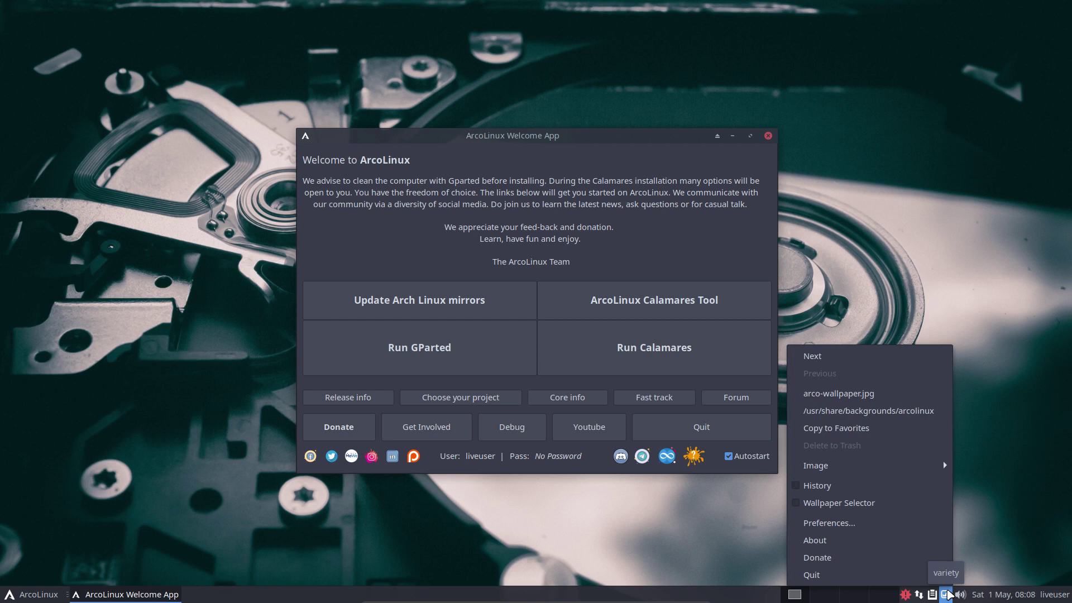
click(860, 529)
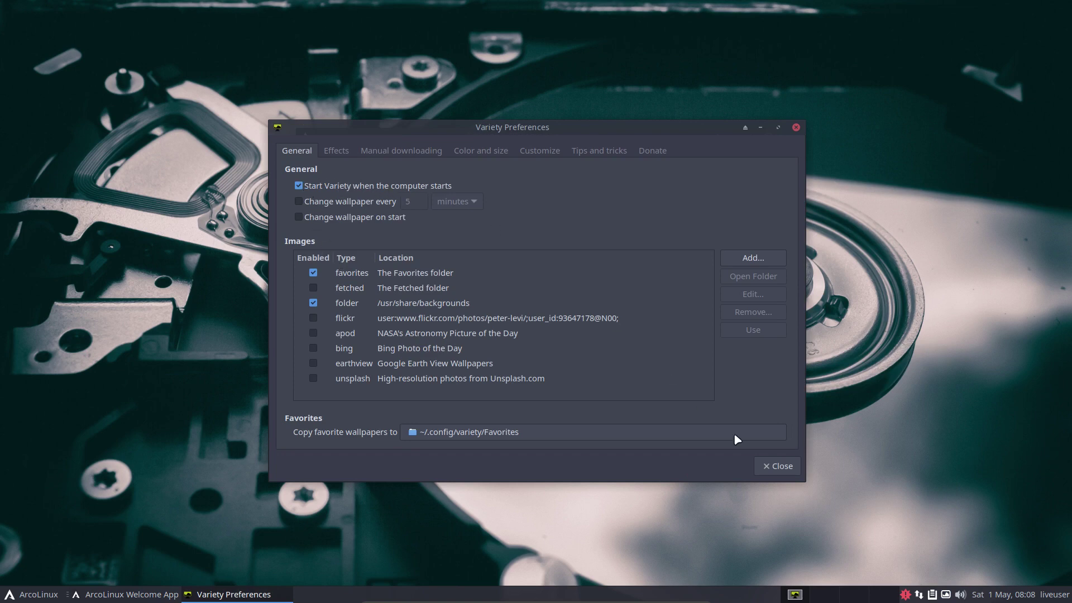
click(778, 466)
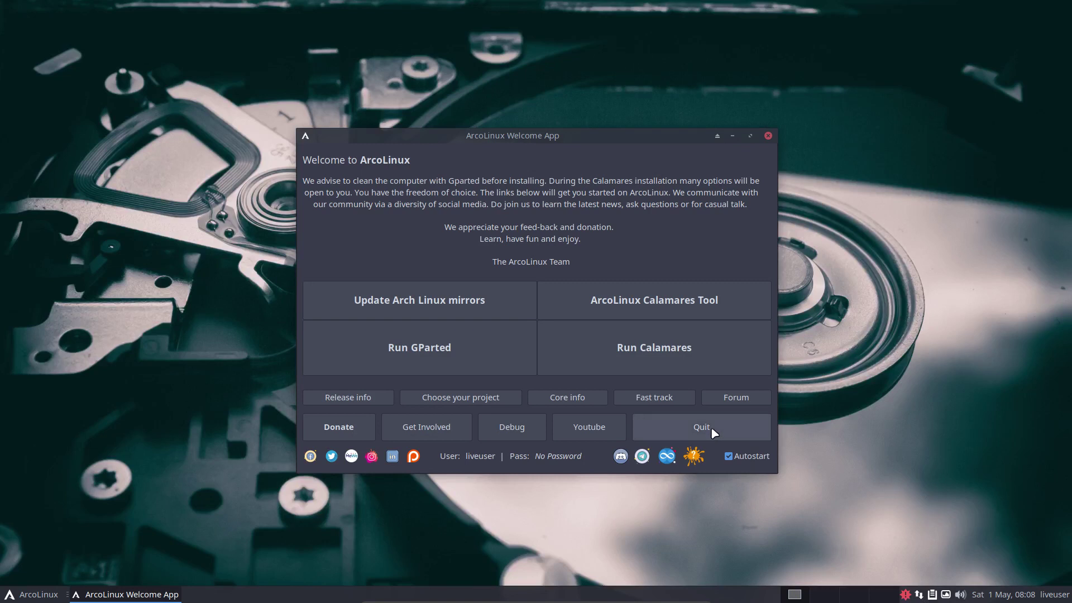
- Flip through the Multimedia, Accessories and Graphics categories in the Whisker menu
click(30, 594)
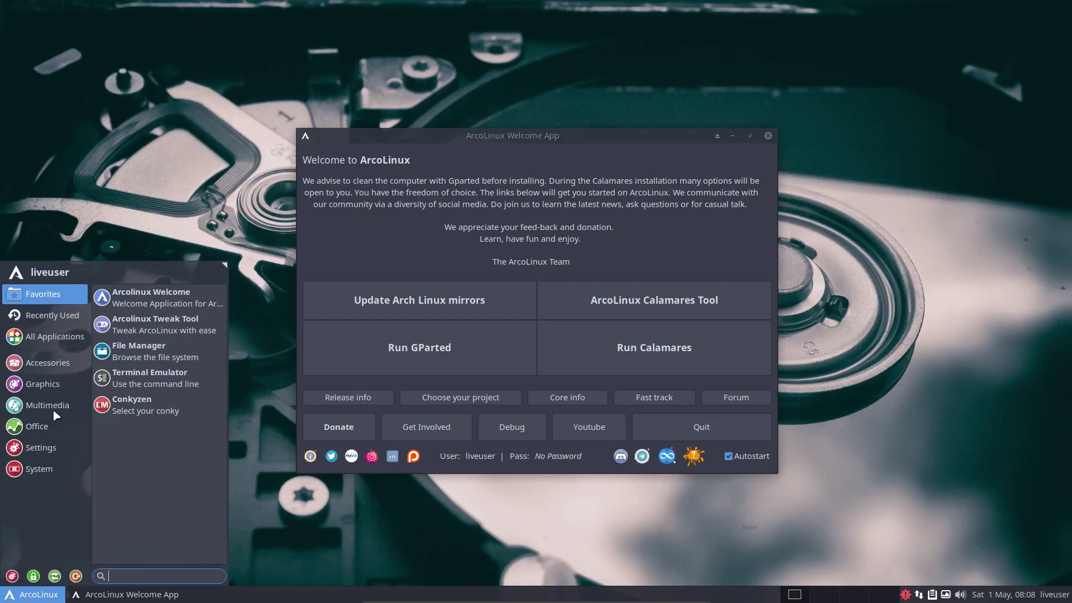
click(57, 403)
click(43, 383)
click(47, 362)
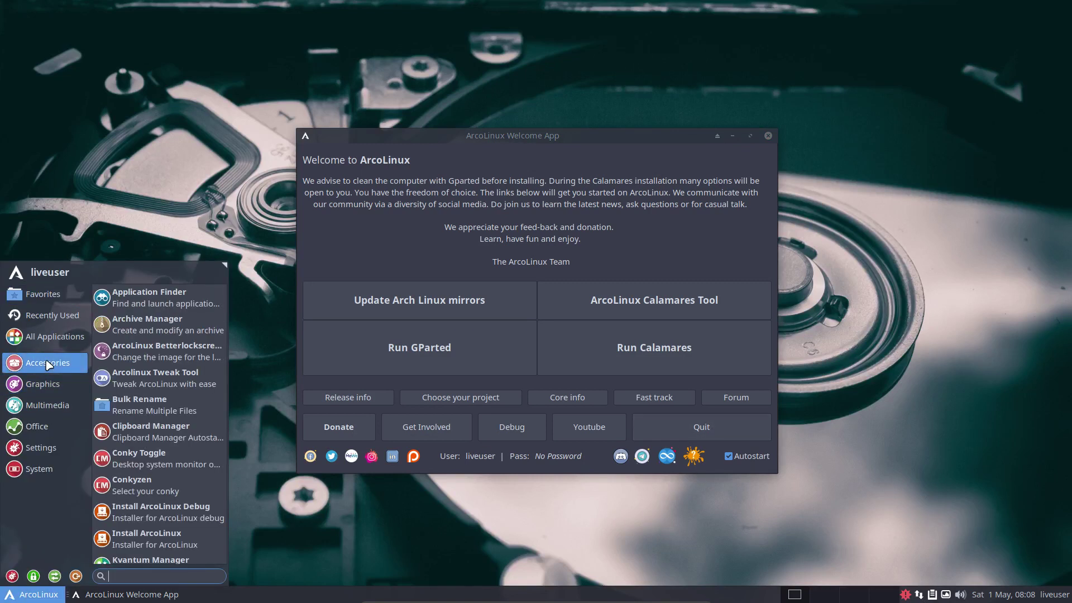
click(42, 384)
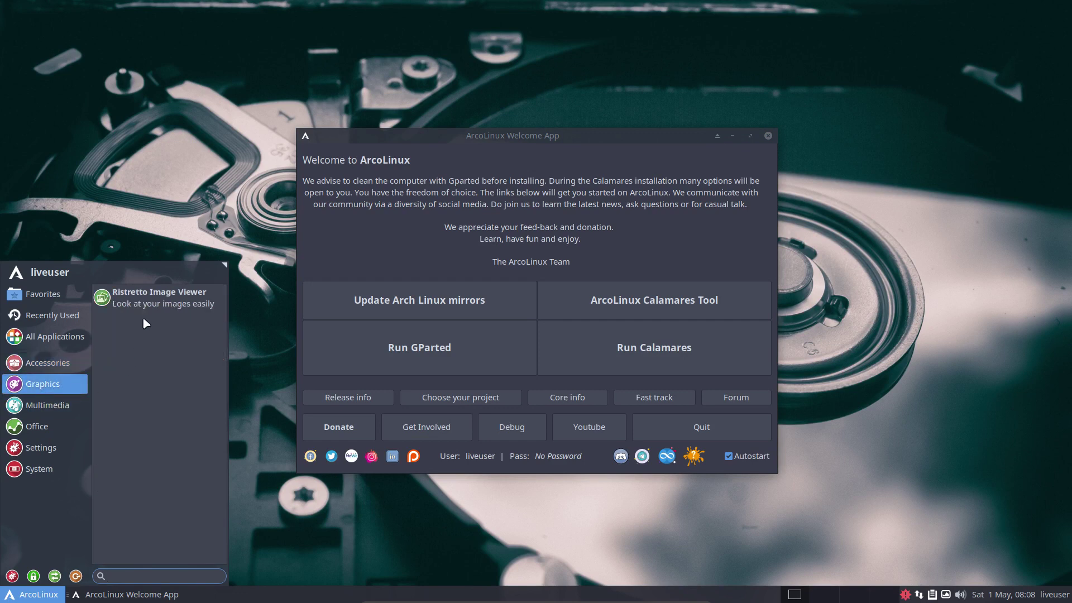
click(62, 412)
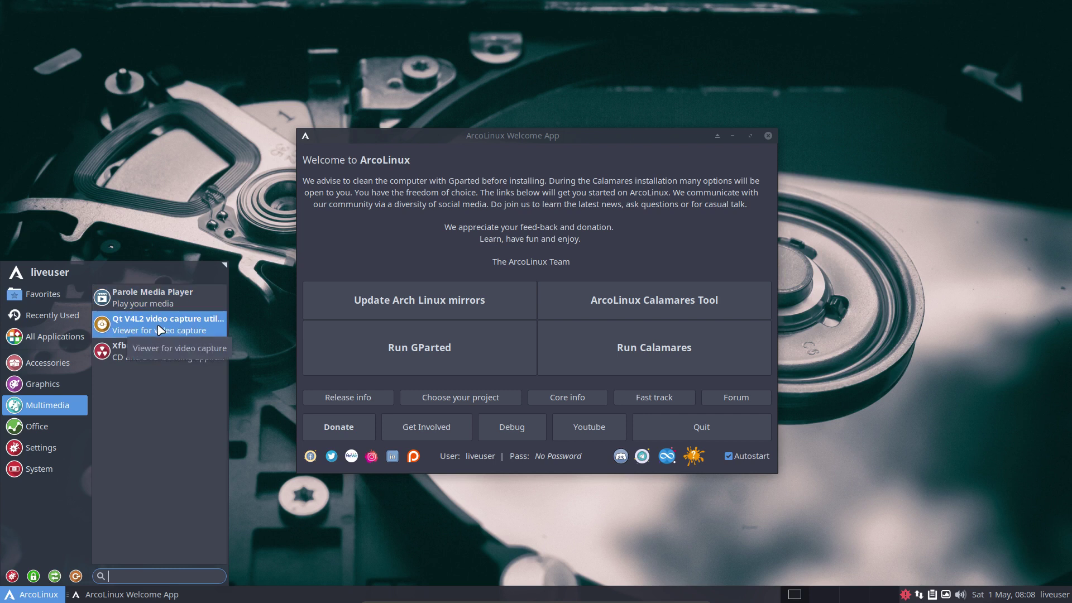
- Browse the Office, Settings and System categories, then launch the Xfce Settings Manager
click(54, 427)
click(58, 453)
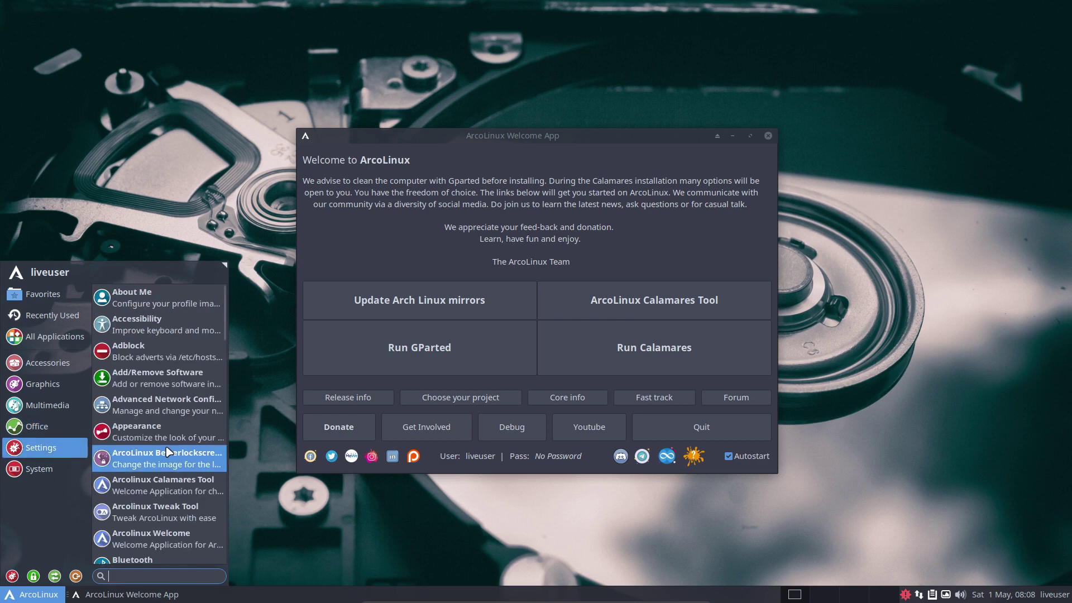
scroll(168, 453, down, 5)
scroll(167, 453, down, 5)
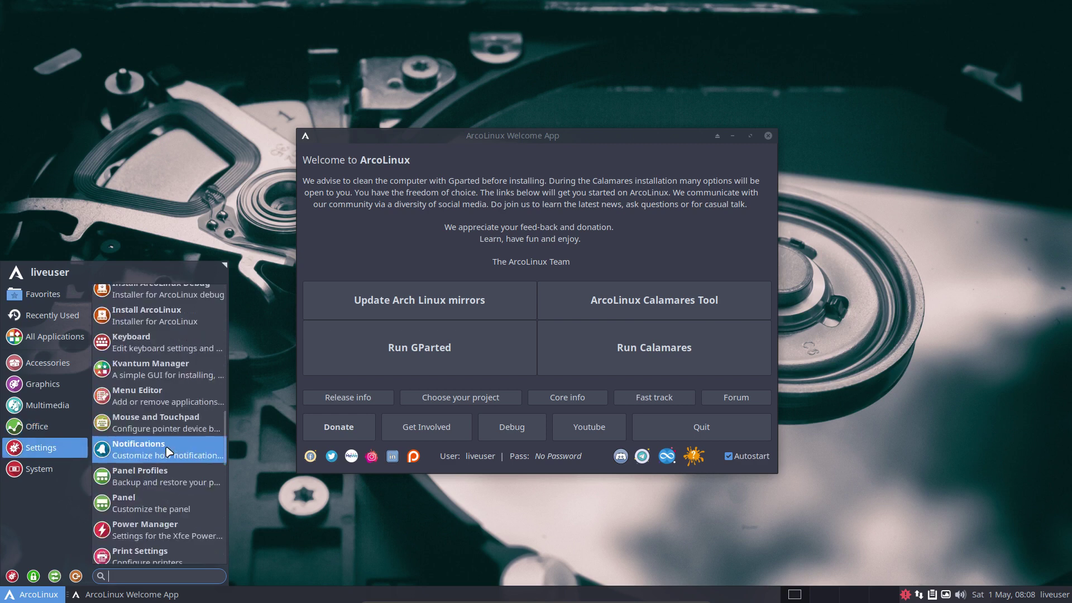
scroll(169, 451, up, 4)
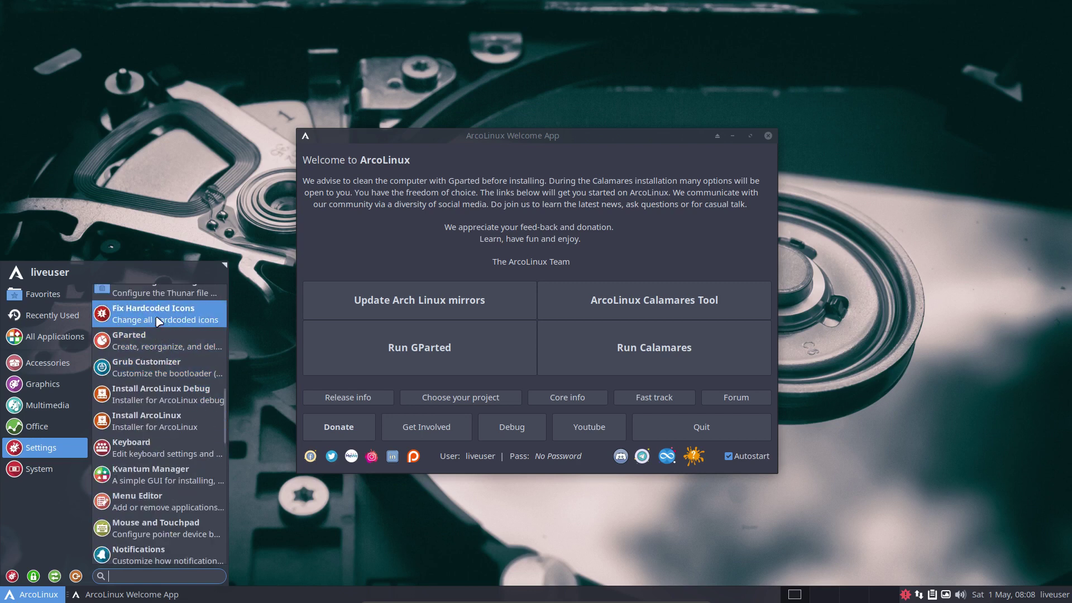
scroll(156, 475, down, 3)
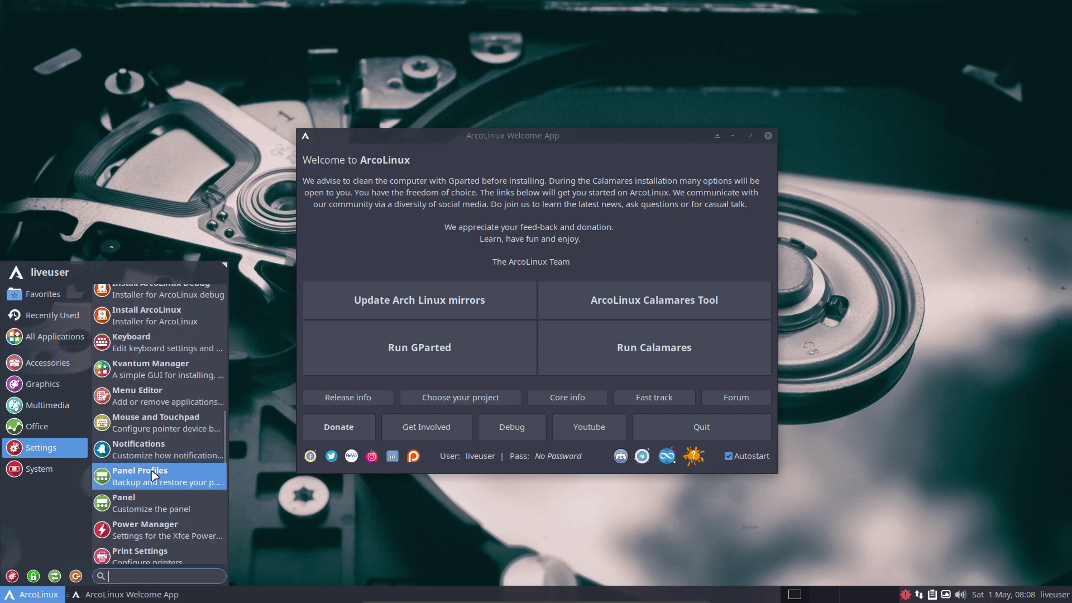
click(12, 474)
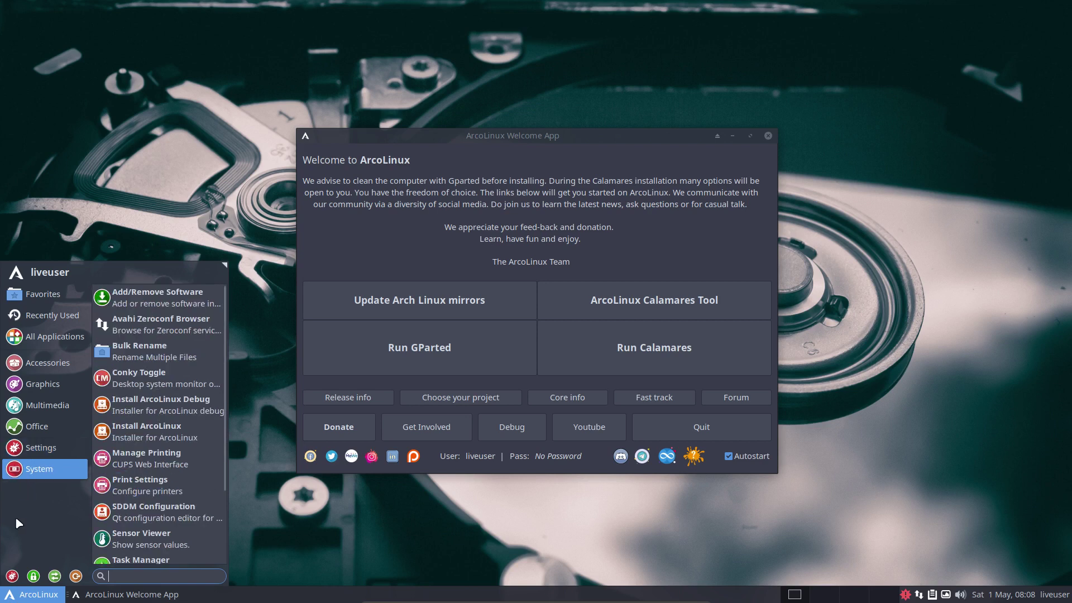
click(12, 575)
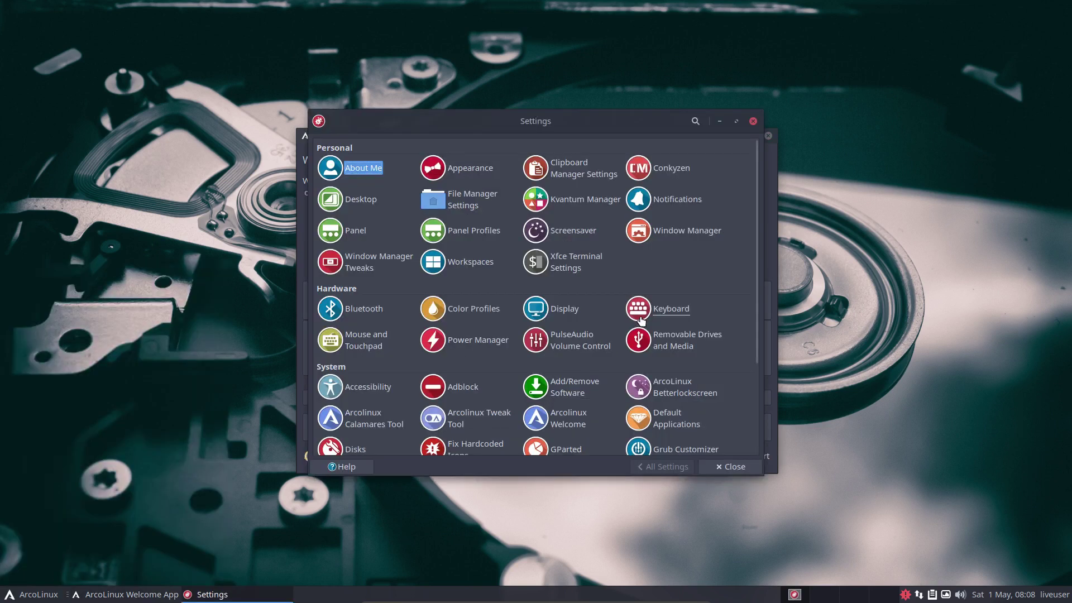
- Scroll the Settings Manager list down to Settings Editor and close the Settings window
scroll(709, 302, down, 1)
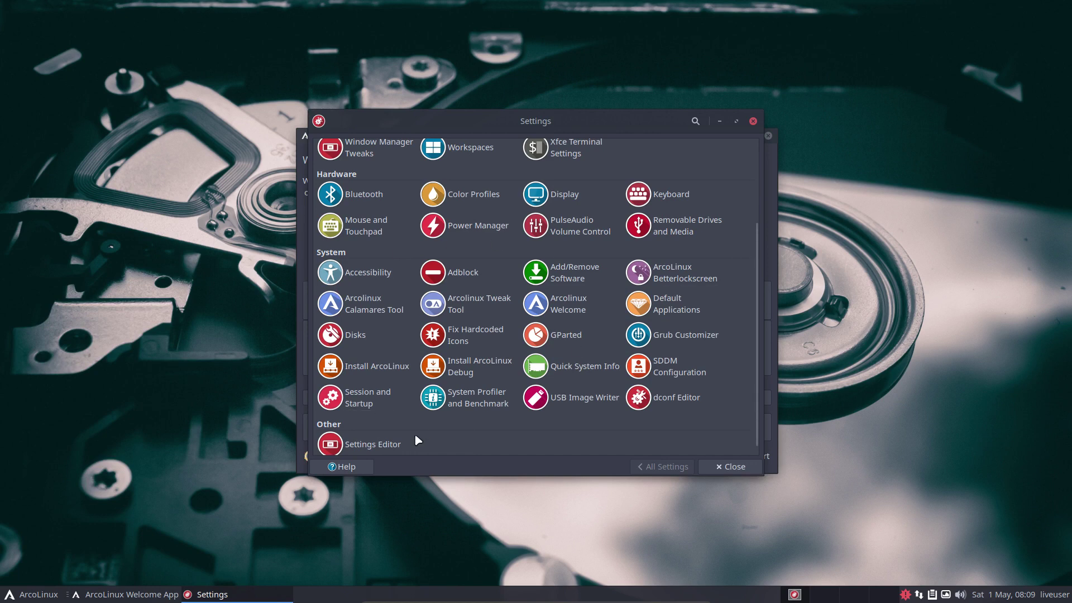
click(753, 121)
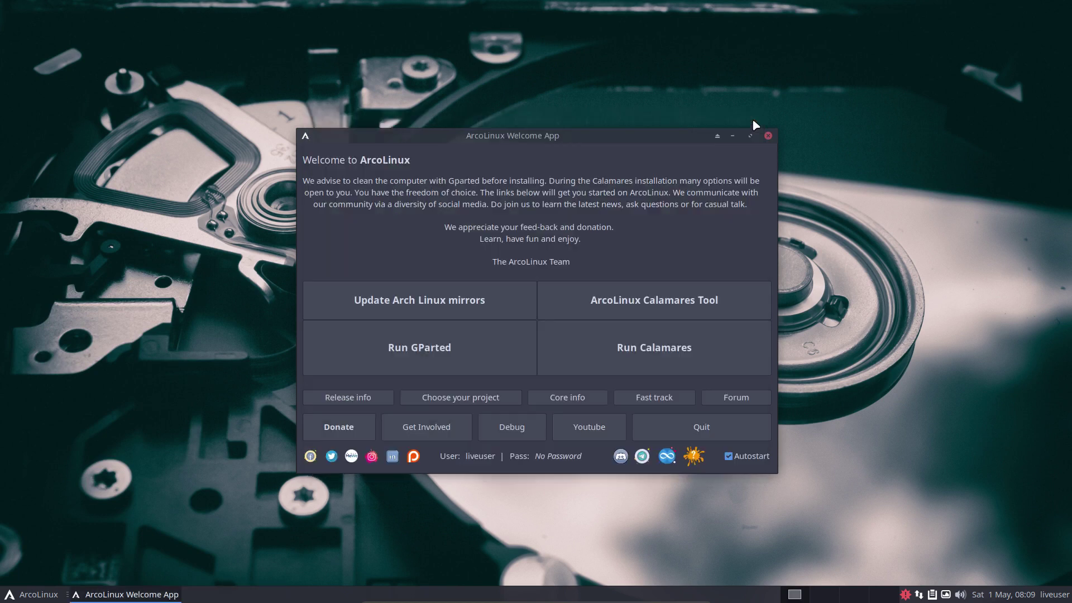
- Browse the Whisker menu's Multimedia, Office and Accessories categories, then close the menu
click(34, 595)
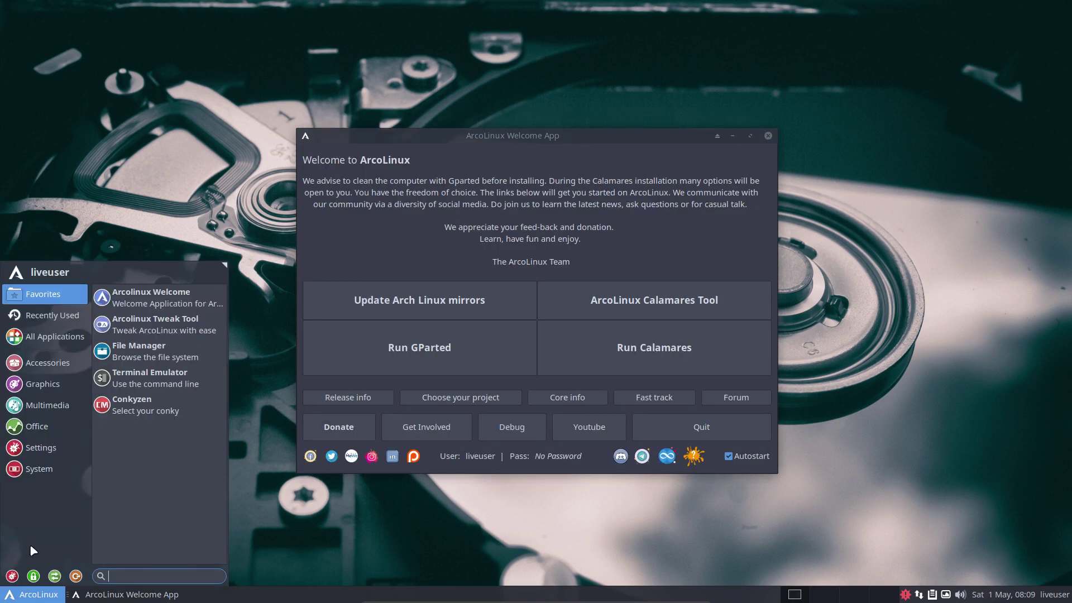
click(43, 409)
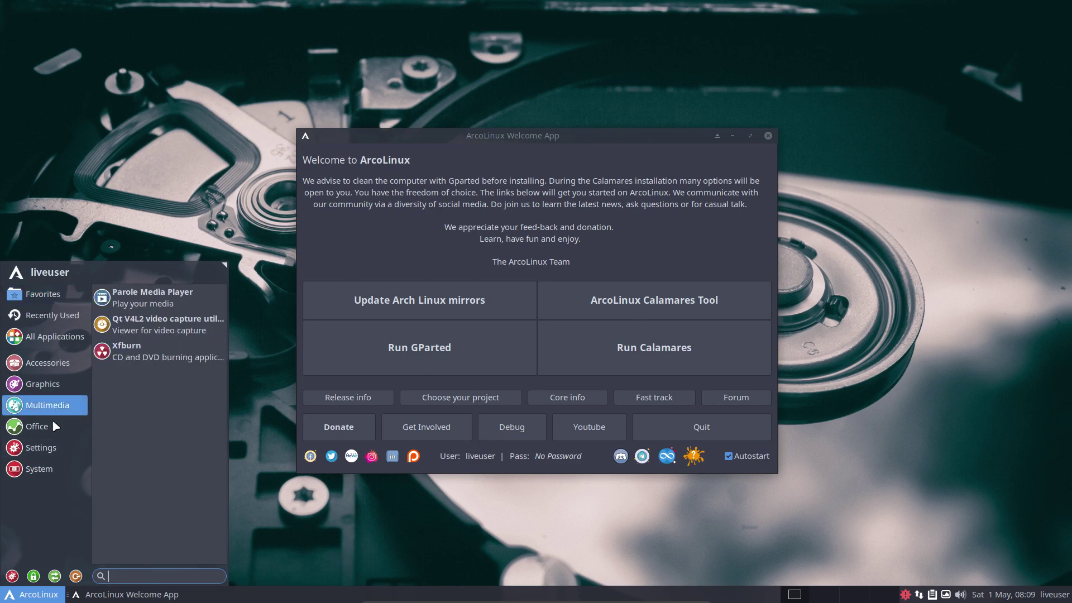
click(52, 424)
click(53, 445)
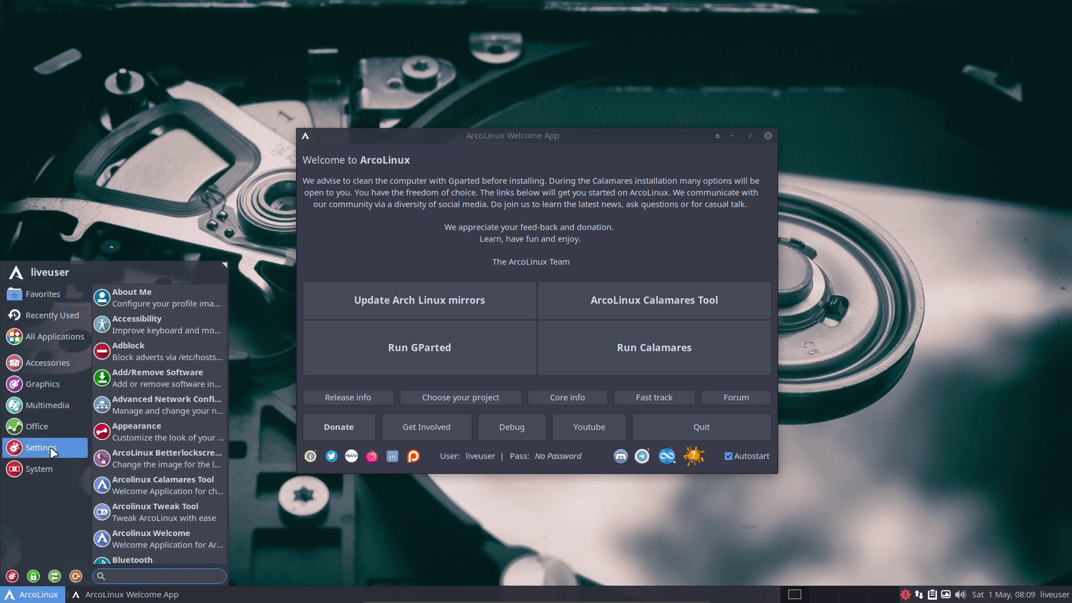
click(44, 427)
click(44, 363)
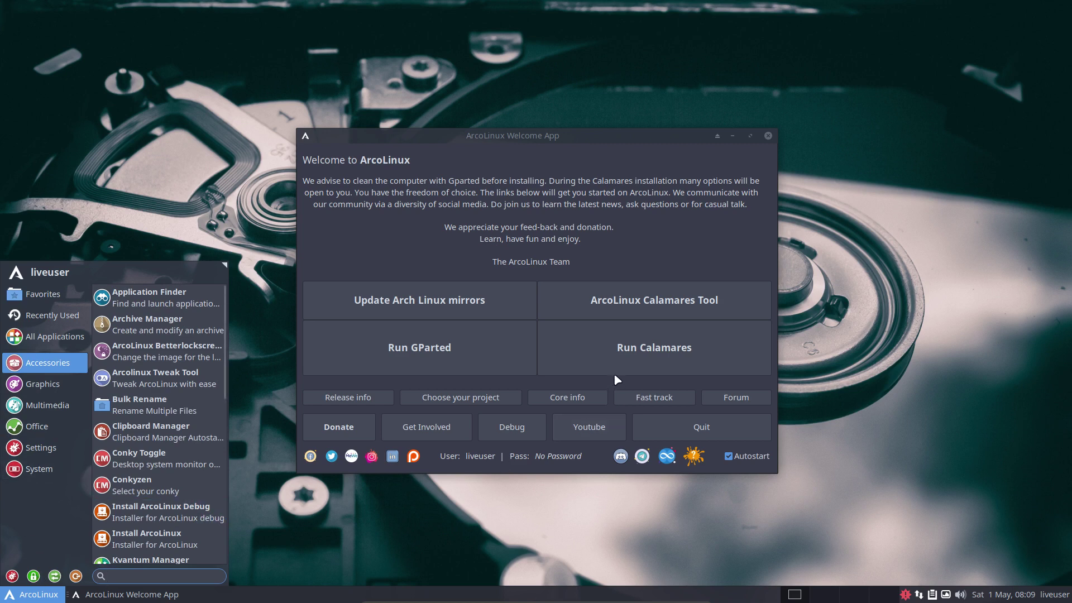
click(563, 158)
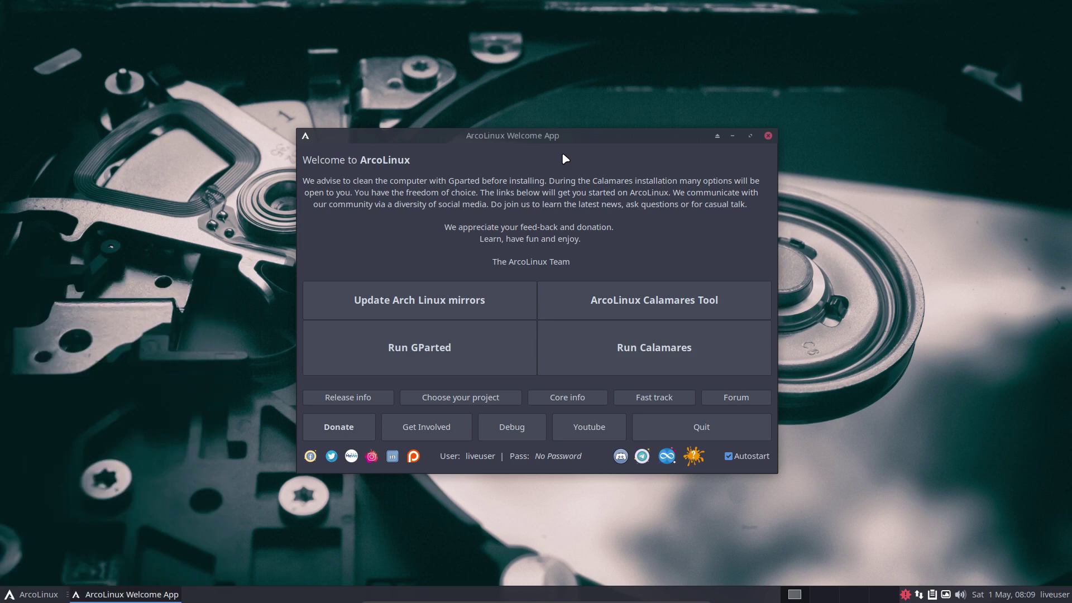
- Reopen the Whisker menu to glance over categories, then close it to focus the Welcome App
click(25, 597)
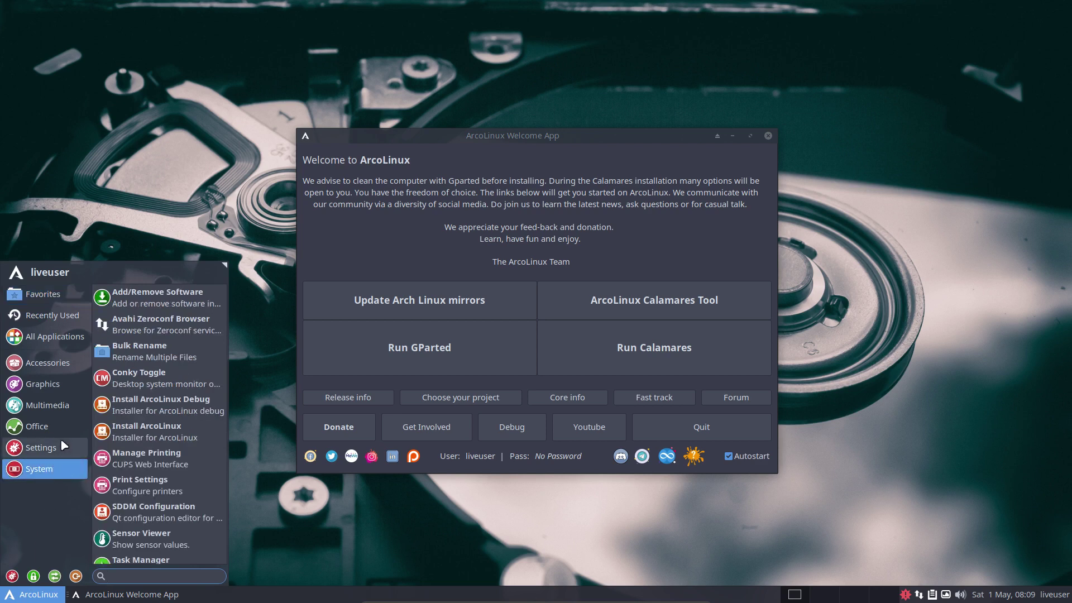
mouse_move(63, 450)
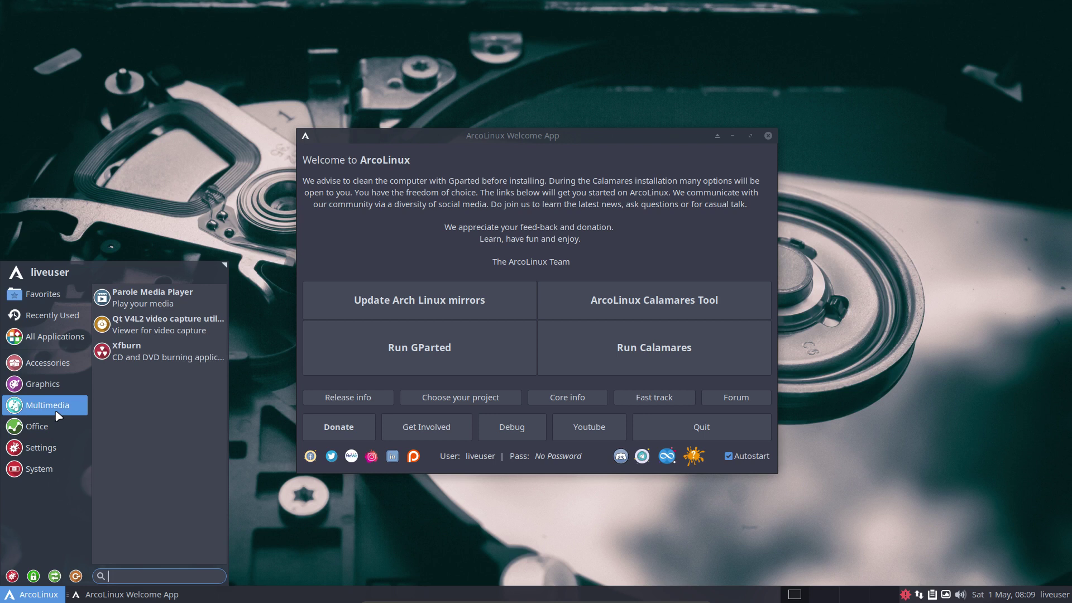
mouse_move(56, 366)
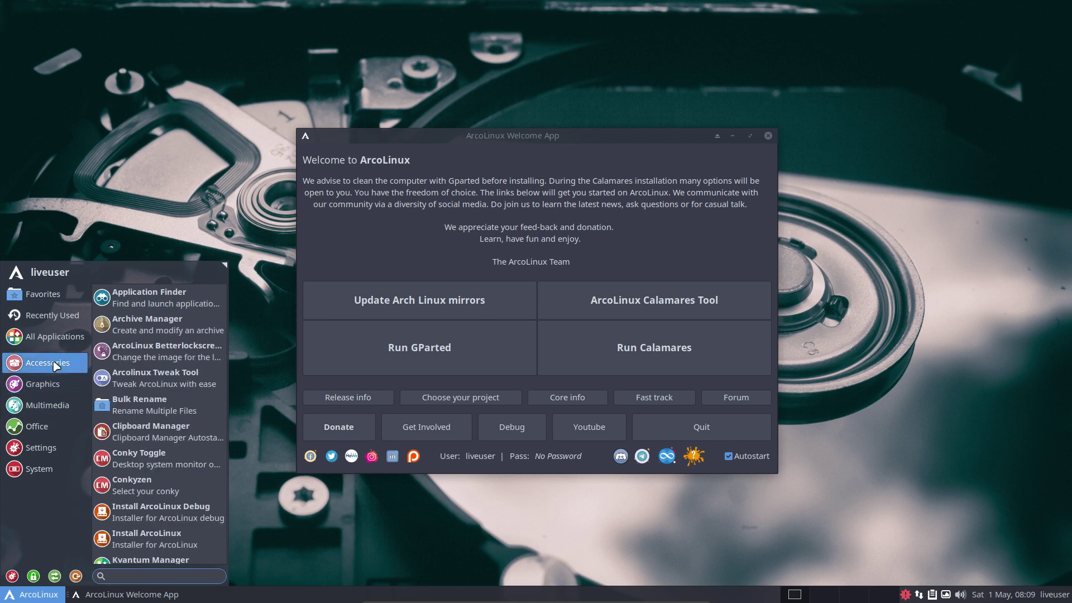
click(397, 219)
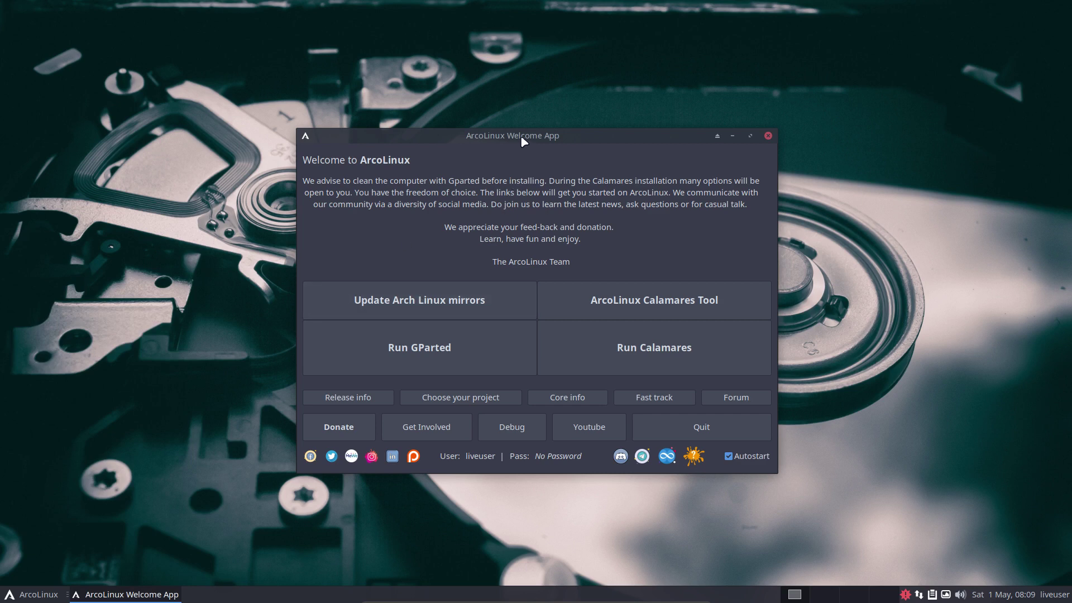
- Move the Welcome App aside and switch the keyboard to Belgian with setxkbmap be in a terminal
drag(524, 142, 746, 131)
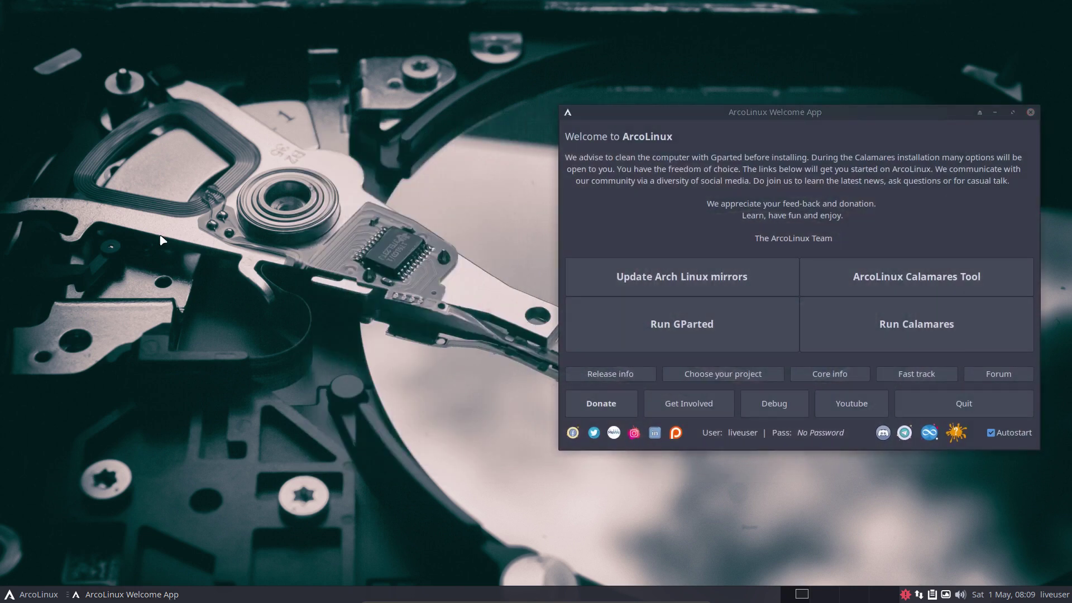
key(ctrl+alt+Return)
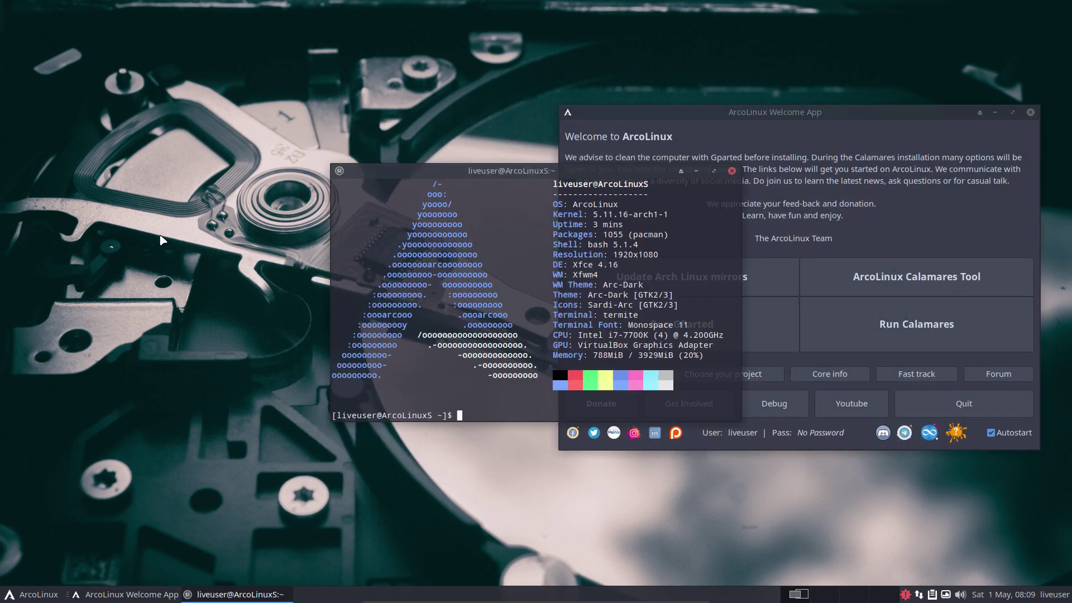
text(setxkbmap be)
key(Return)
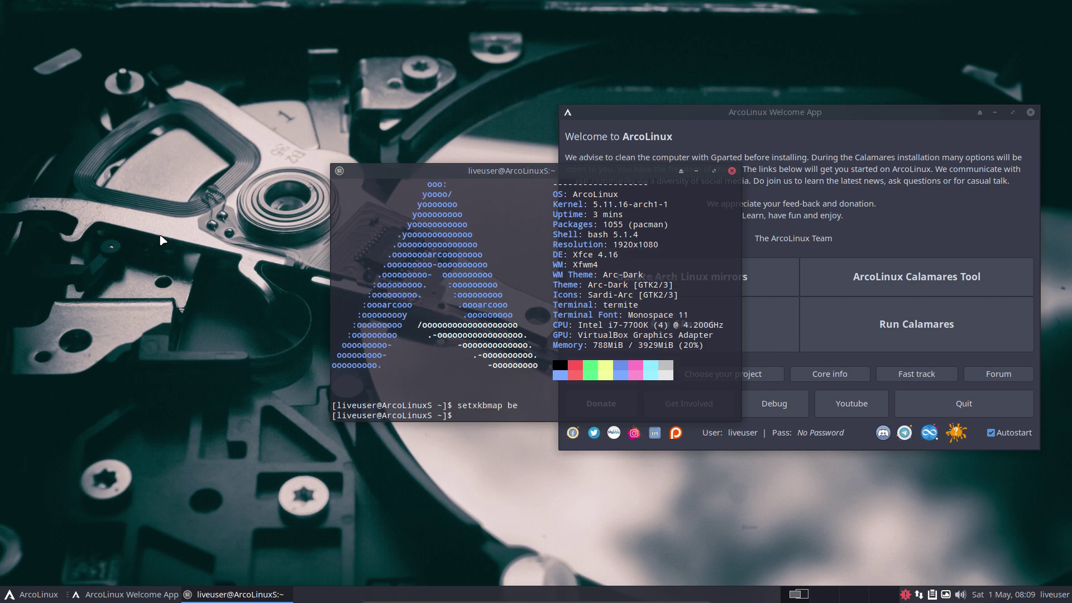
- View /etc/pacman.d/mirrorlist via the nmirrorlist alias, close it, and recentre the Welcome App
text(nmr)
key(BackSpace)
text(irrorlist)
key(Return)
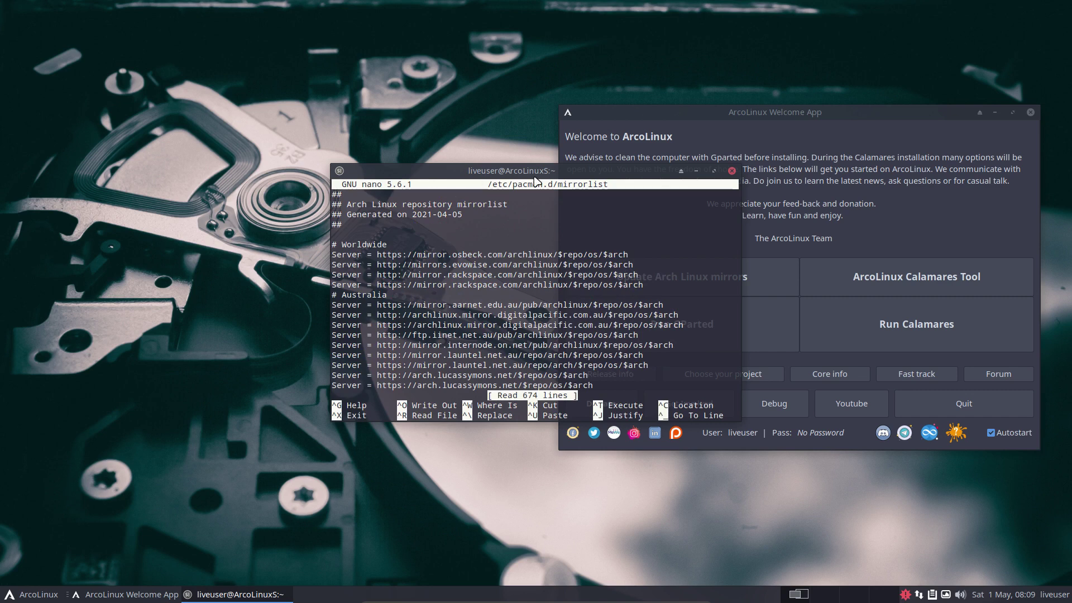
drag(512, 177, 232, 156)
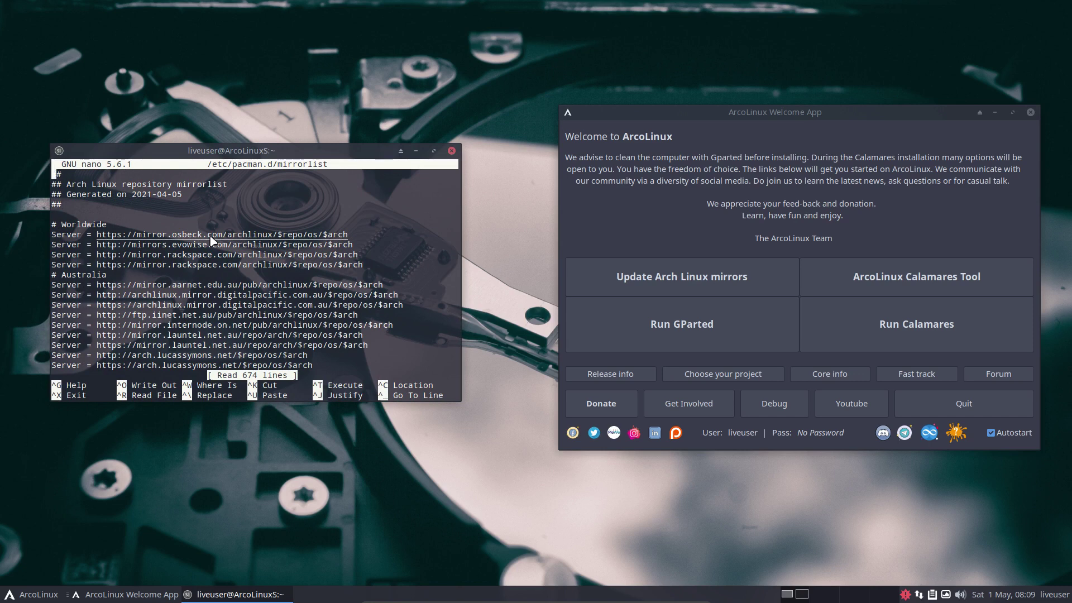
click(452, 151)
drag(782, 116, 571, 112)
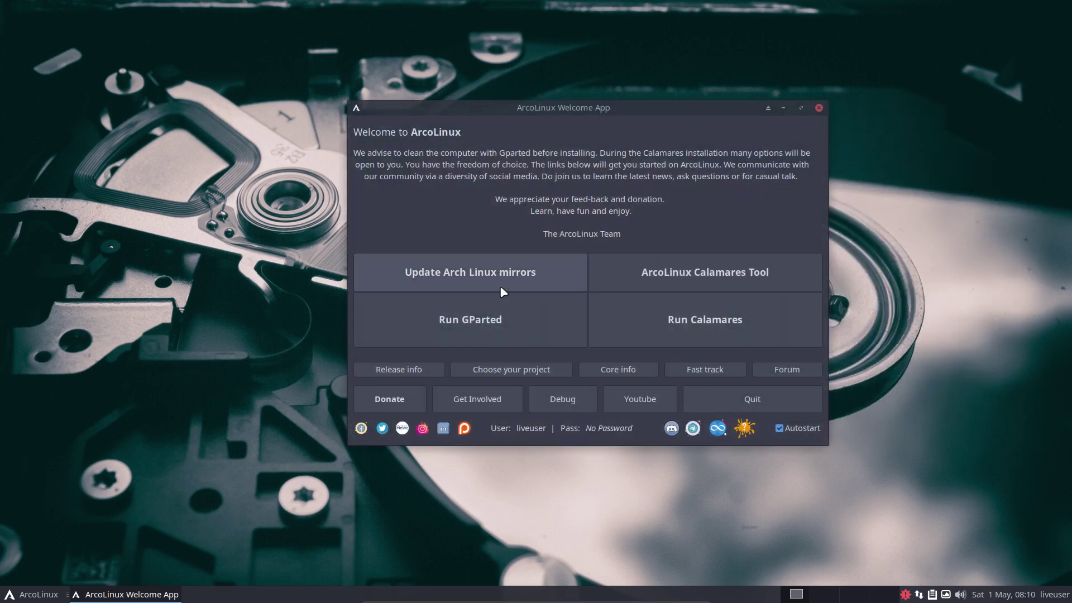
click(505, 330)
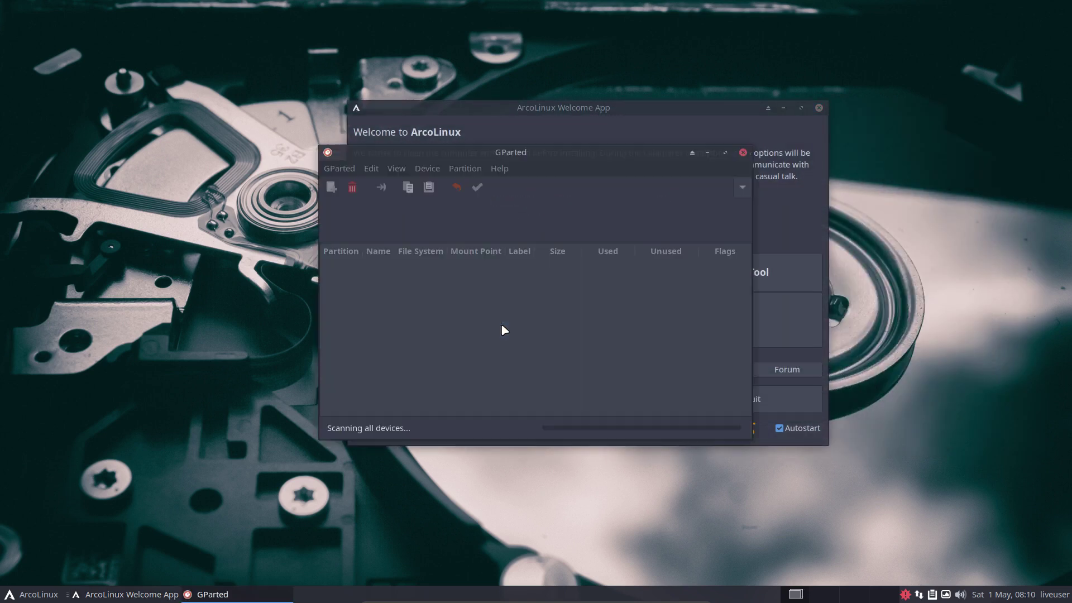
drag(582, 154, 397, 166)
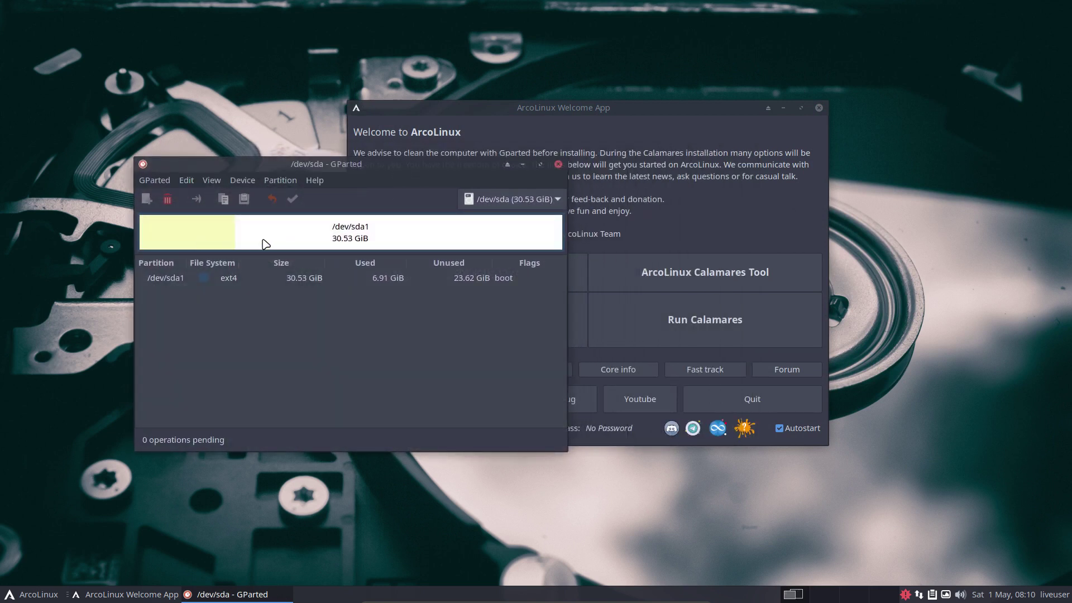
click(263, 243)
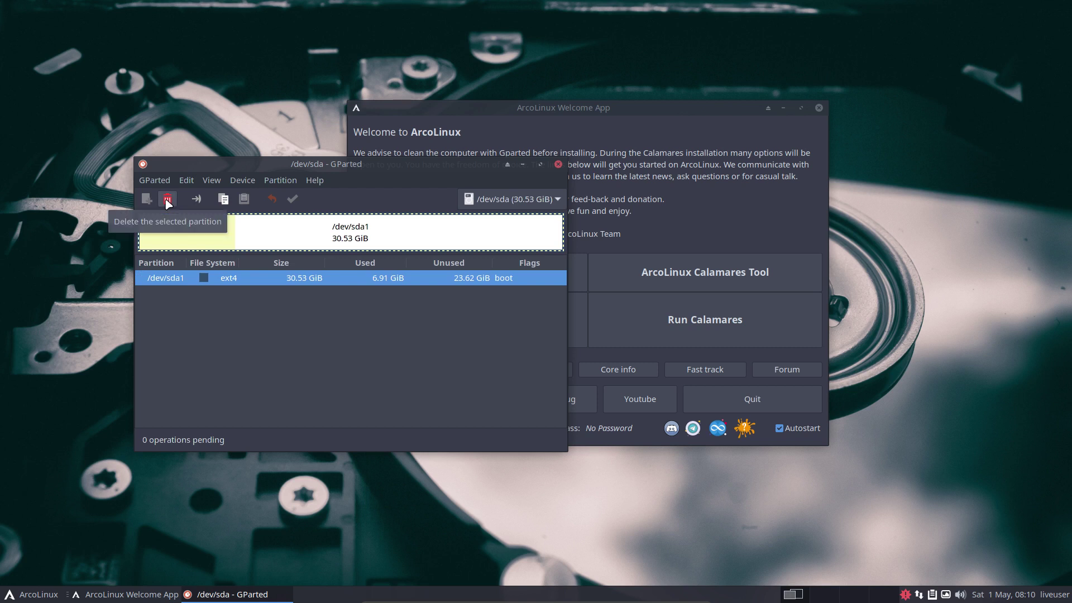
click(559, 164)
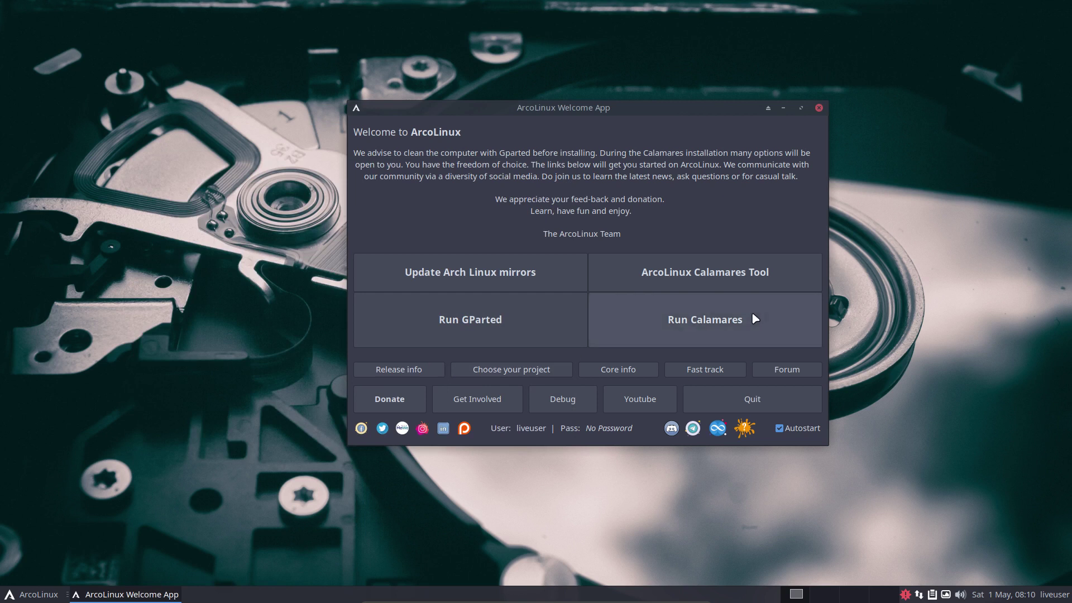
- In the ArcoLinux Calamares Tool, try ext4, then save btrfs as preferred filesystem and close it
click(724, 274)
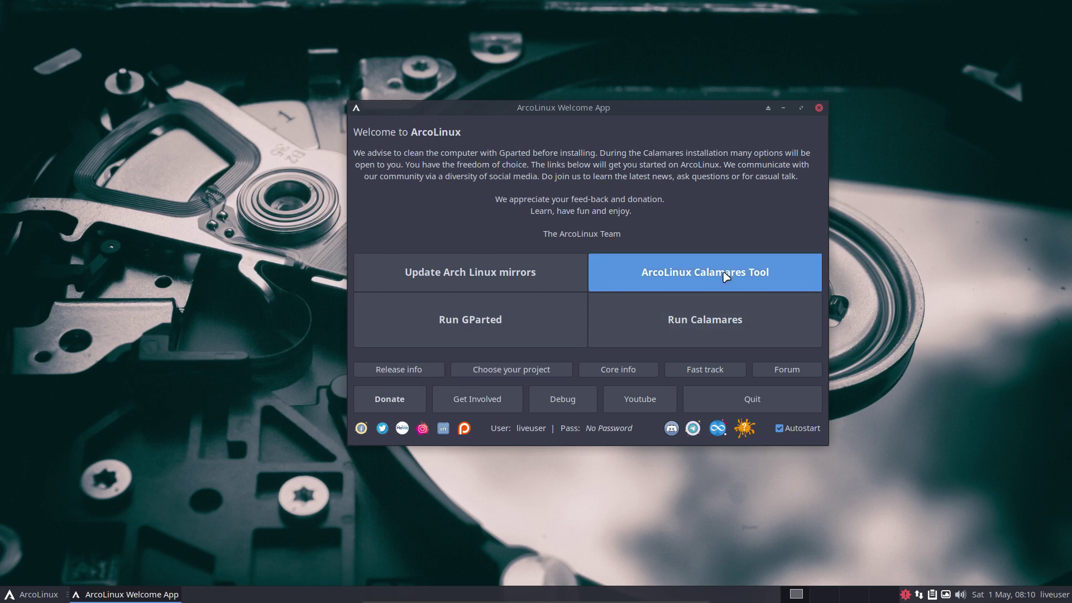
click(678, 303)
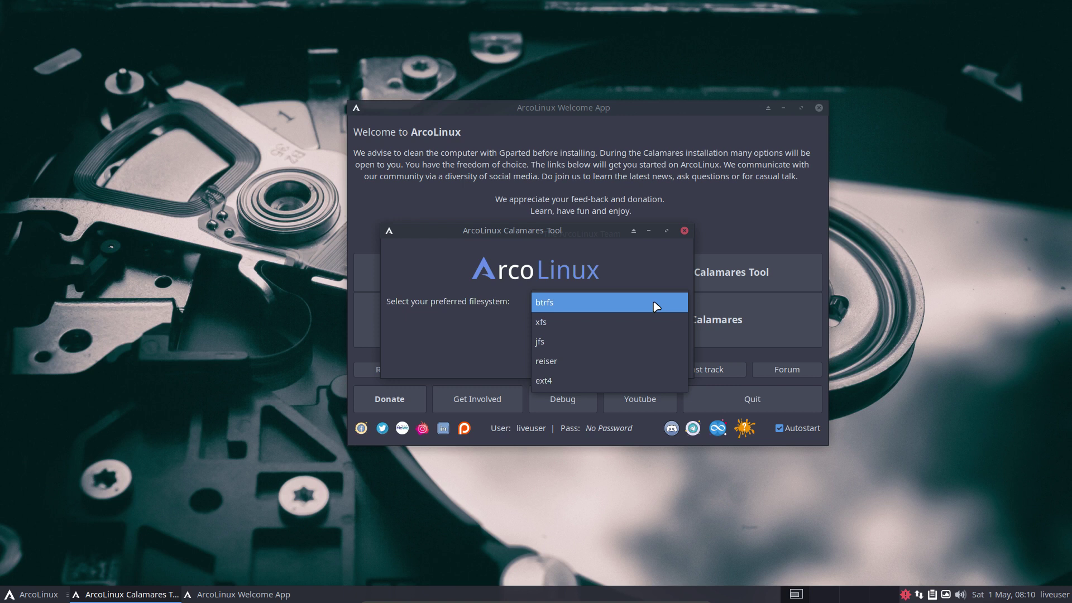
click(508, 307)
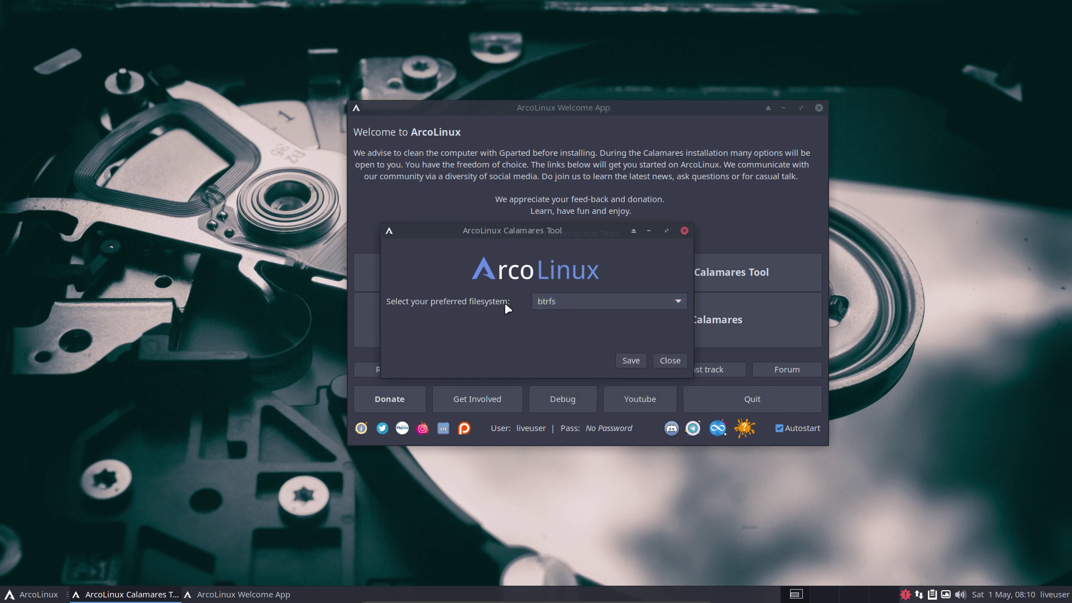
click(546, 302)
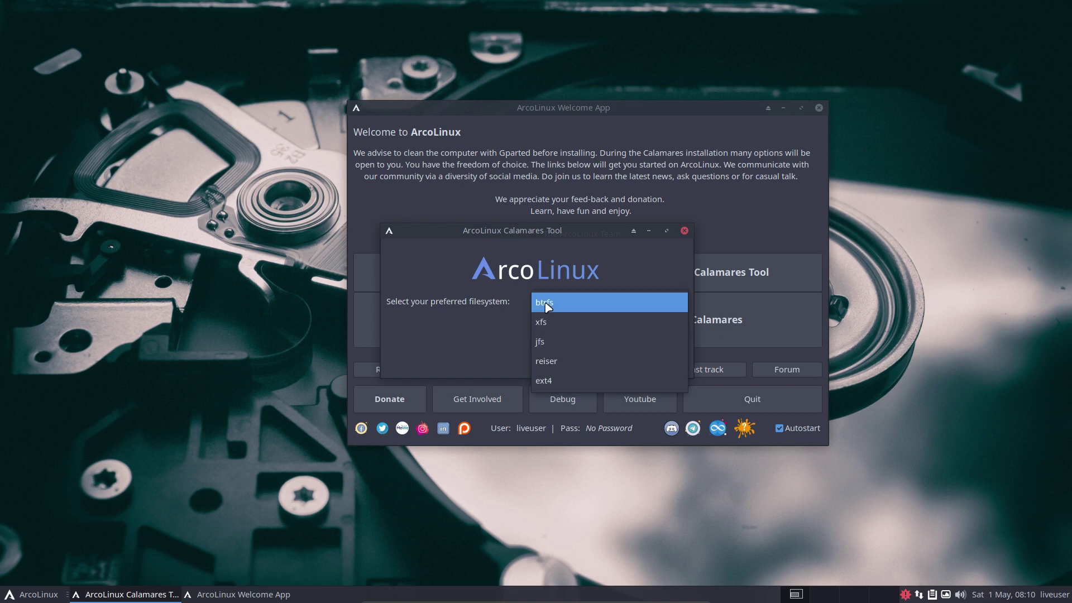
click(546, 302)
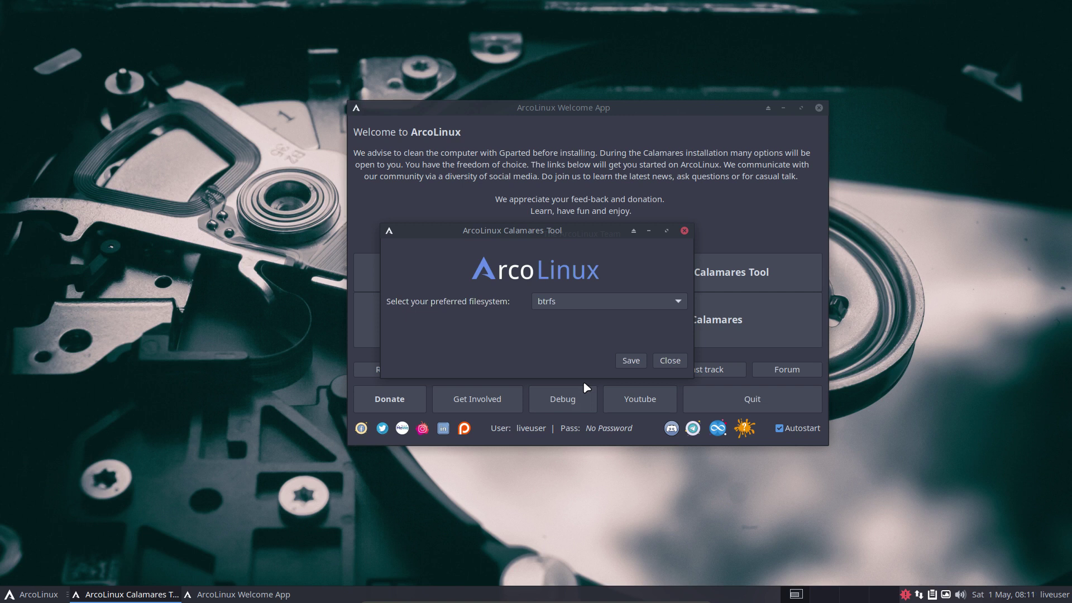
click(660, 302)
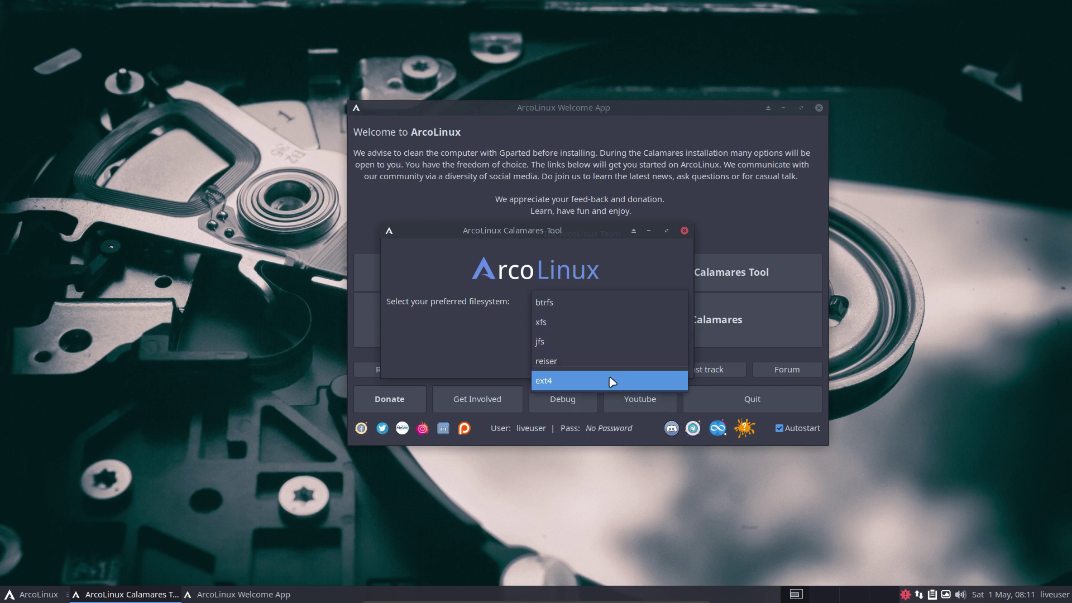
click(573, 384)
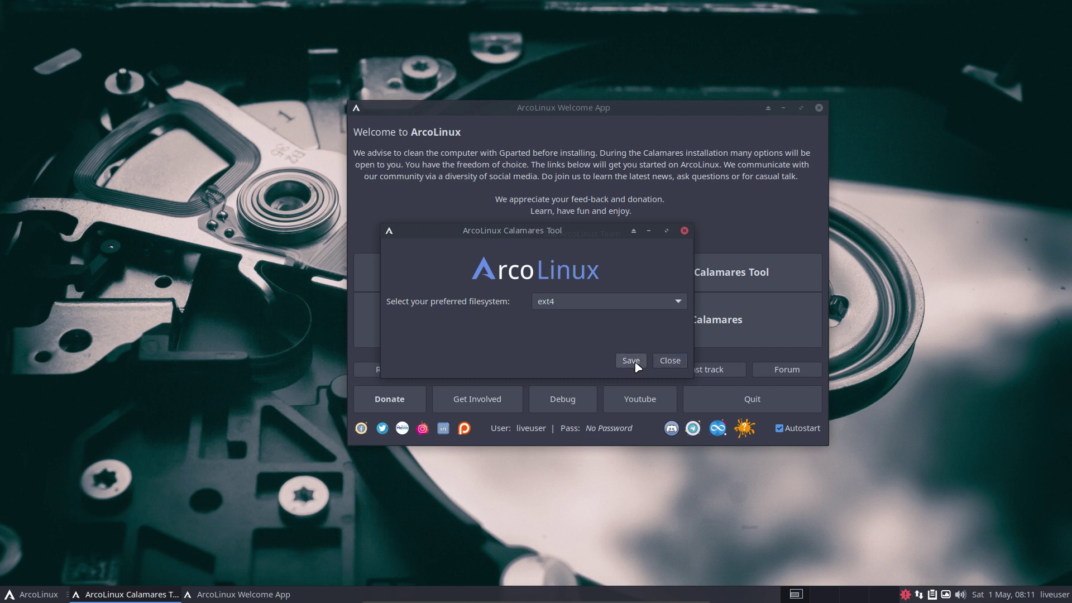
click(678, 302)
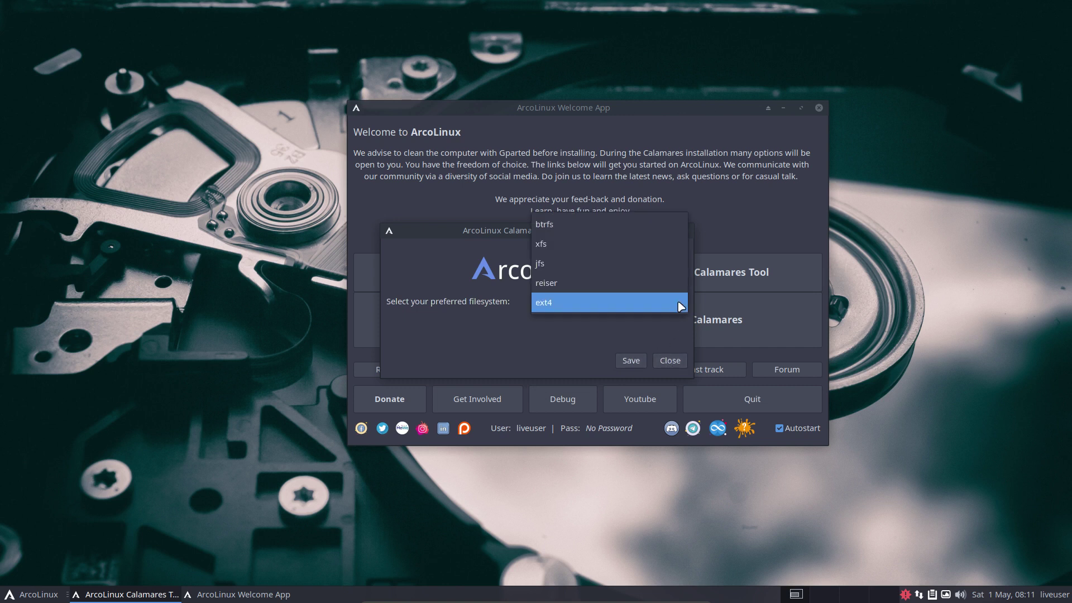
click(604, 225)
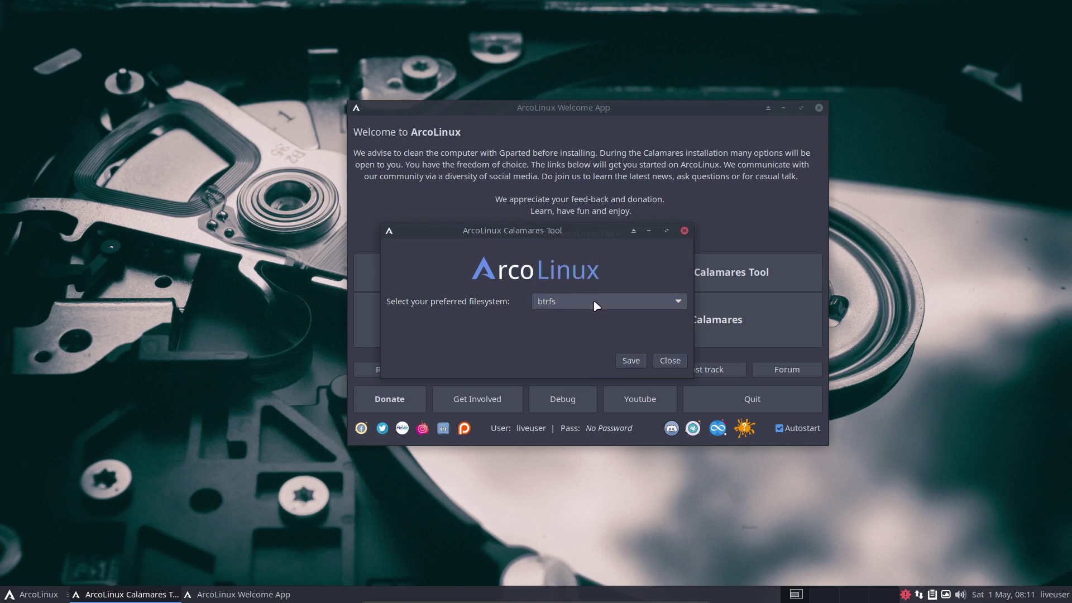
click(631, 363)
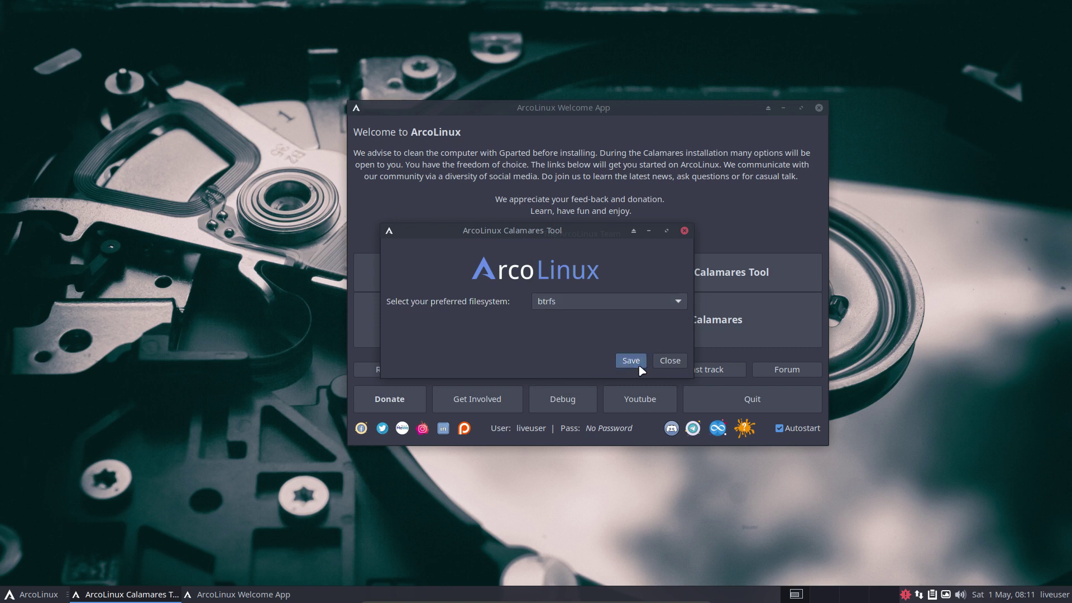
click(668, 361)
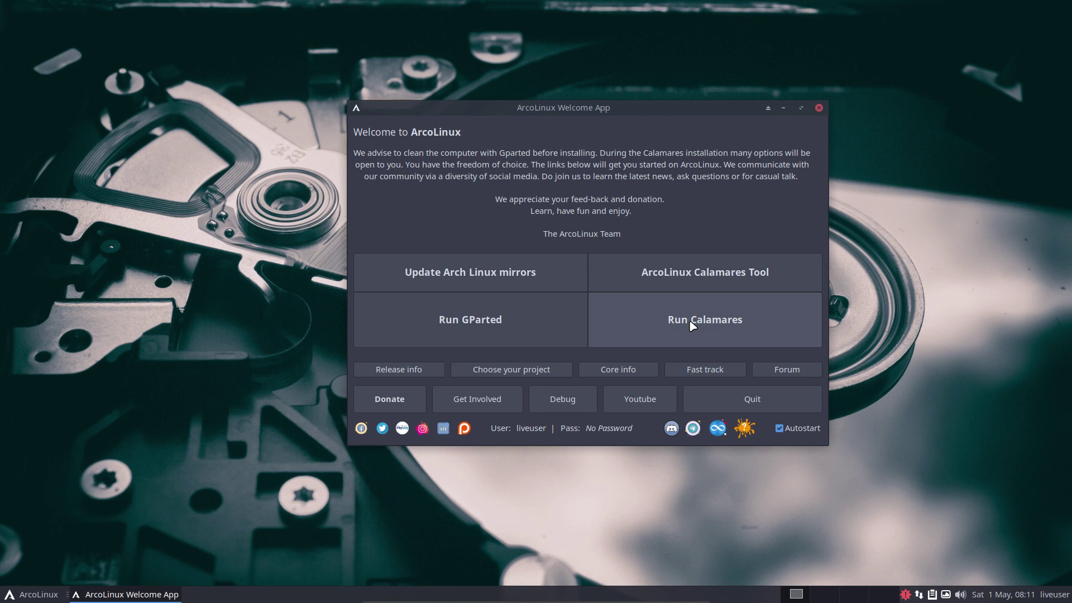
- Launch the ArcoLinux installer, dismiss its information box, and continue past Welcome with American English
click(693, 325)
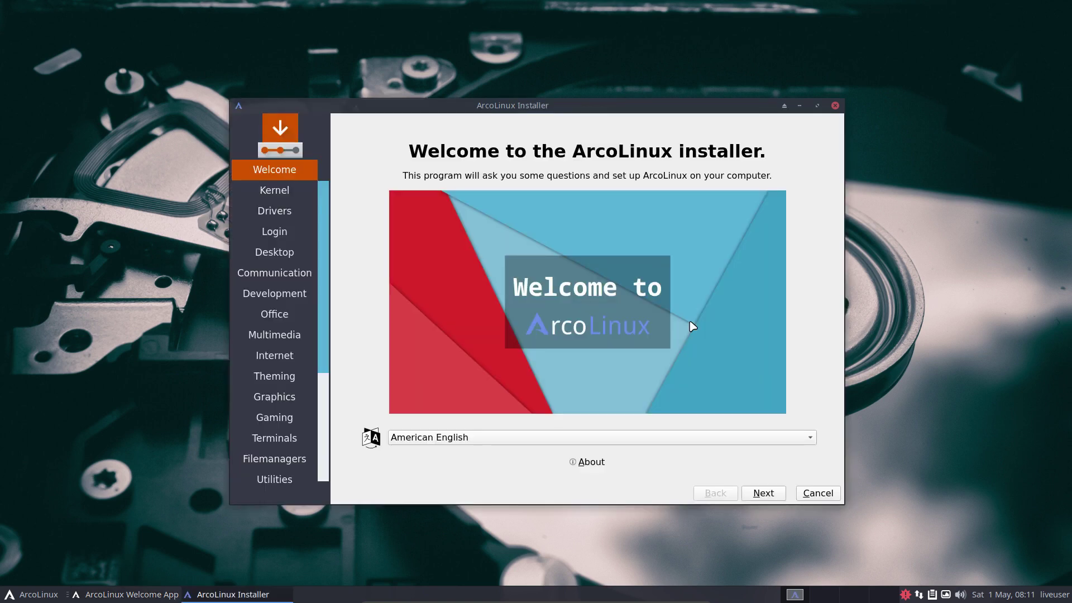
click(596, 463)
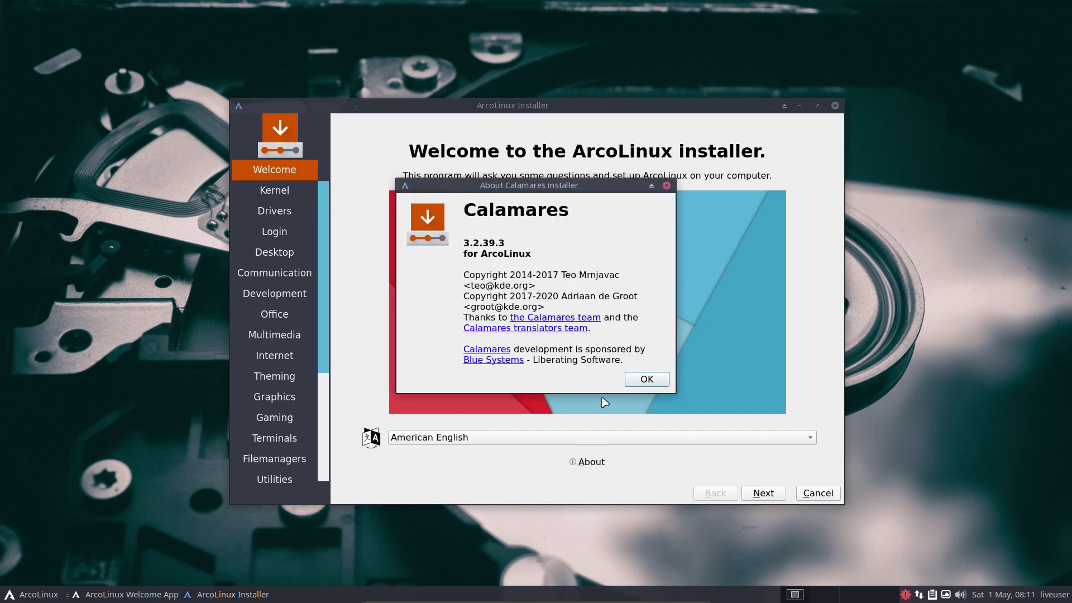
click(647, 380)
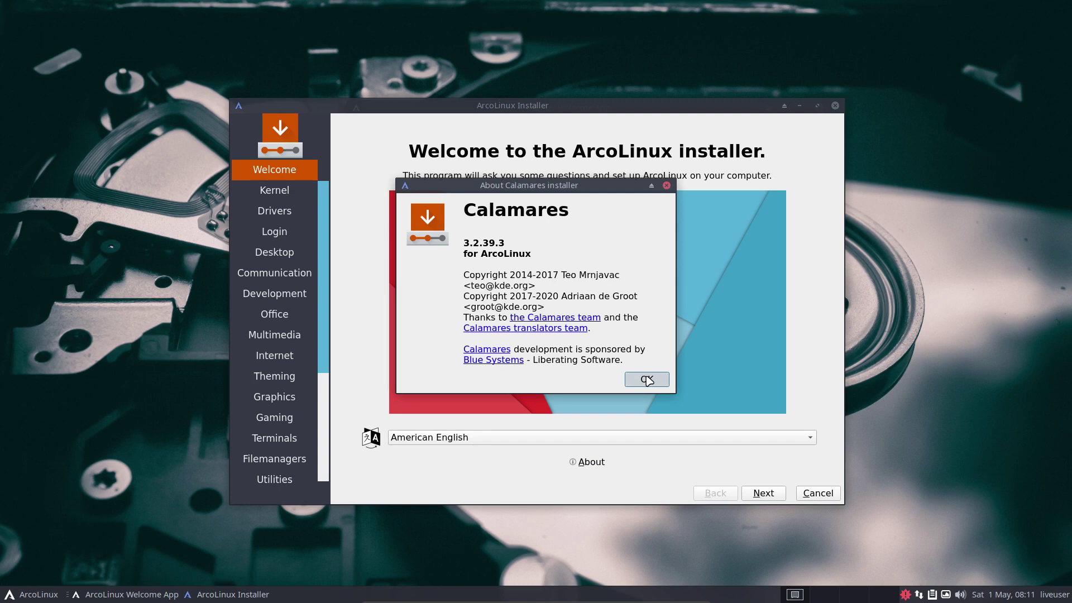
click(648, 380)
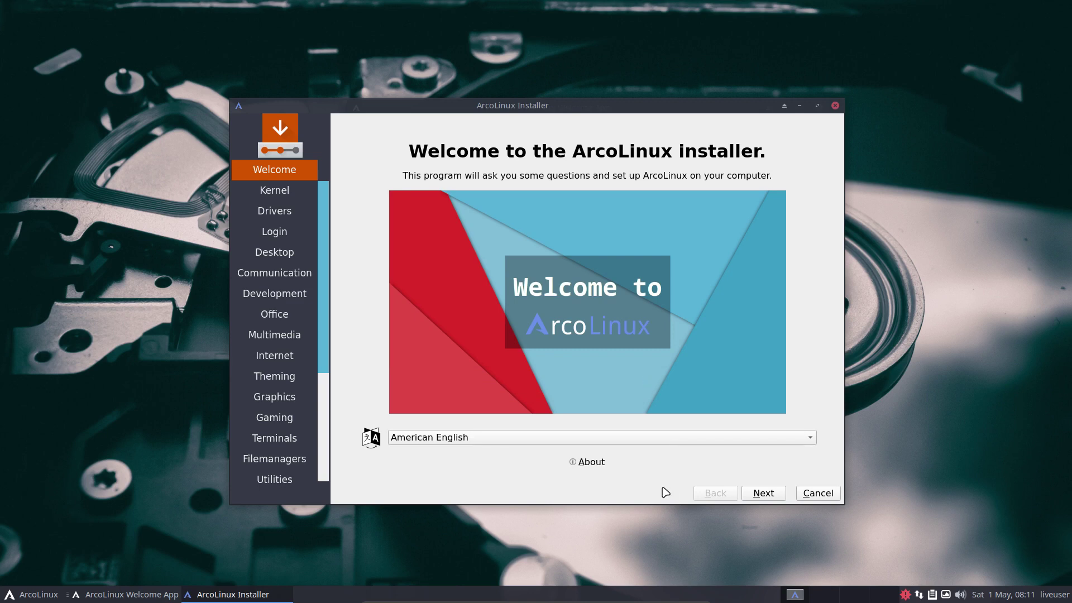
click(764, 493)
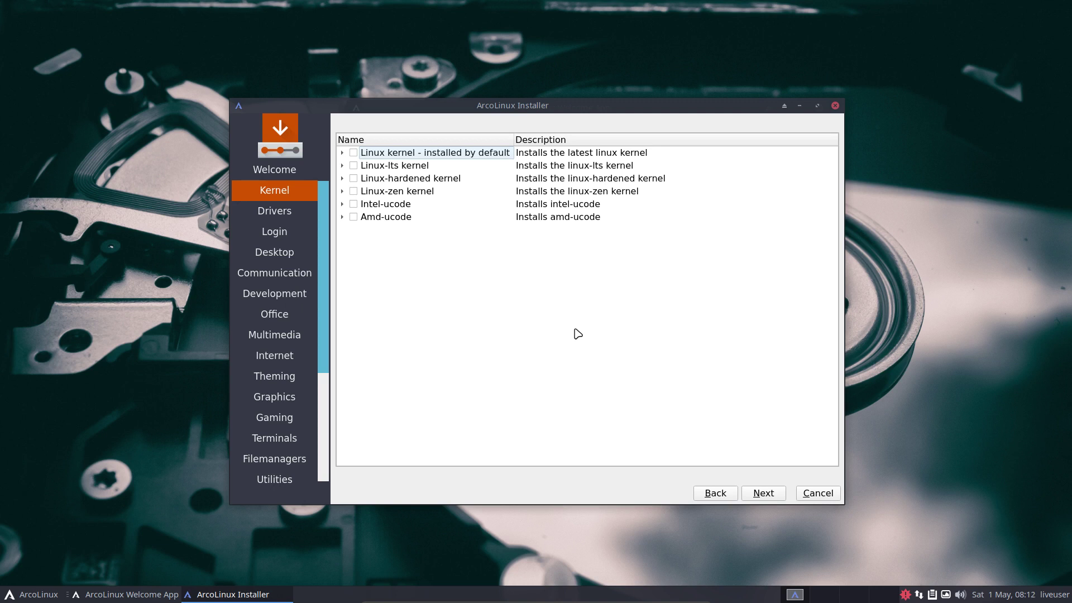
- Return to the Kernel page, then browse the Settings, Accessories, Graphics and Multimedia menu categories
click(714, 495)
click(754, 494)
click(33, 596)
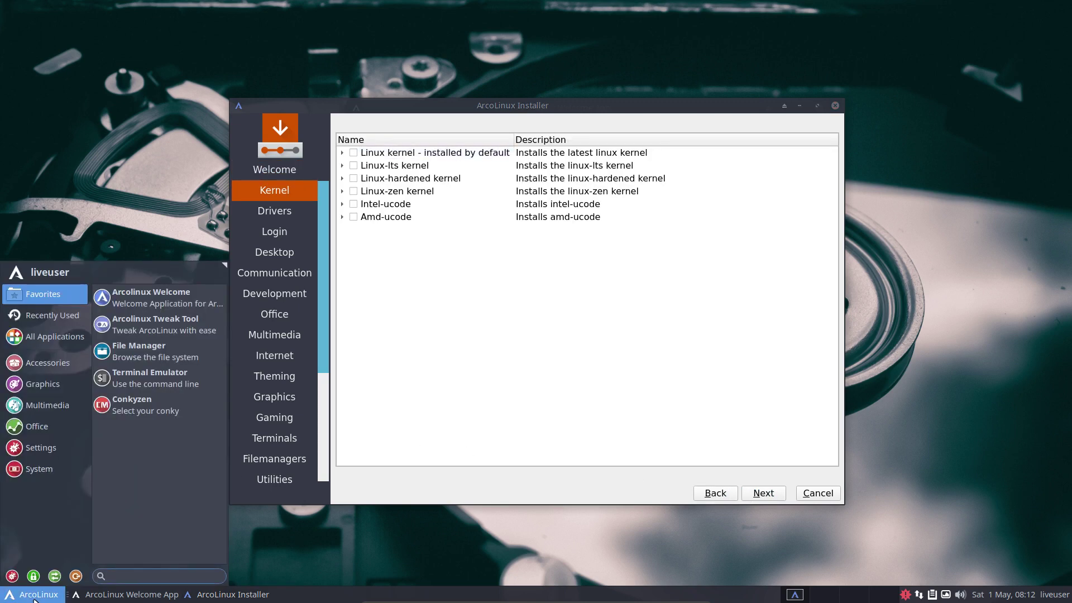
click(42, 448)
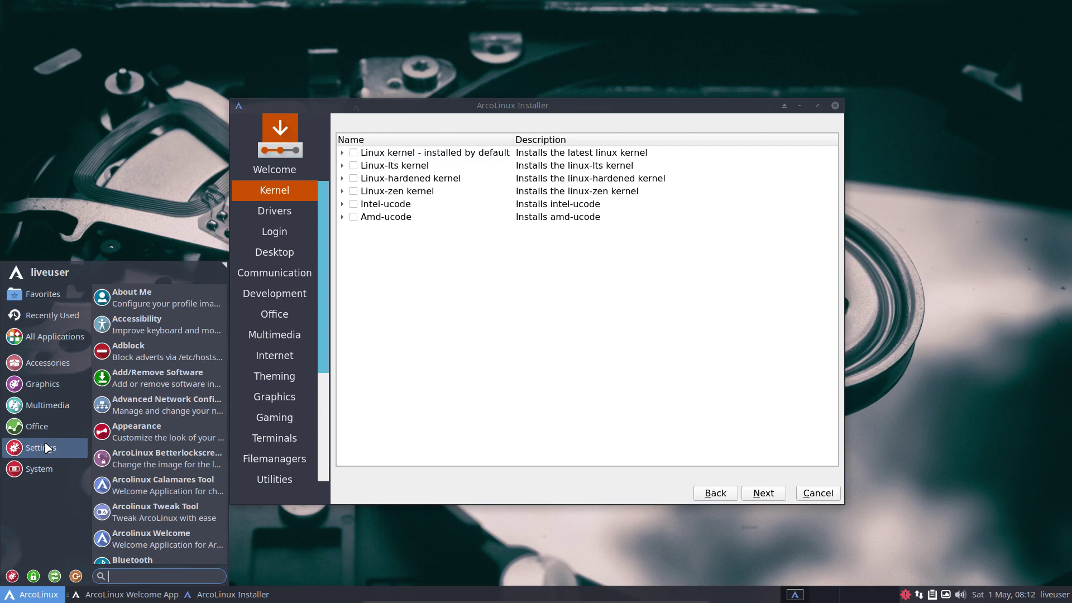
click(45, 363)
click(44, 384)
click(53, 408)
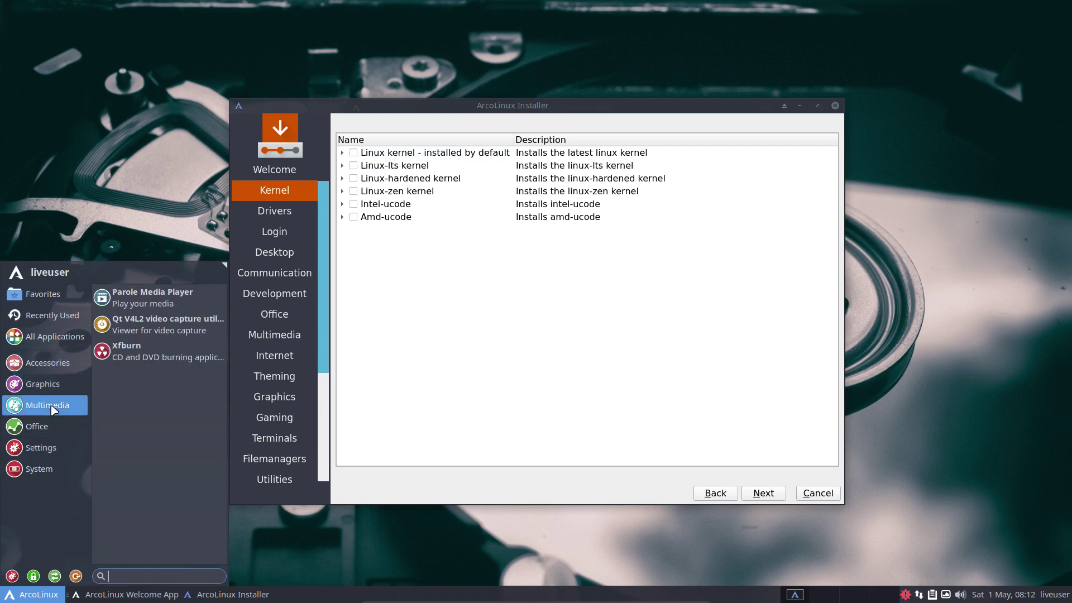
click(412, 407)
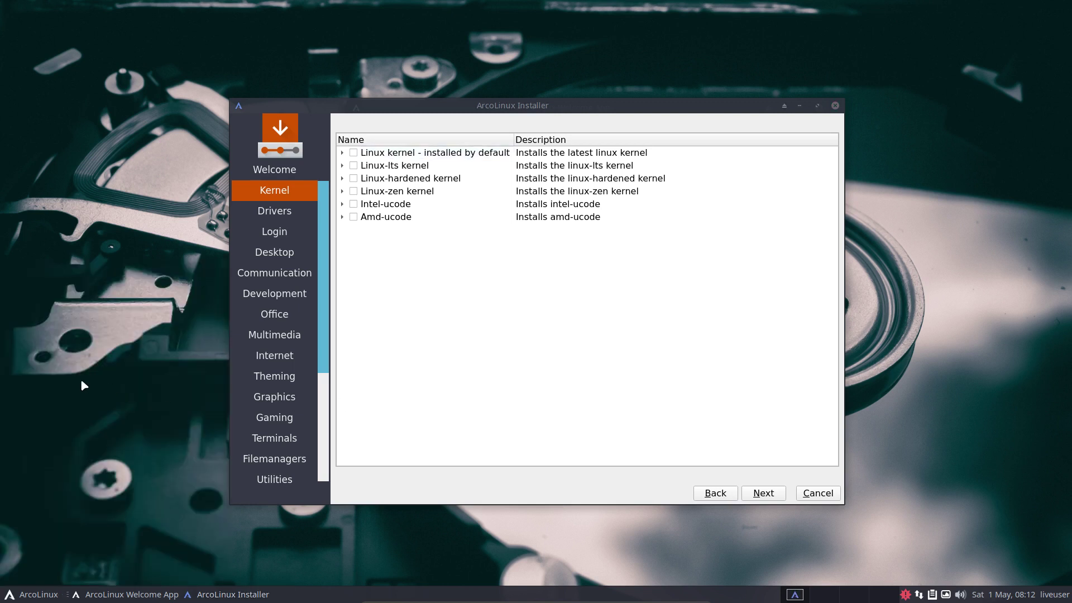
key(ctrl+alt+Return)
text(iso)
key(Return)
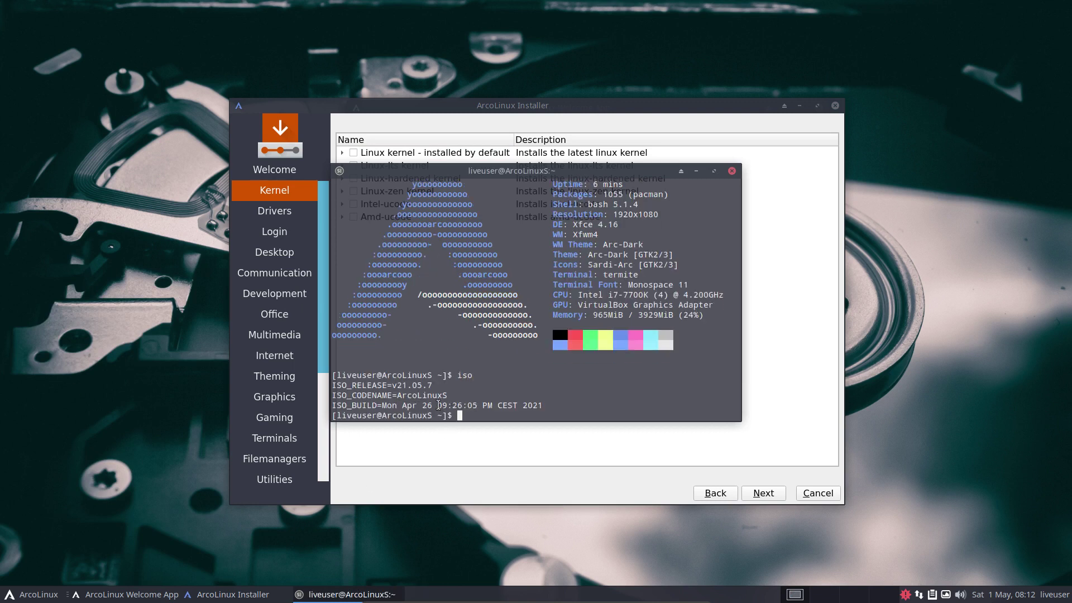
drag(439, 406, 479, 406)
click(732, 171)
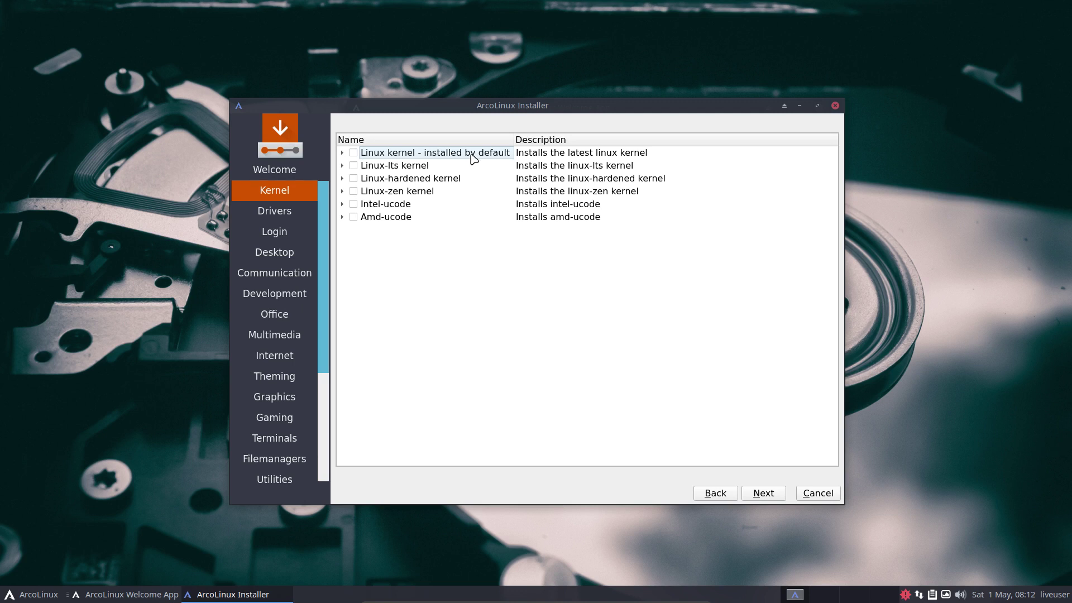
- Untick the default Linux kernel, tick Linux-lts with linux-lts-headers, and continue to Drivers
click(343, 153)
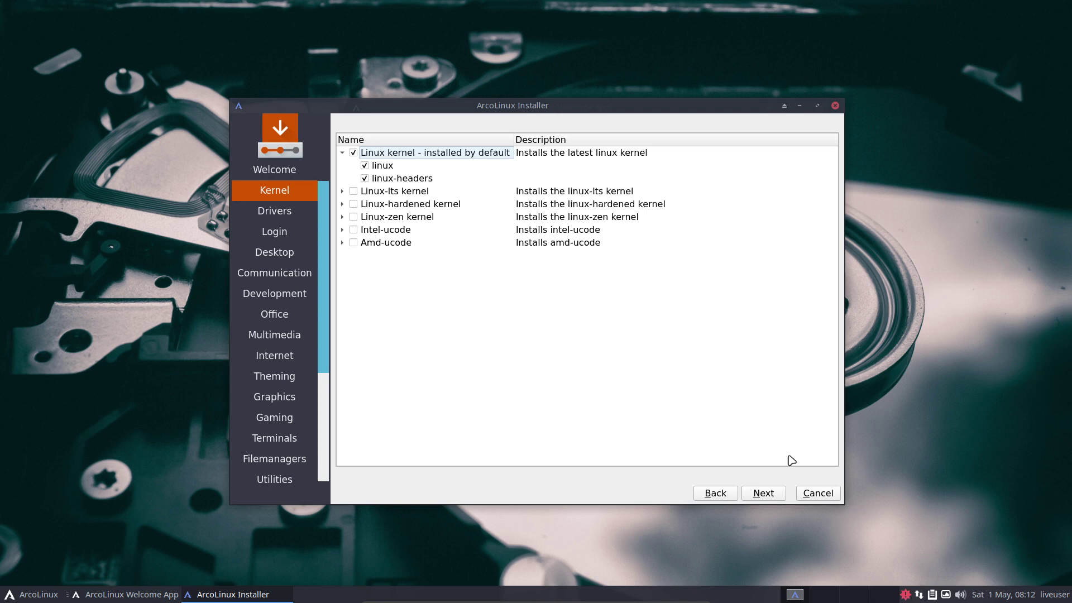
click(354, 153)
click(355, 199)
click(355, 193)
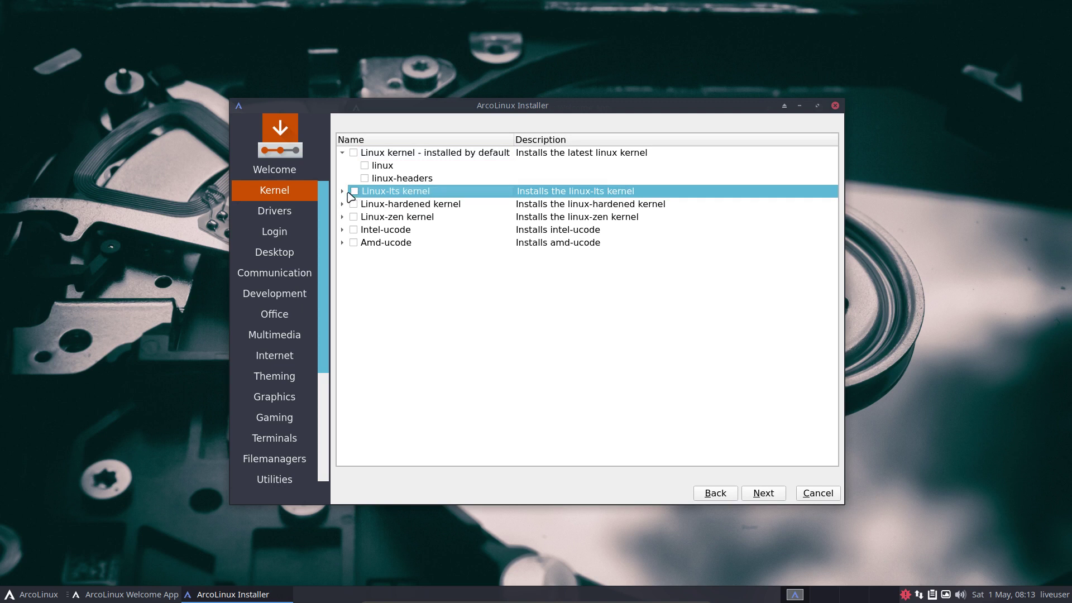
click(342, 191)
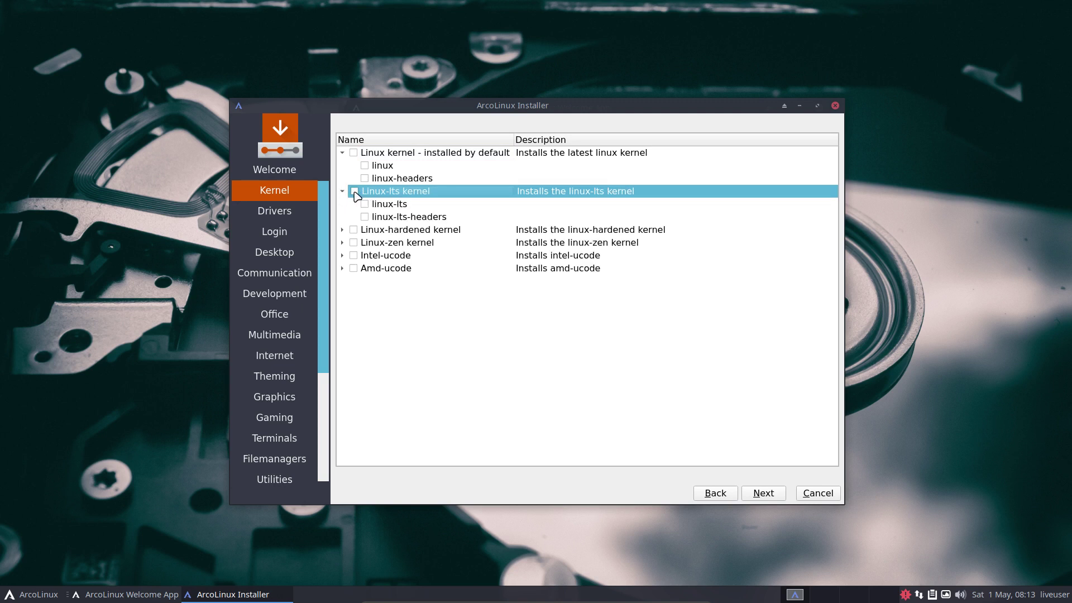
click(354, 191)
click(761, 495)
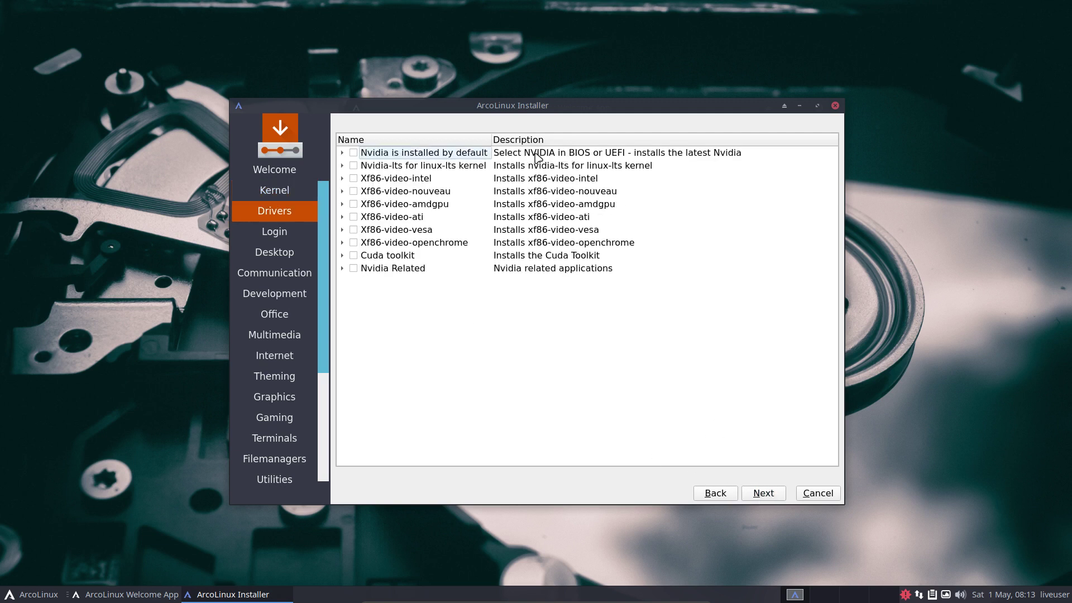
- Expand the default Nvidia driver group and leave its packages unticked
click(523, 155)
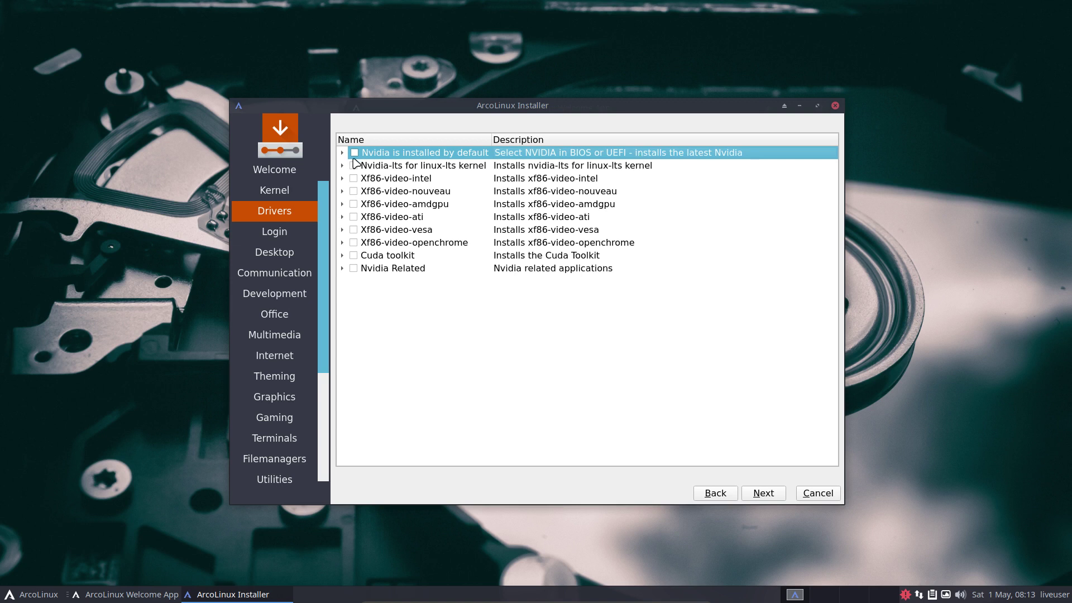
click(343, 156)
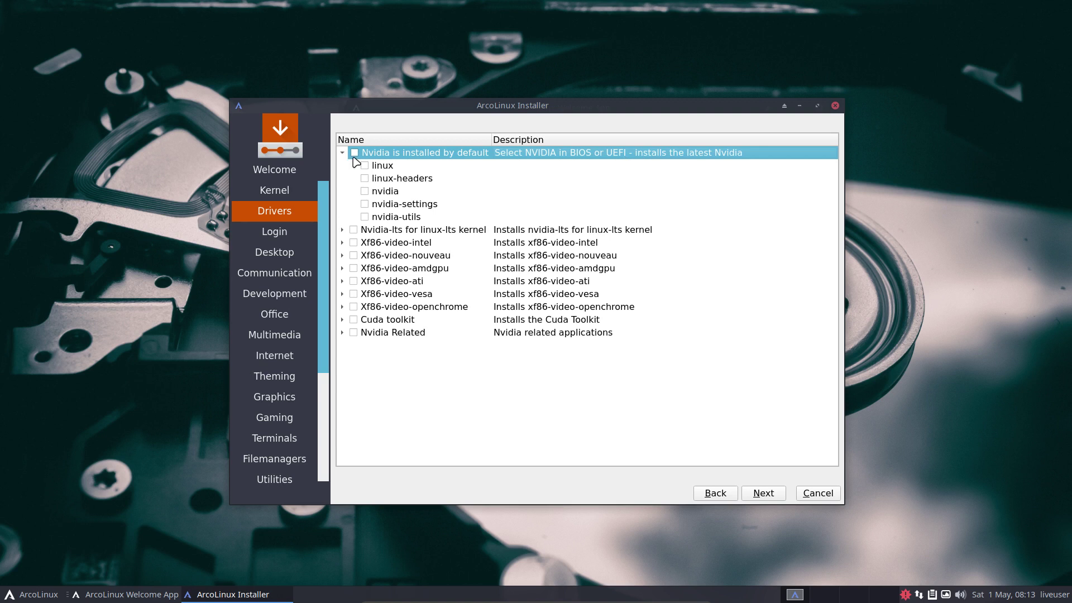
click(355, 153)
click(354, 154)
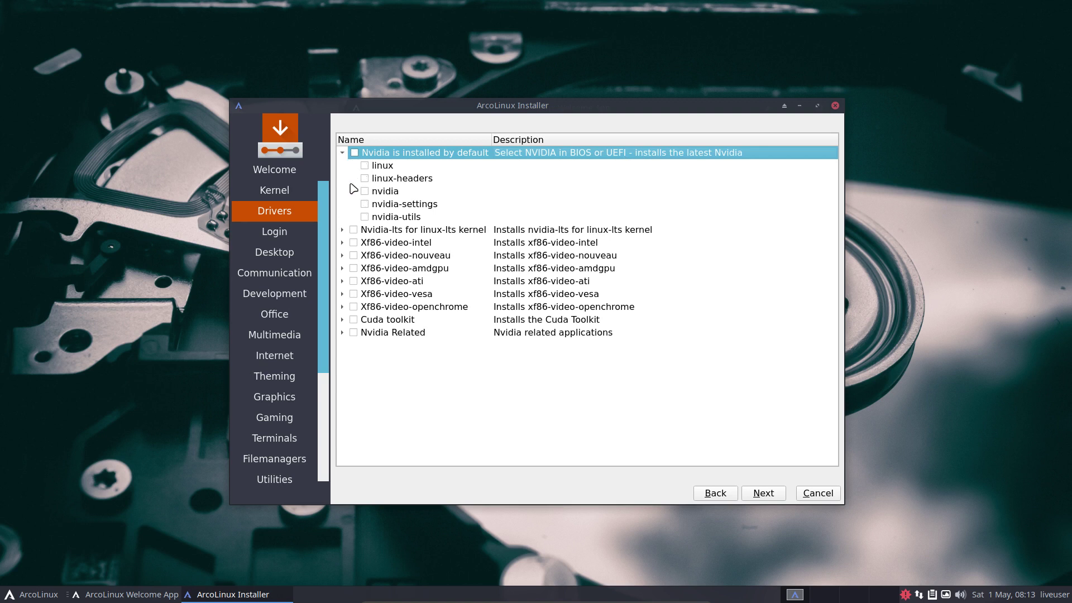
- Inspect the Nvidia-lts packages (linux-lts, nvidia-lts, nvidia-settings, nvidia-utils), then collapse both Nvidia groups
click(341, 230)
click(405, 244)
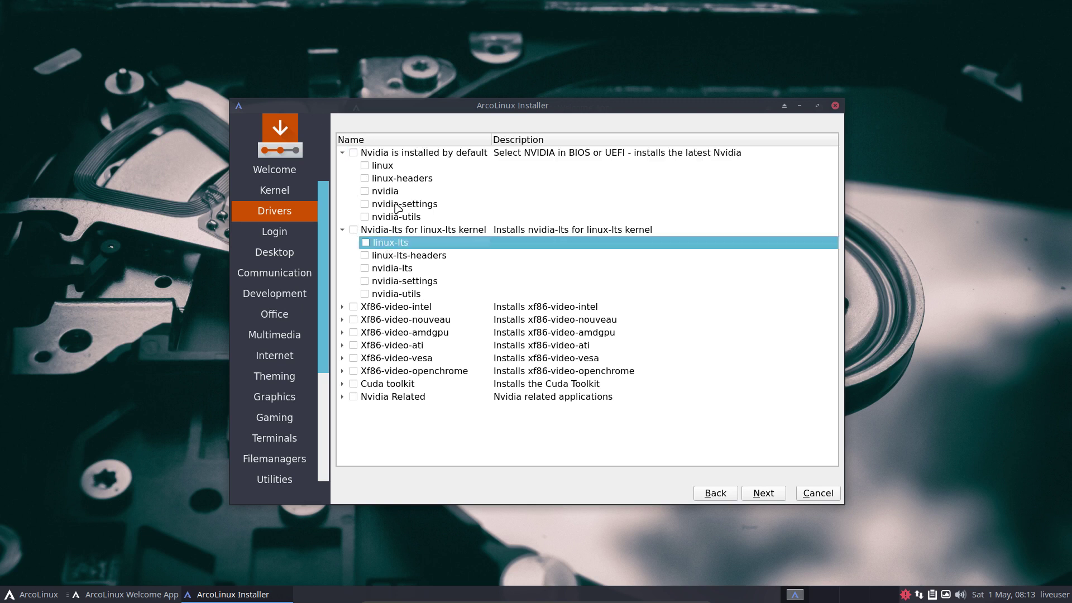
click(397, 168)
click(401, 247)
click(405, 269)
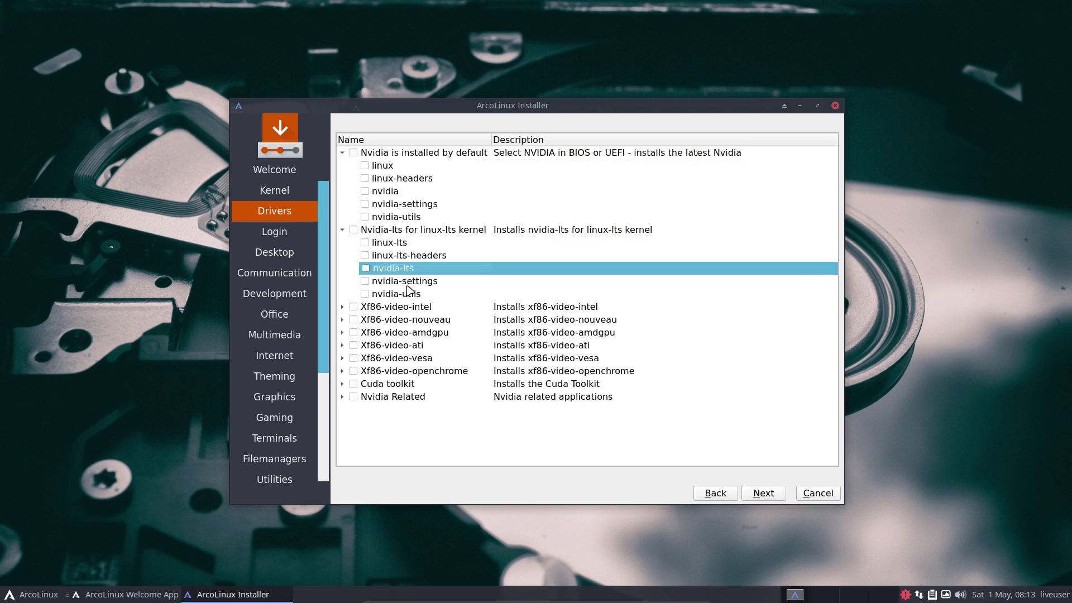
click(408, 283)
click(410, 294)
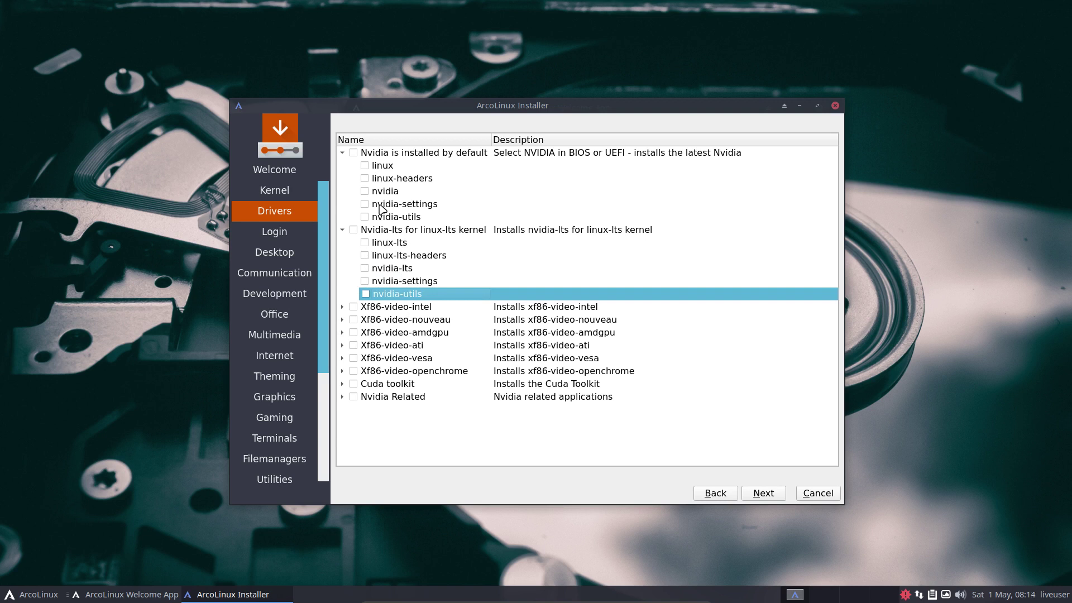
click(343, 153)
click(342, 165)
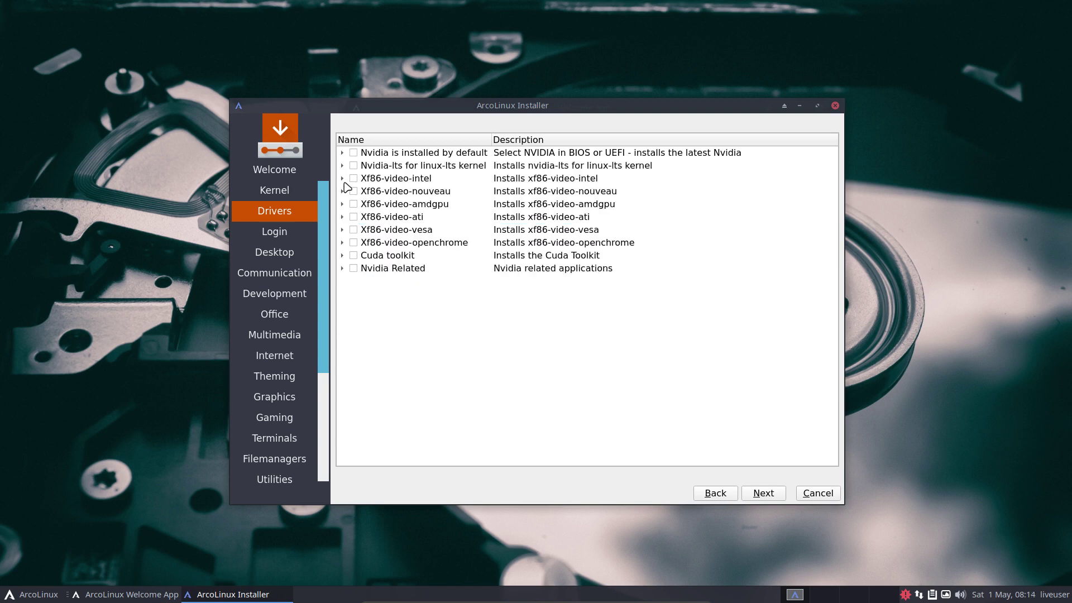
- Inspect the Xf86-video-intel and Xf86-video-openchrome driver entries without ticking them
click(397, 179)
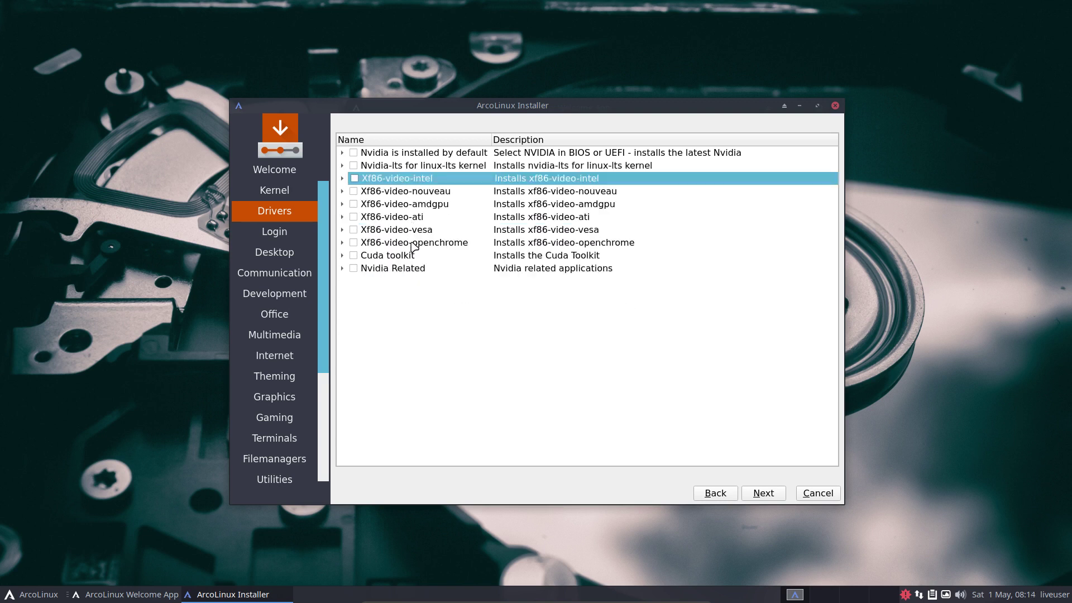
click(412, 243)
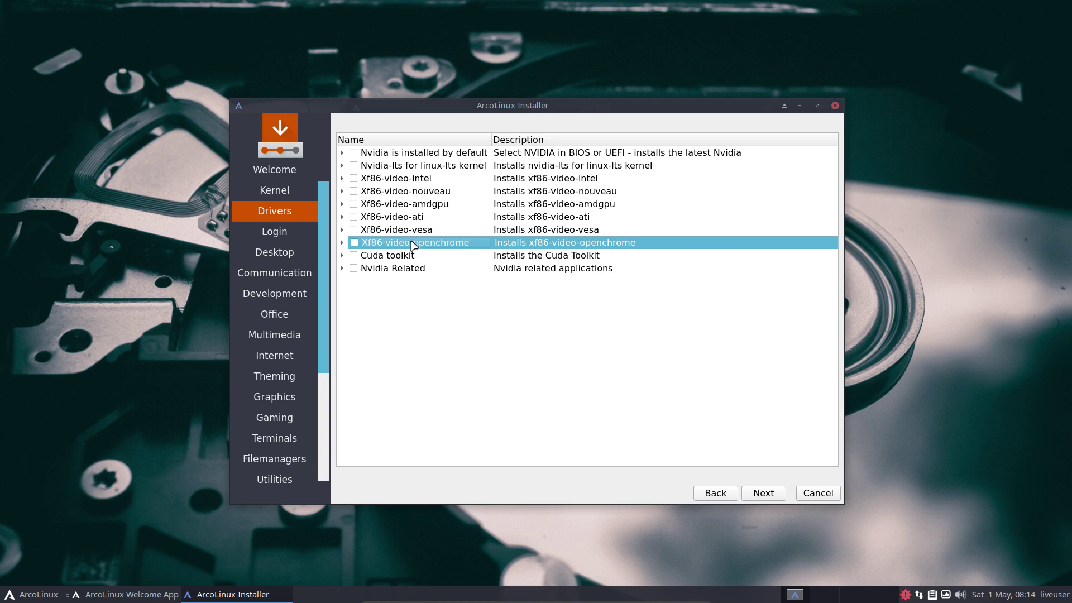
click(342, 243)
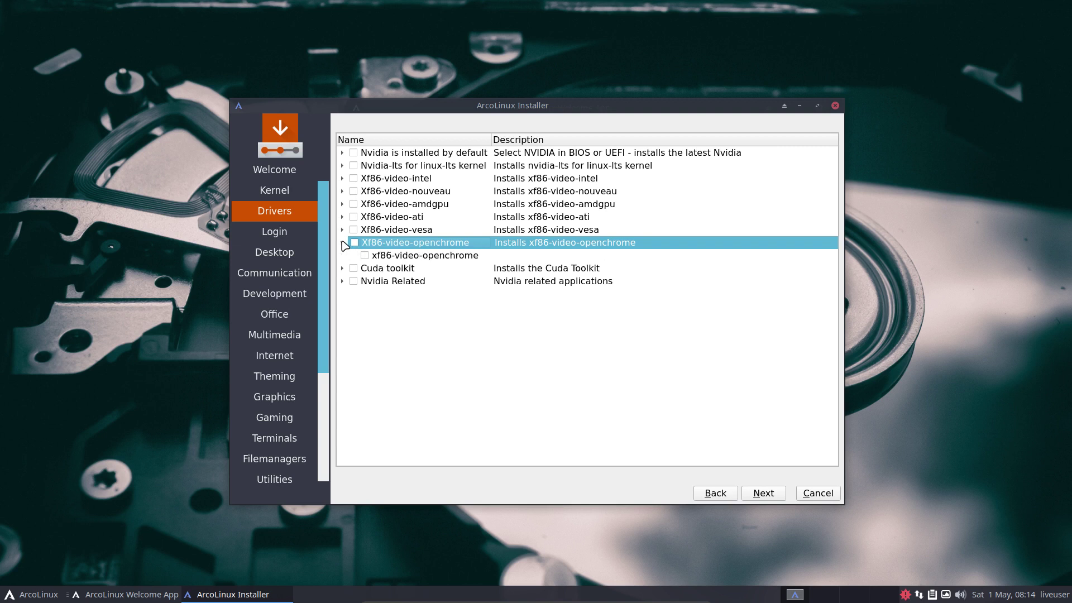
click(343, 243)
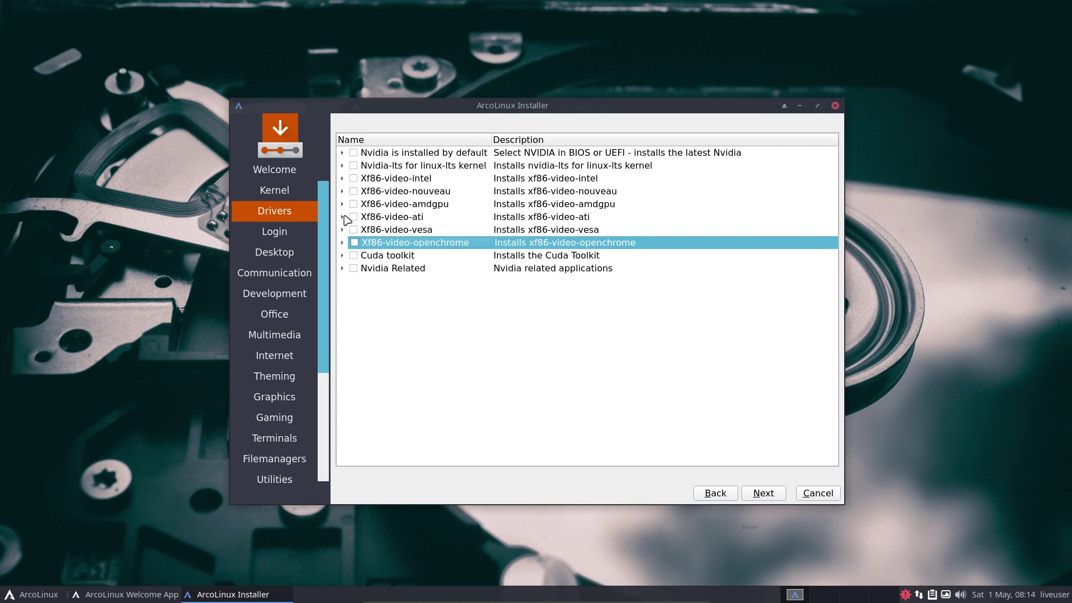
- Tick and untick xf86-video-nouveau, then continue to the Login page
click(343, 191)
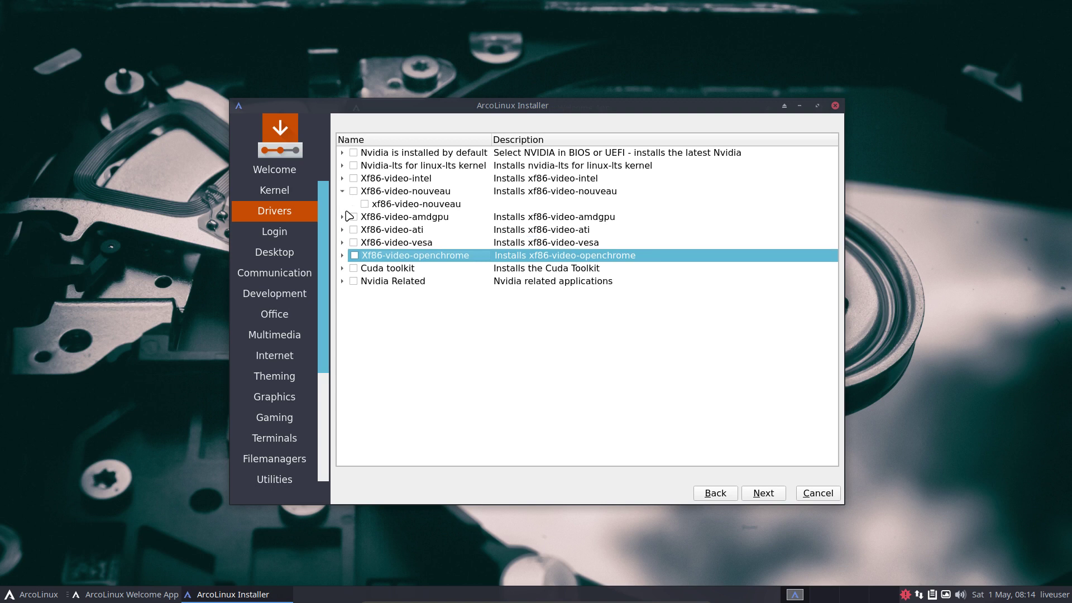
click(445, 205)
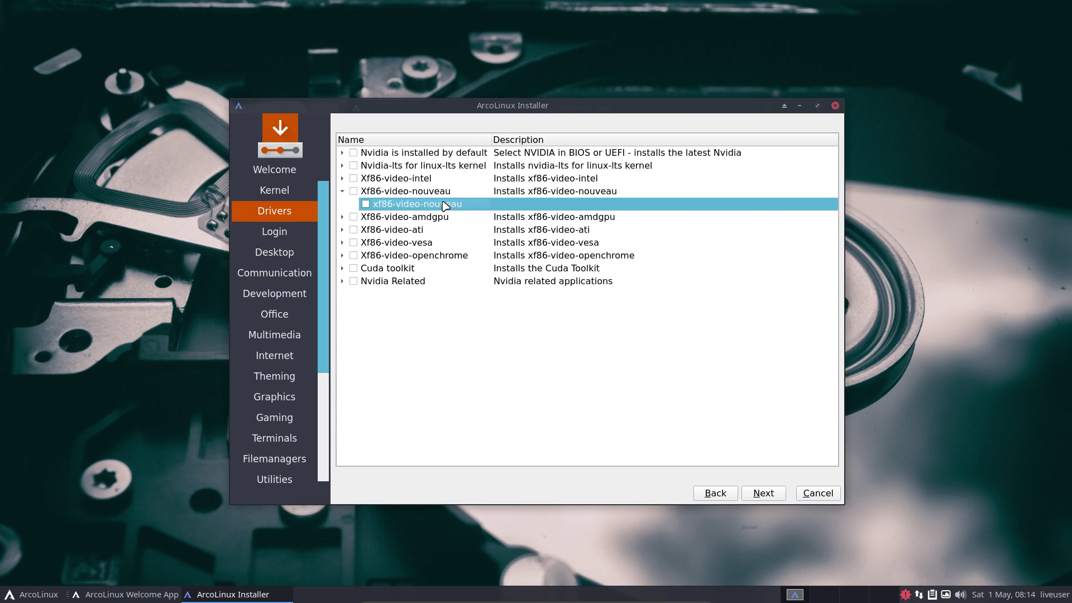
click(365, 203)
click(354, 192)
click(763, 494)
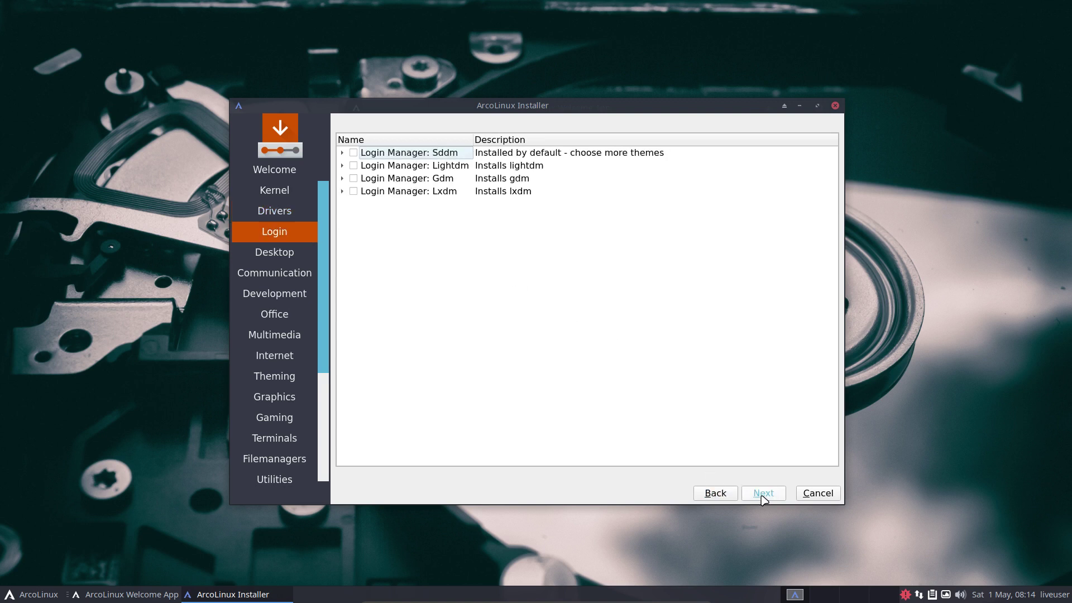
- Review the Sddm themes (chili, redrock, slice, sugar-candy, urbanlifestyle) and collapse Sddm, leaving it unticked
click(40, 595)
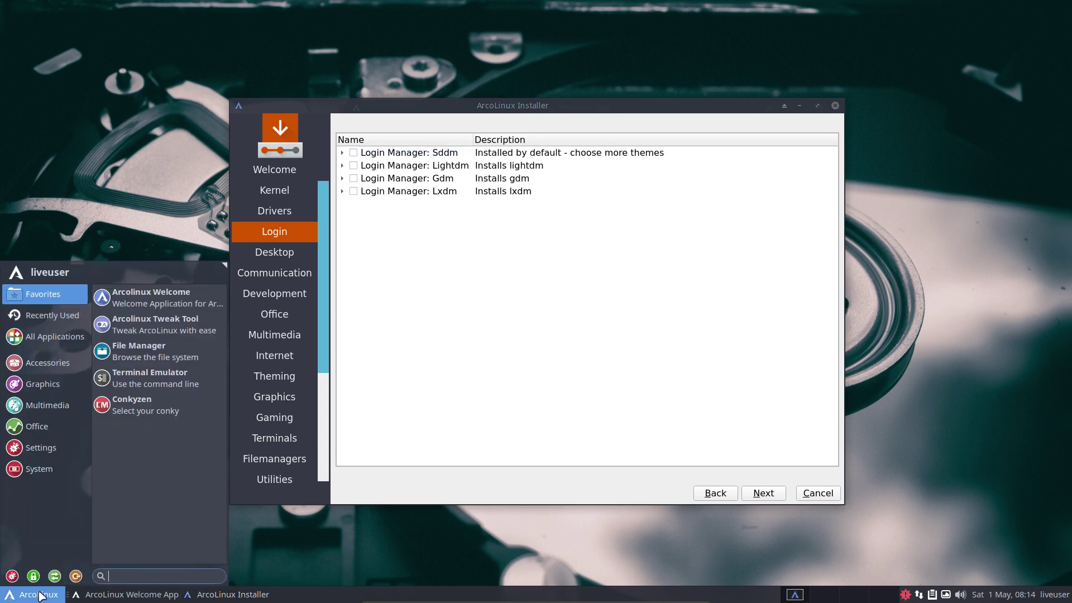
click(108, 192)
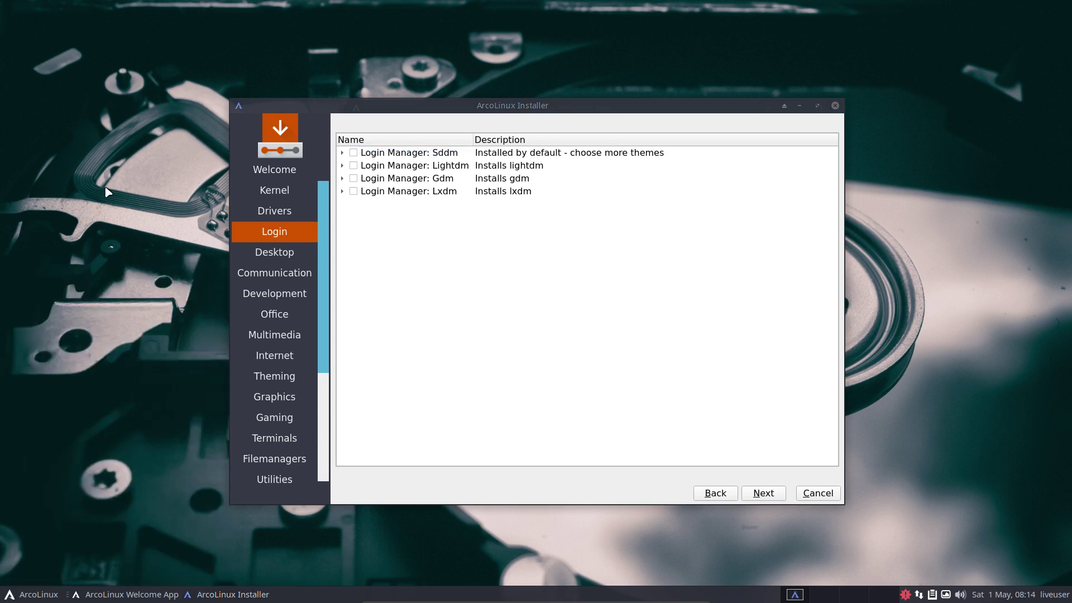
click(342, 152)
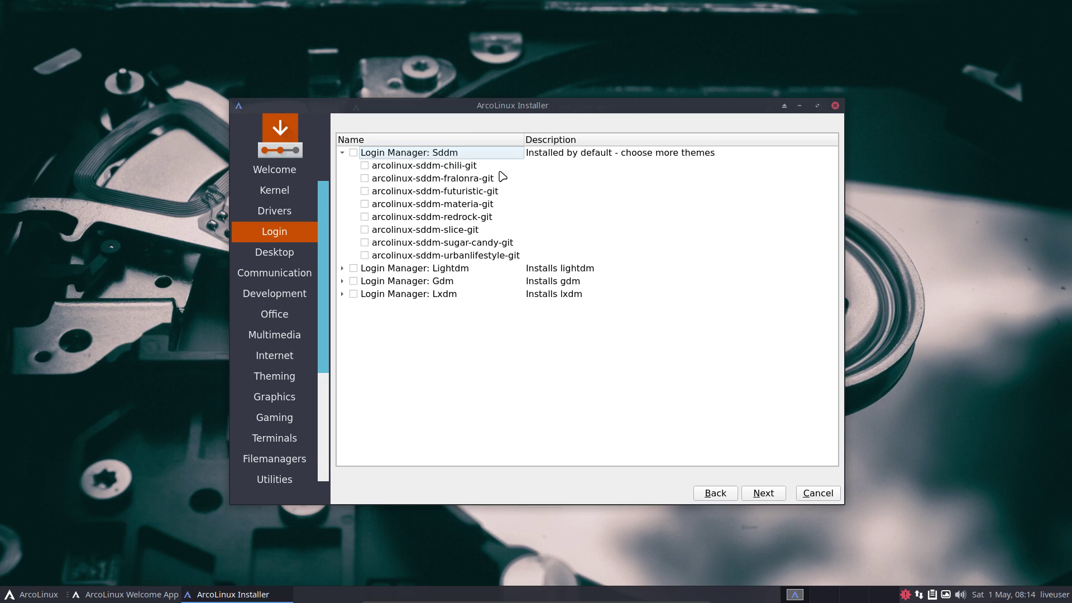
click(465, 167)
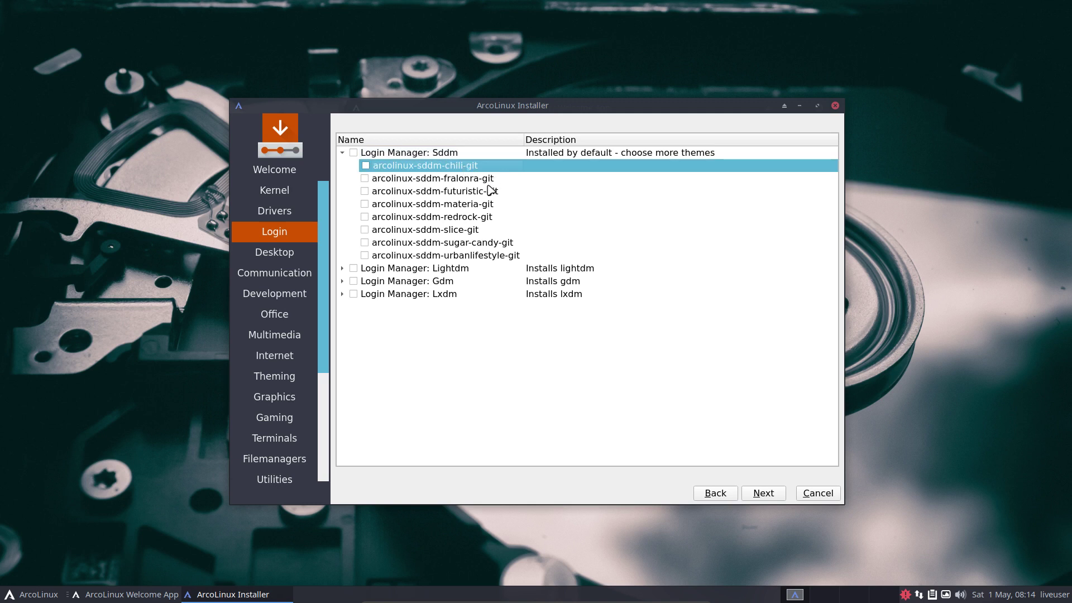
click(484, 216)
click(482, 231)
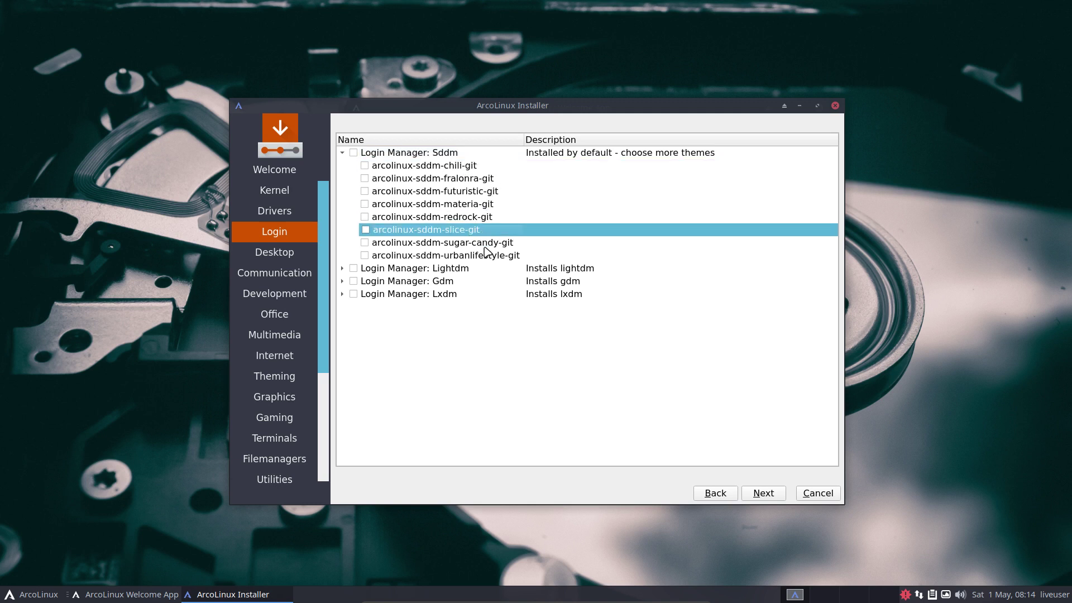
click(484, 245)
click(501, 255)
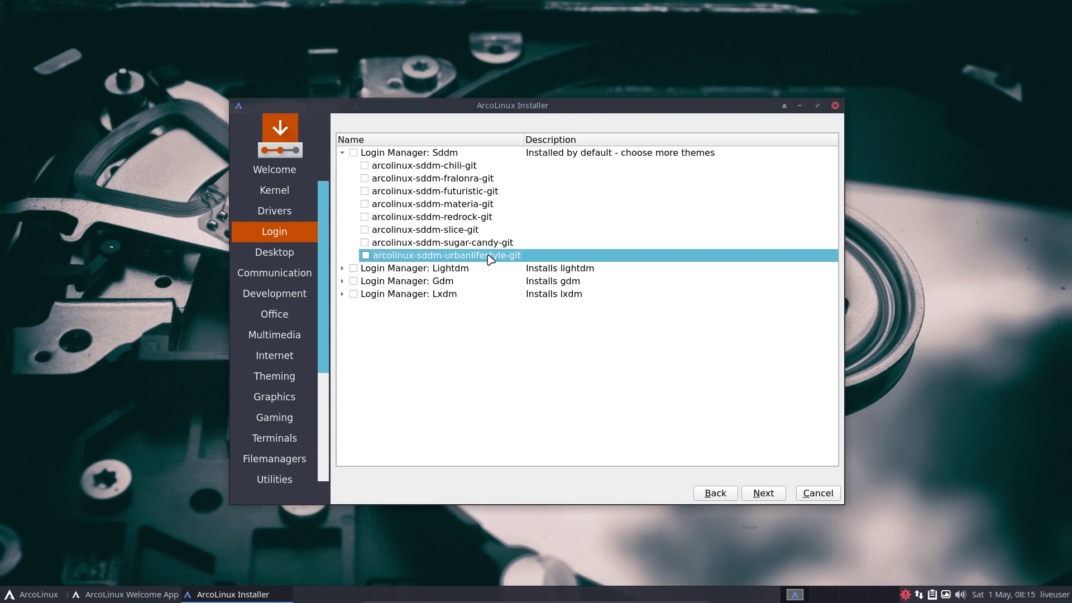
click(342, 152)
click(427, 166)
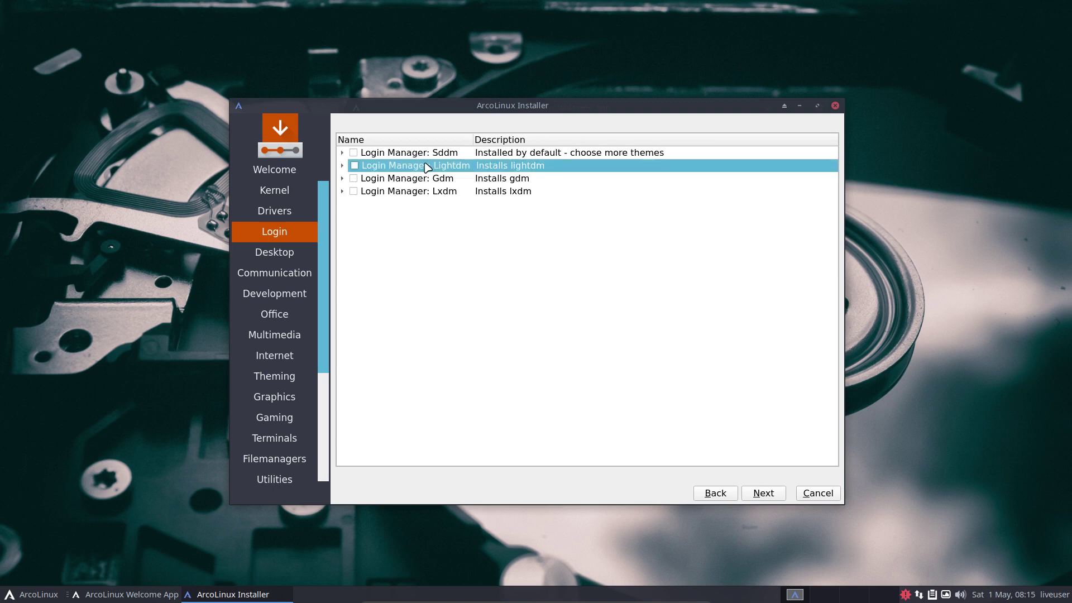
- Review the lightdm, lightdm-gtk-greeter and greeter-settings packages, leave Lightdm unticked, and continue
click(342, 166)
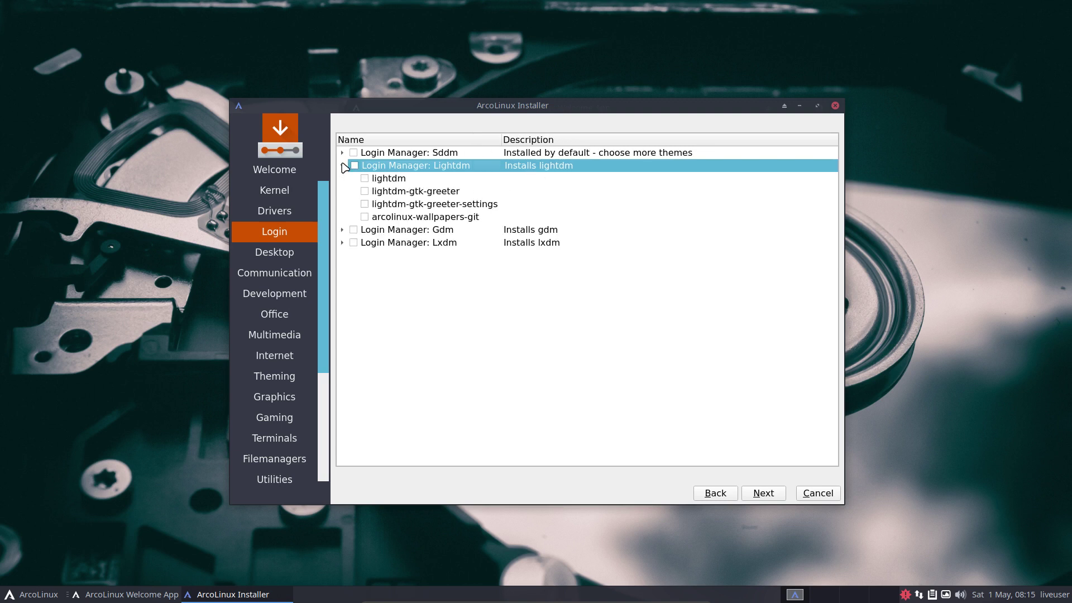
click(389, 180)
click(407, 191)
click(430, 206)
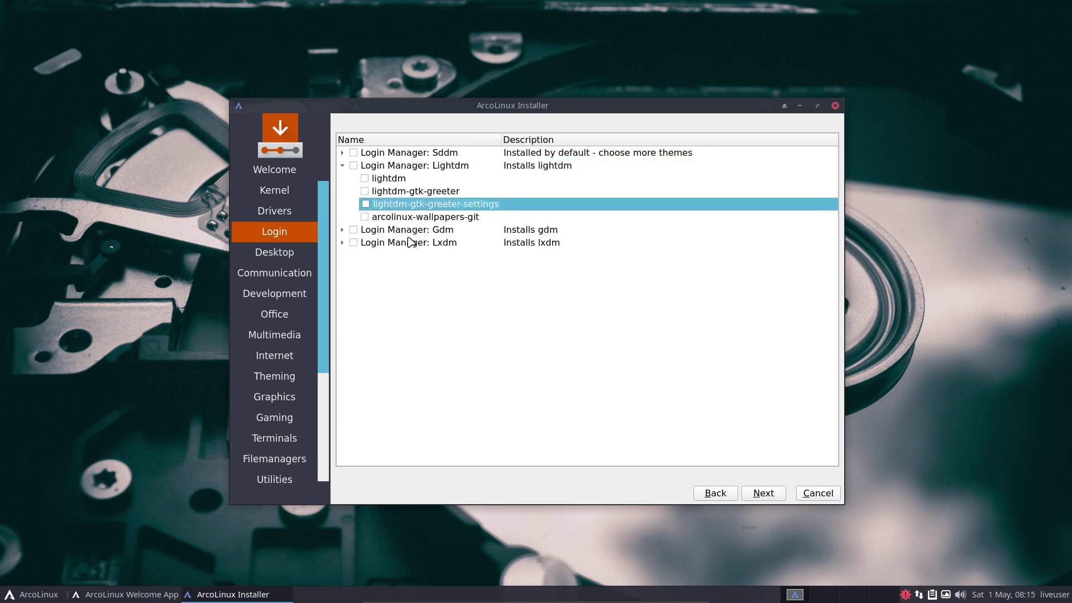
click(343, 165)
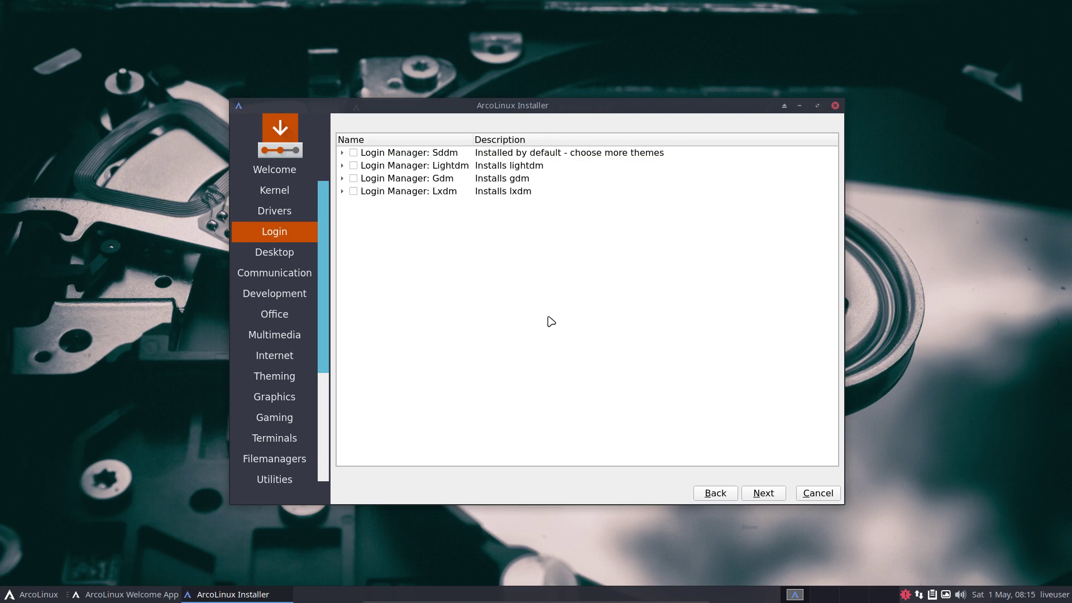
click(776, 496)
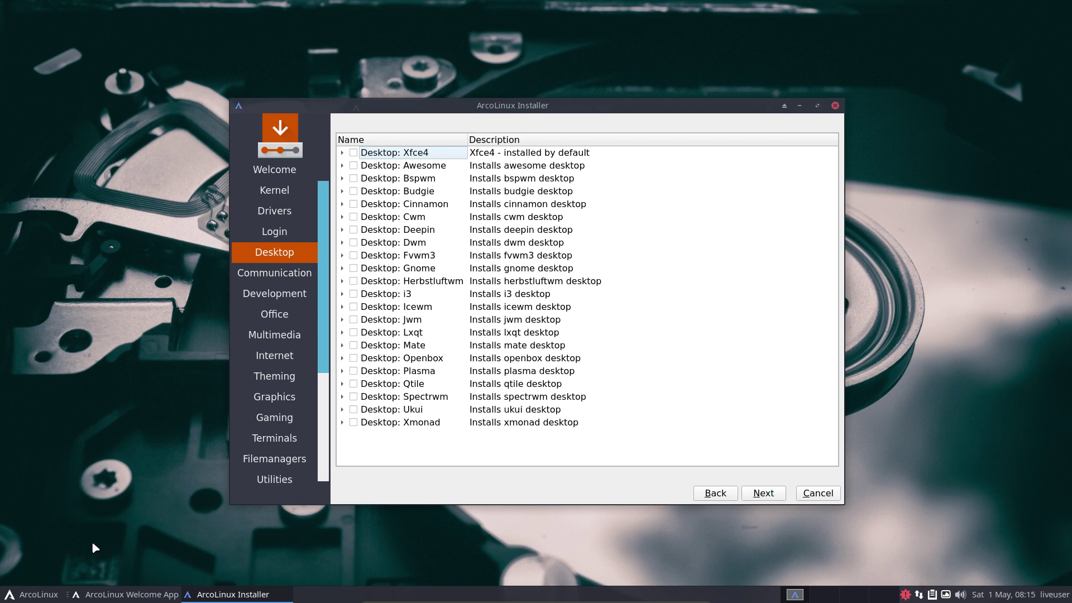
- Tick the Cwm desktop for installation and expand its package list
click(46, 596)
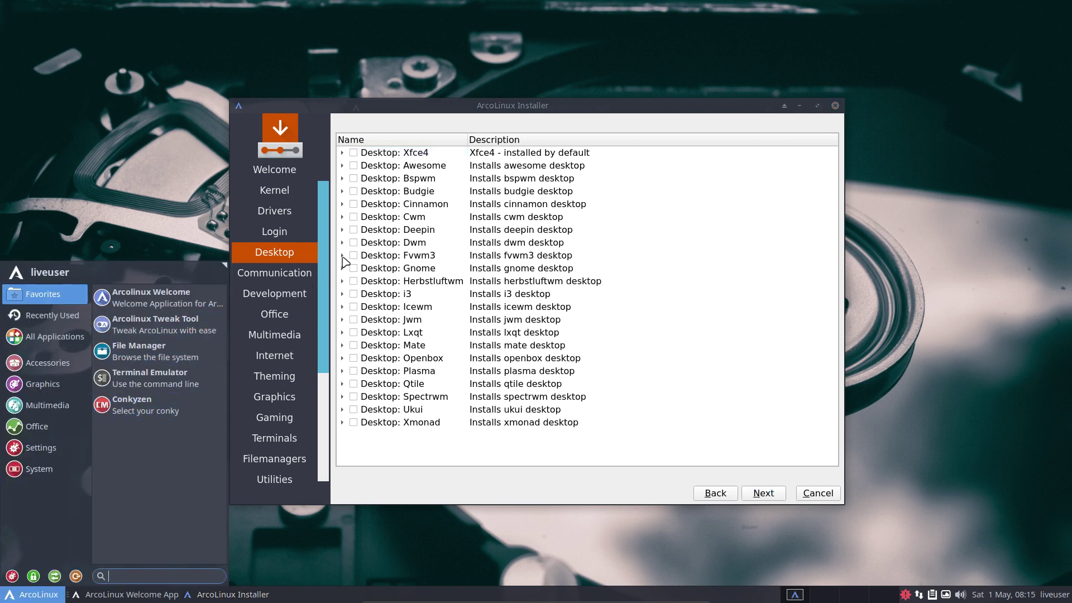
click(355, 219)
click(354, 218)
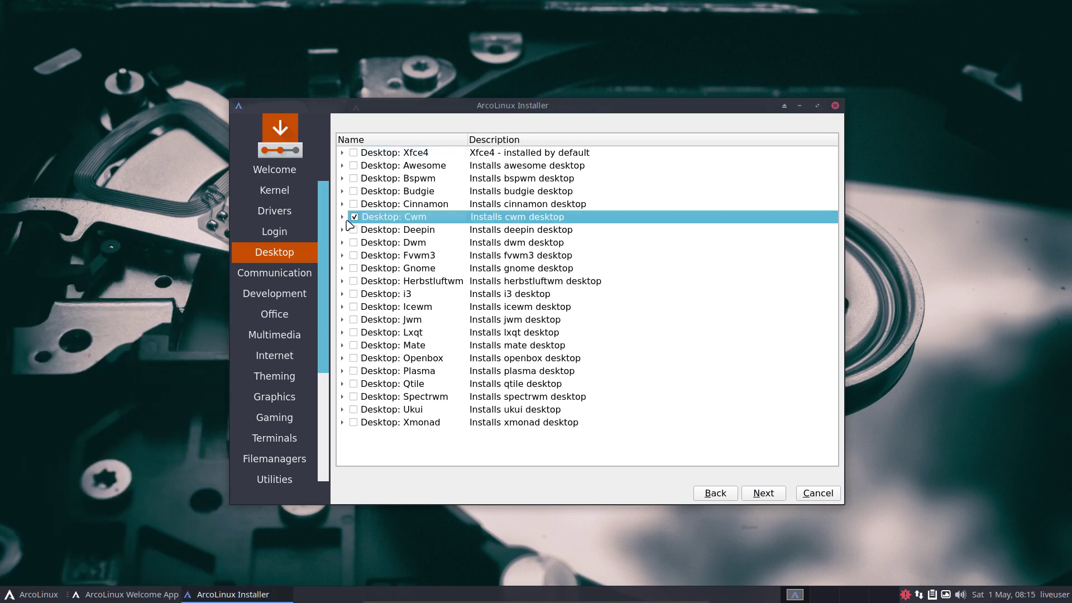
click(342, 218)
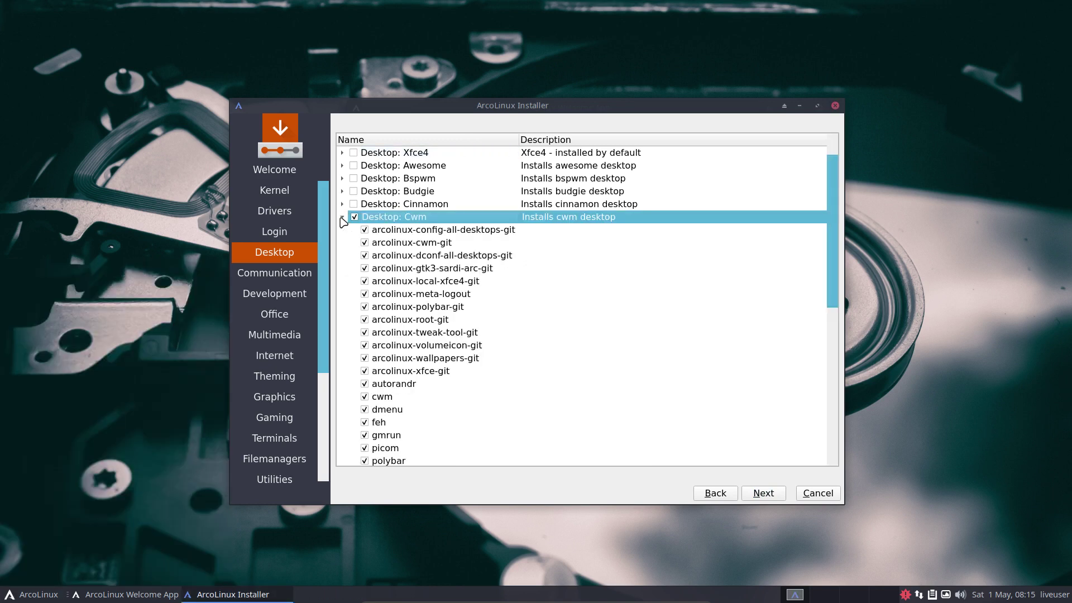
scroll(409, 410, down, 2)
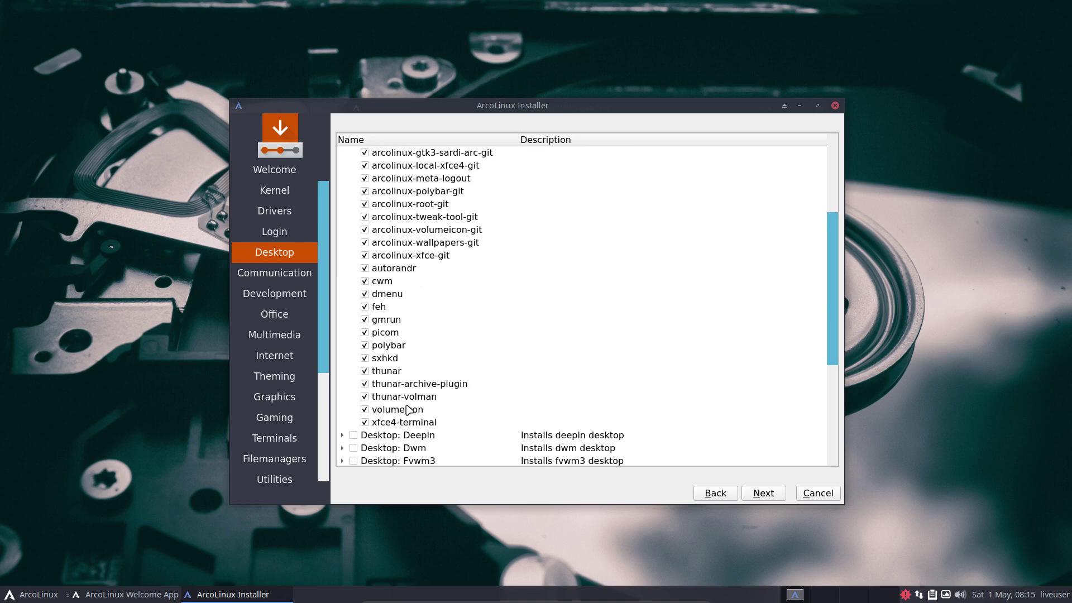
- Untick and re-tick thunar-archive-plugin and thunar-volman, keeping Cwm's full package set
click(364, 384)
click(365, 396)
click(365, 396)
click(365, 384)
scroll(469, 388, up, 3)
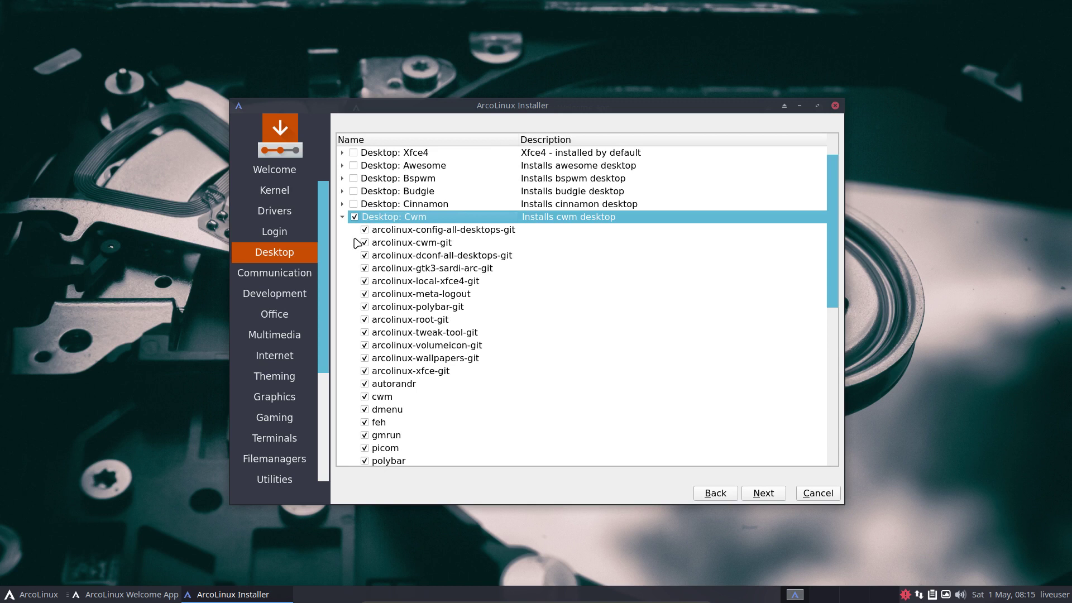
- Collapse Cwm, briefly view Dwm's packages, and continue past the desktop choices
click(343, 217)
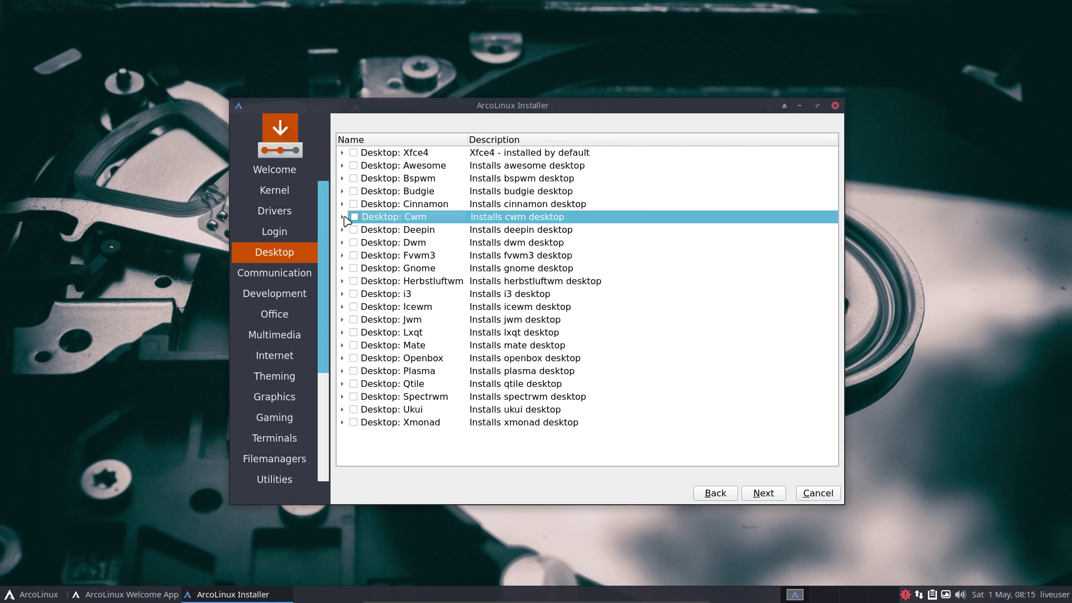
click(343, 242)
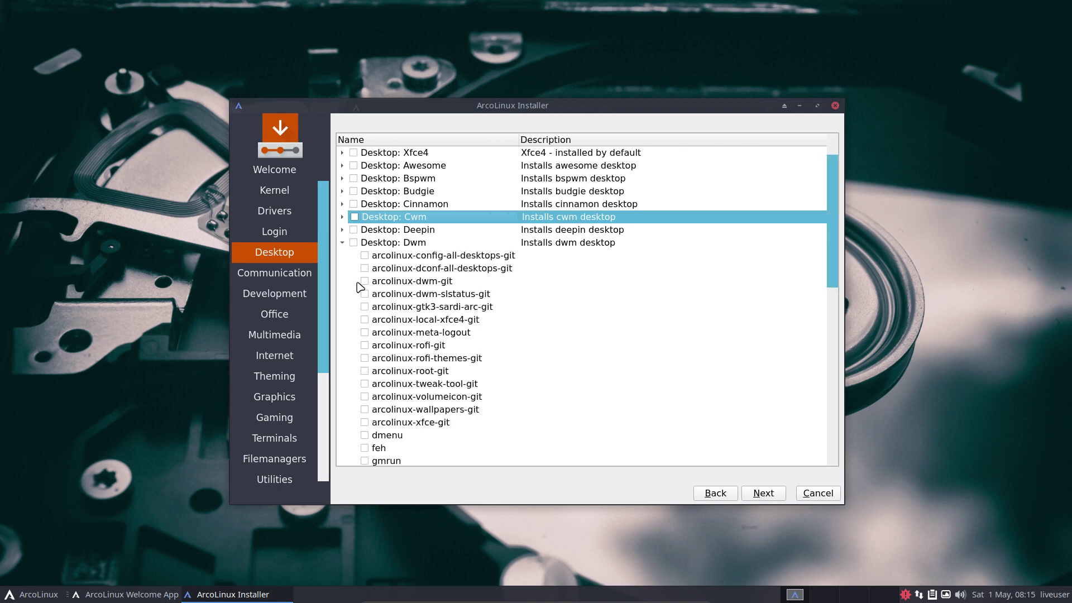
click(342, 242)
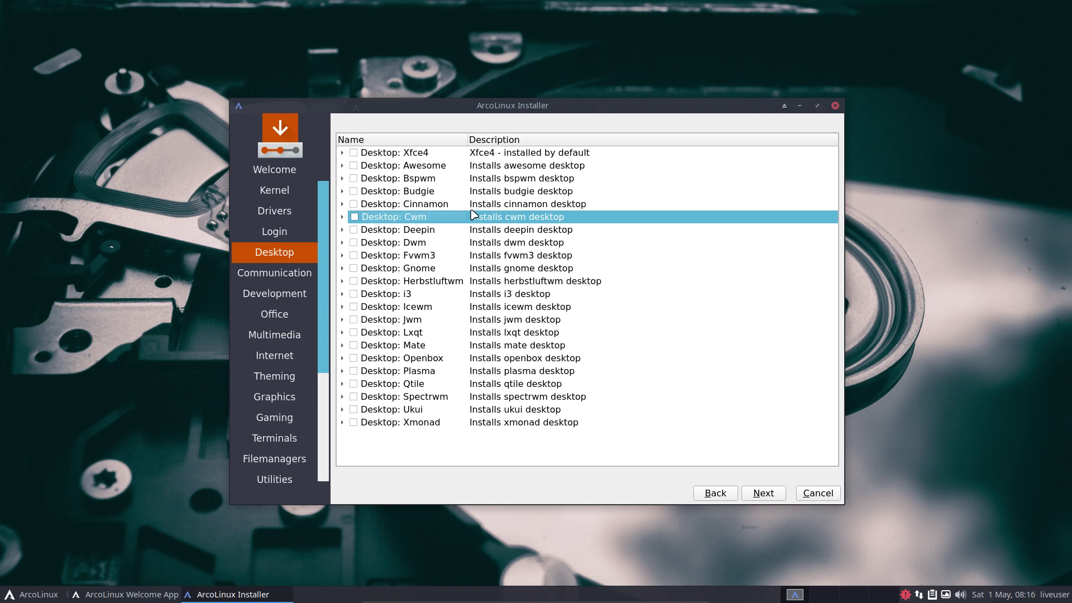
click(765, 494)
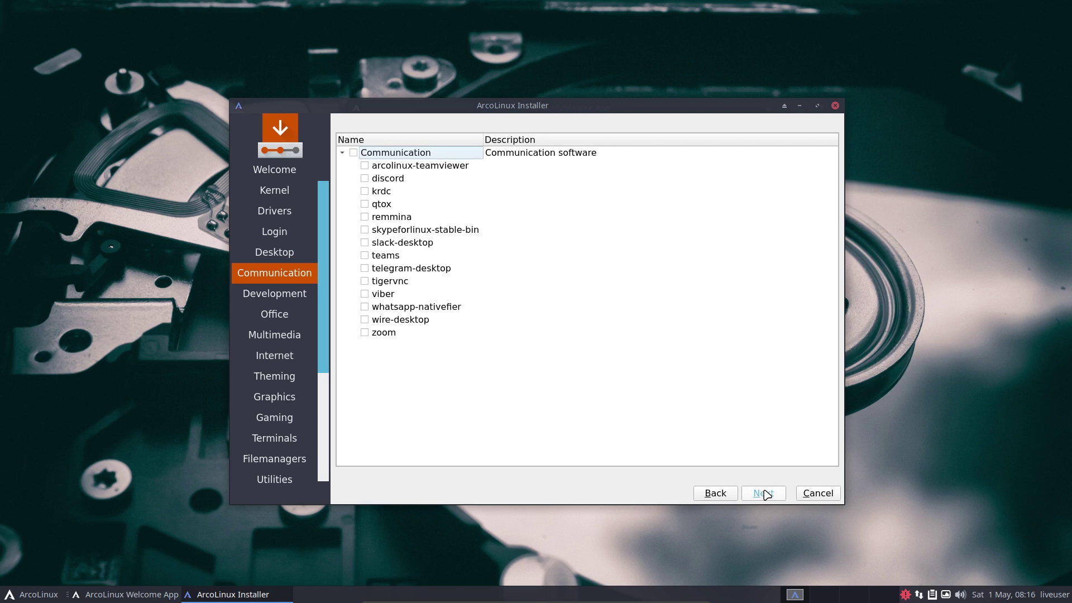
- Skip every software category from Communication through ArcoLinux Dev, selecting nothing, to the location page
click(764, 494)
click(764, 493)
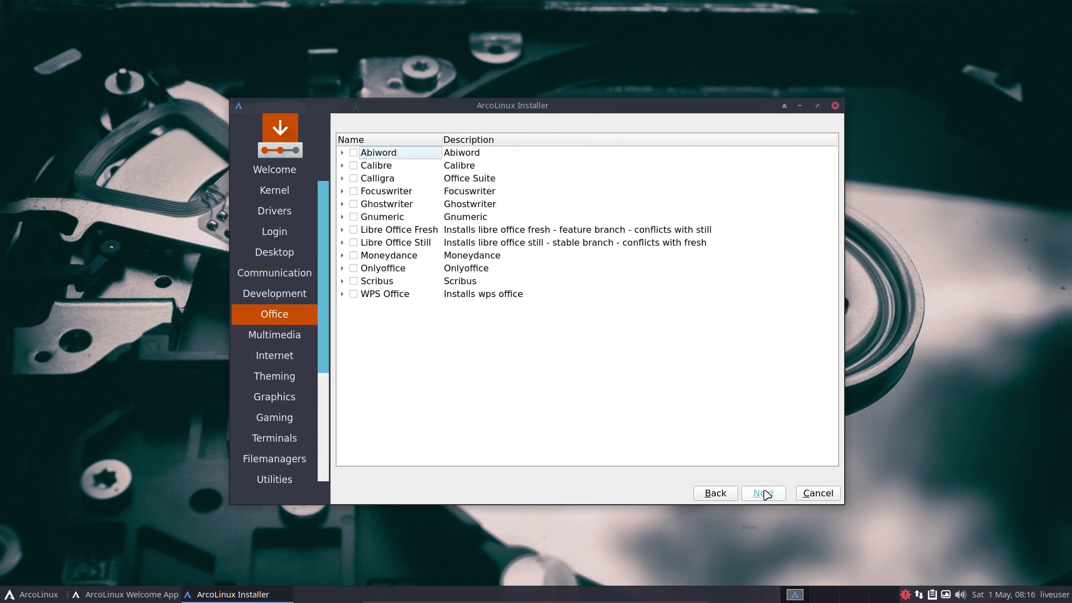
click(764, 494)
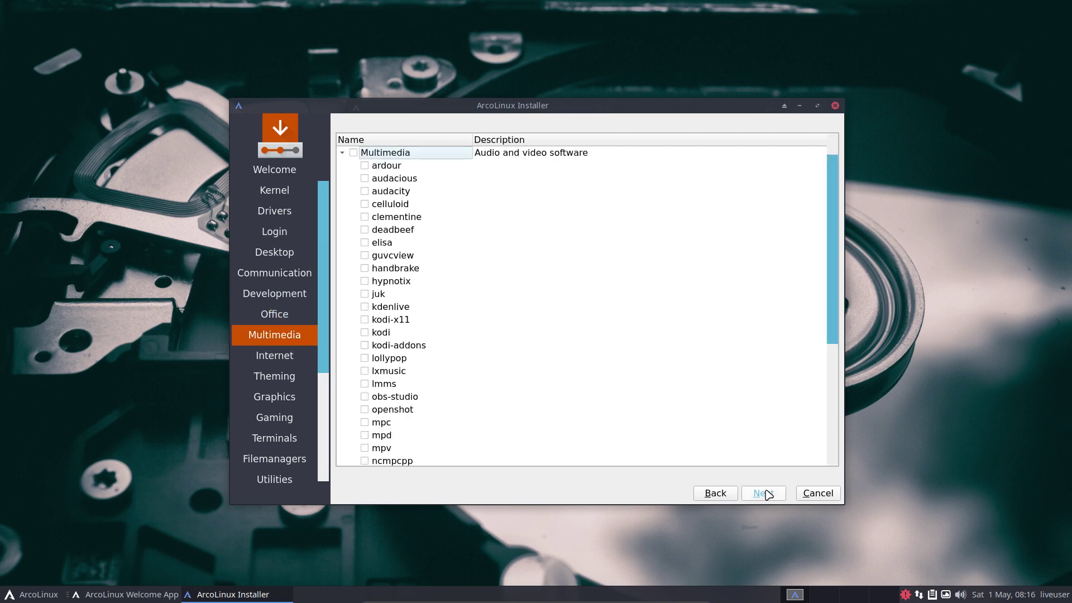
click(766, 493)
click(766, 493)
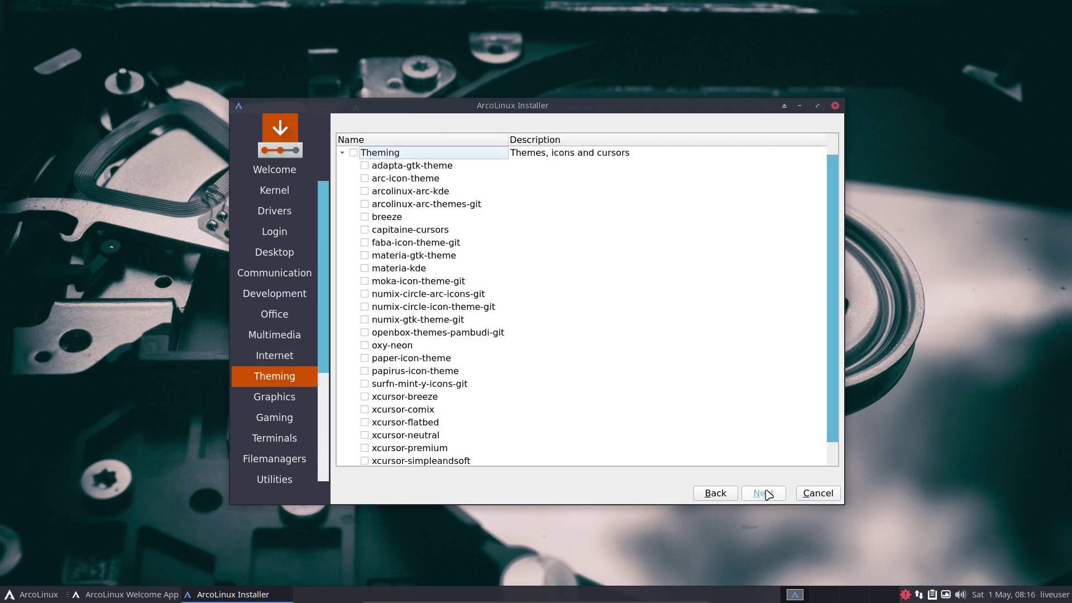
click(766, 493)
click(767, 493)
click(766, 494)
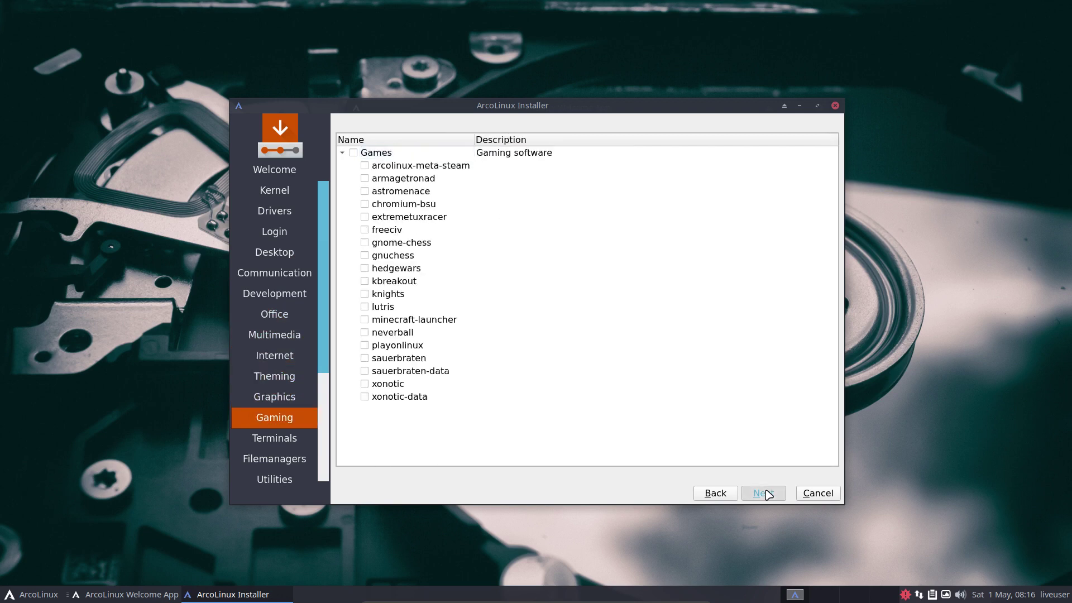
click(766, 493)
click(766, 493)
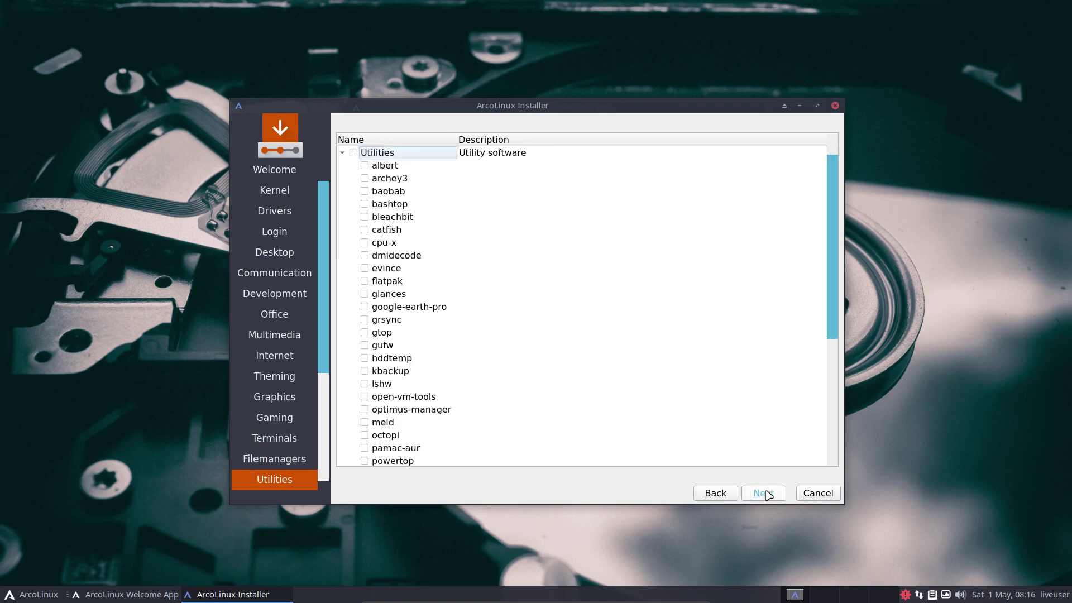
click(767, 494)
click(766, 493)
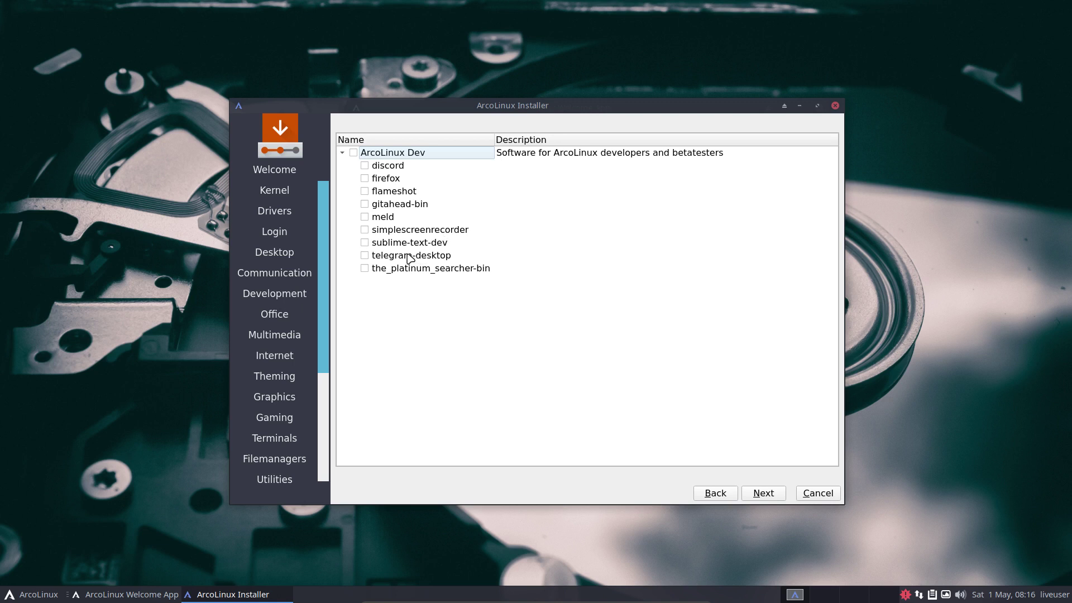
click(763, 493)
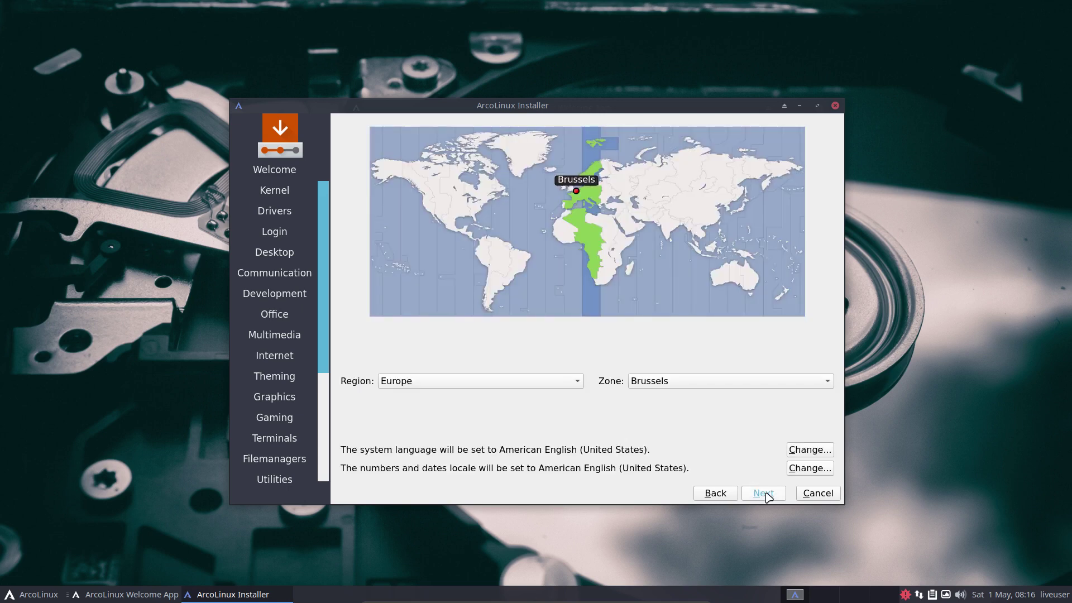
- Choose the Belgian keyboard layout
click(767, 494)
scroll(419, 411, up, 3)
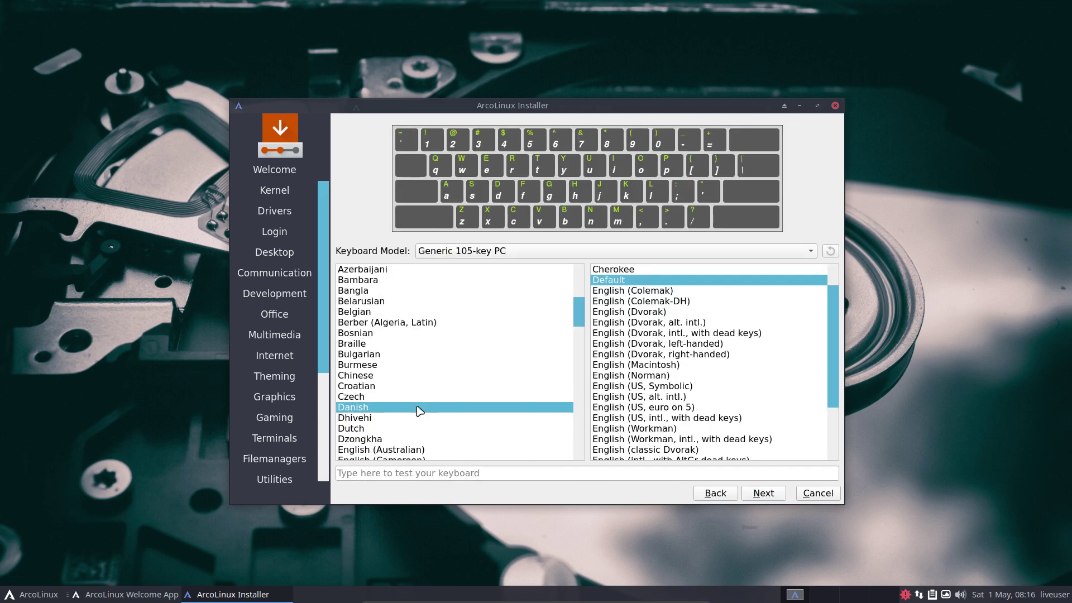
click(393, 343)
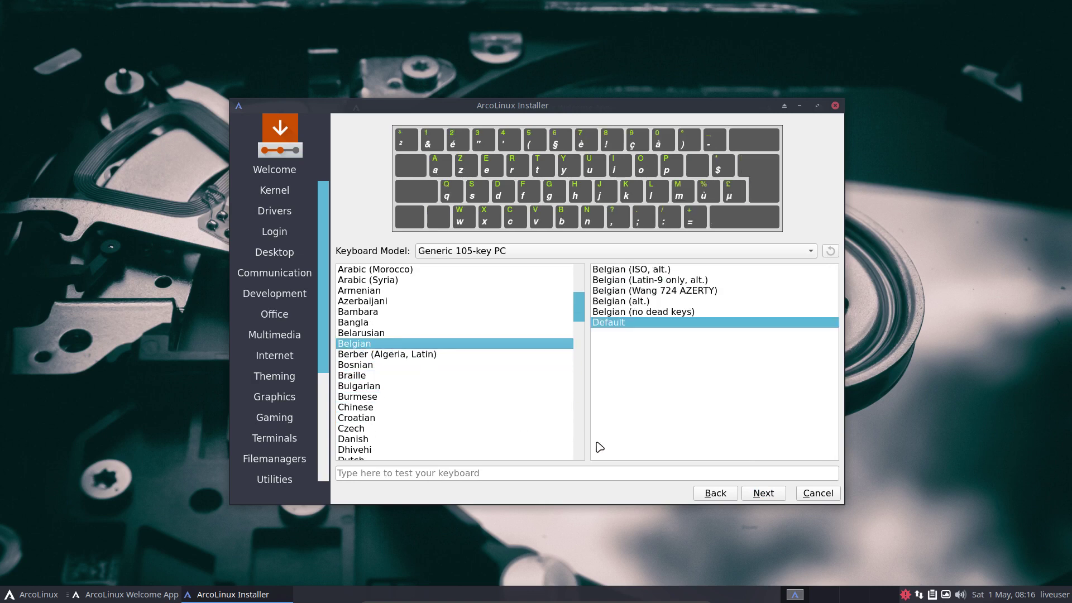
click(764, 494)
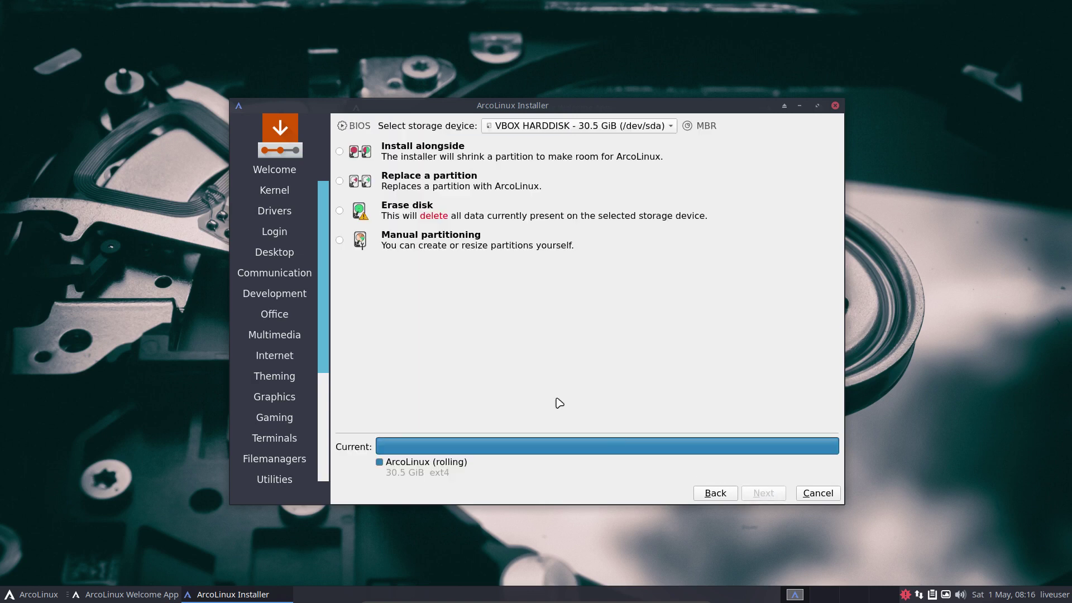
- Select Erase disk and, after trying the other swap options, set Swap to file
click(347, 211)
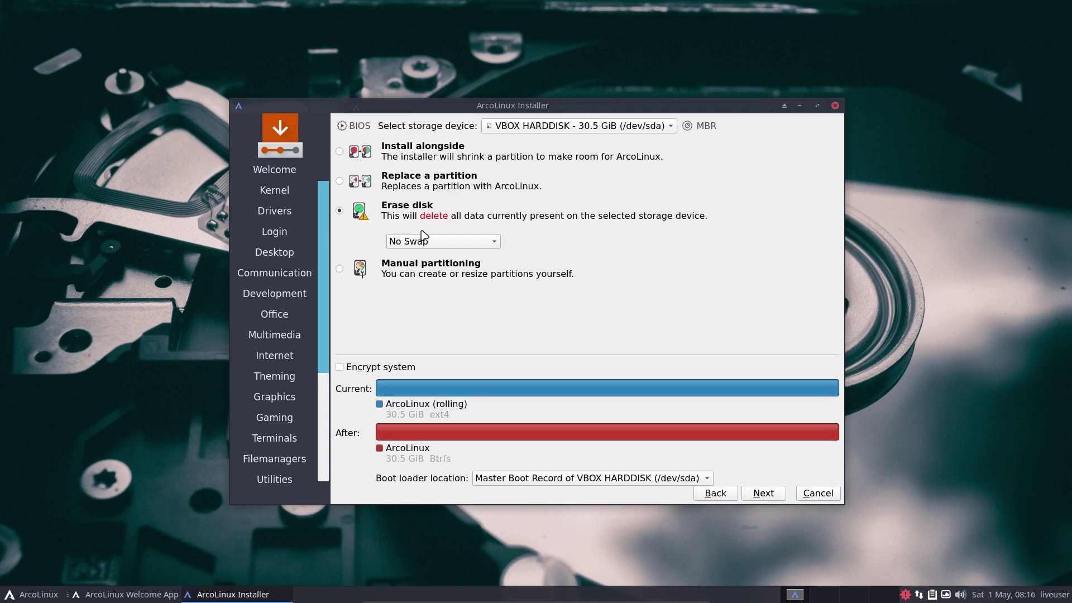
click(437, 242)
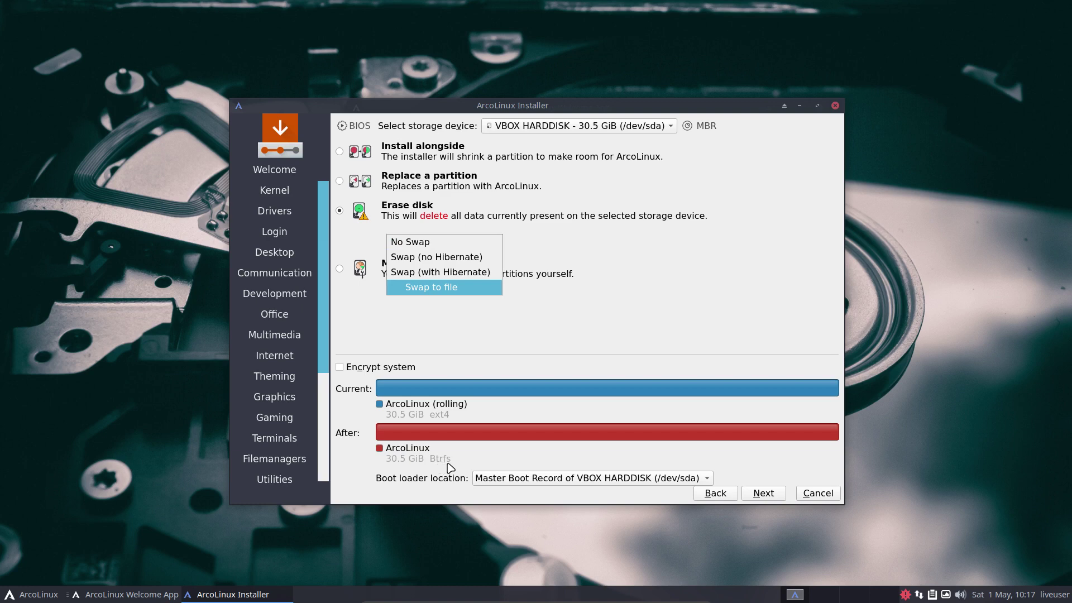
click(462, 316)
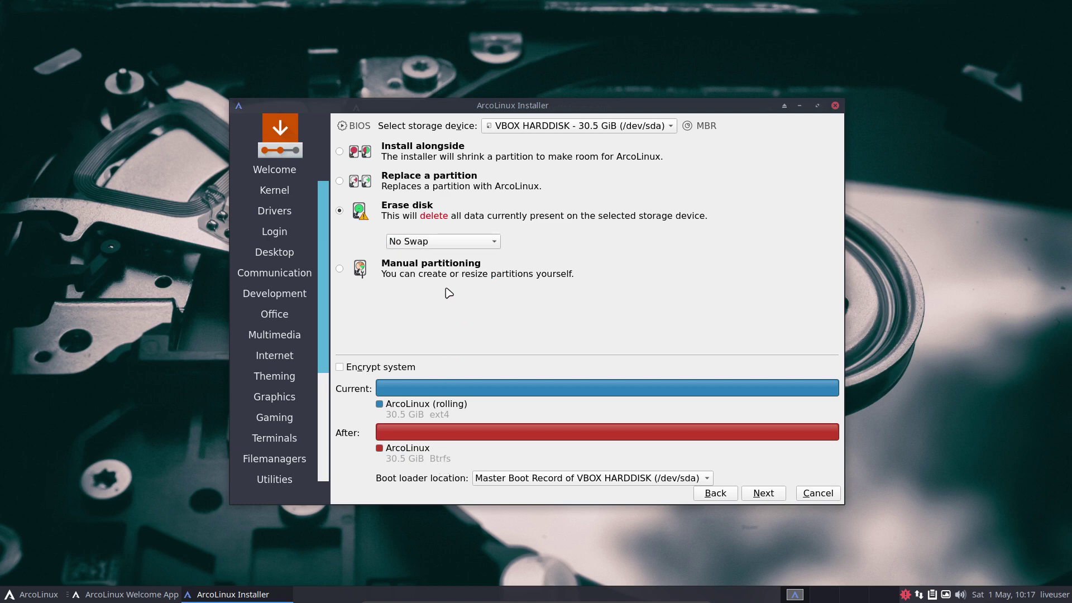
click(437, 246)
click(450, 257)
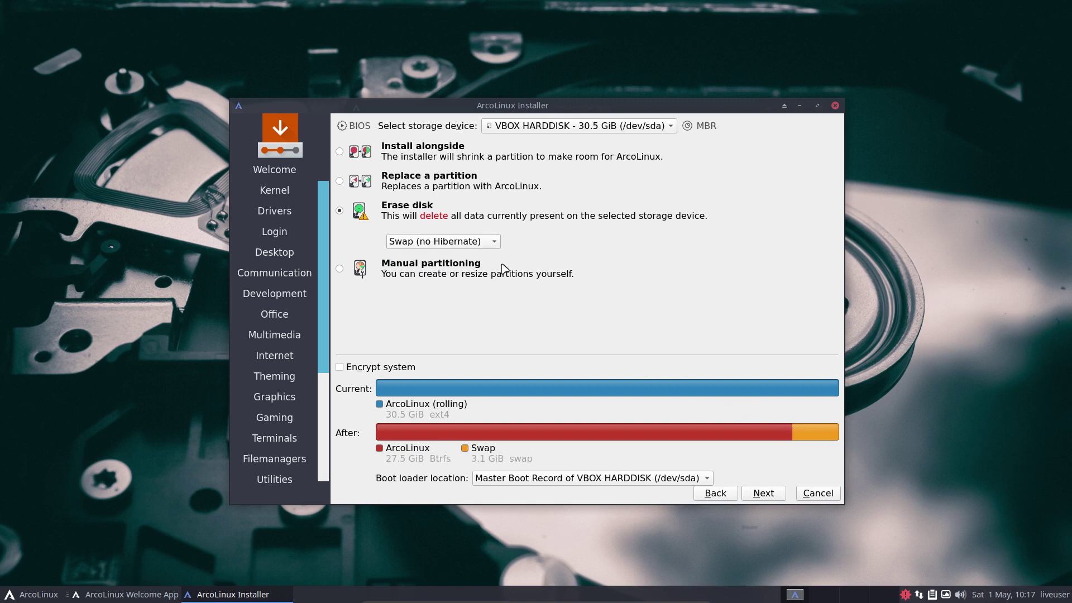
click(472, 245)
click(468, 263)
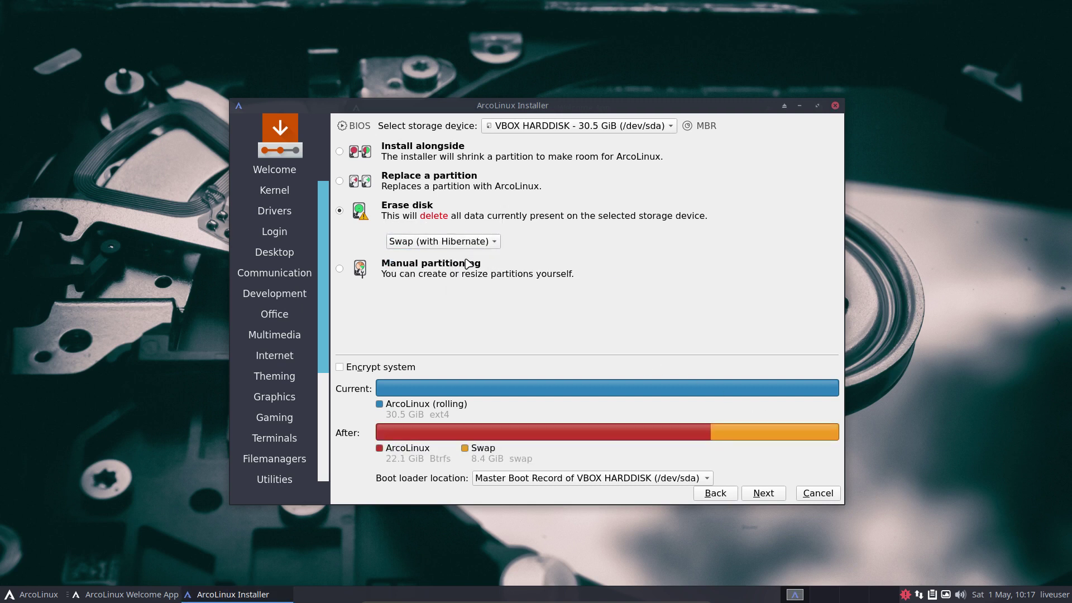
click(464, 243)
click(461, 261)
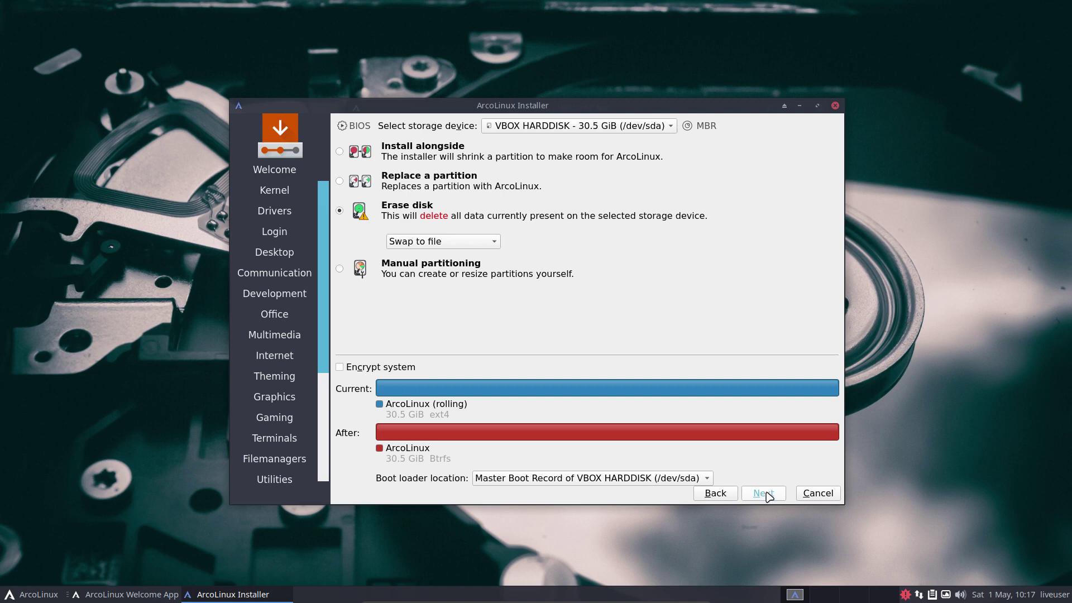
- Enter the user's full name, login name and password for the new account
click(765, 494)
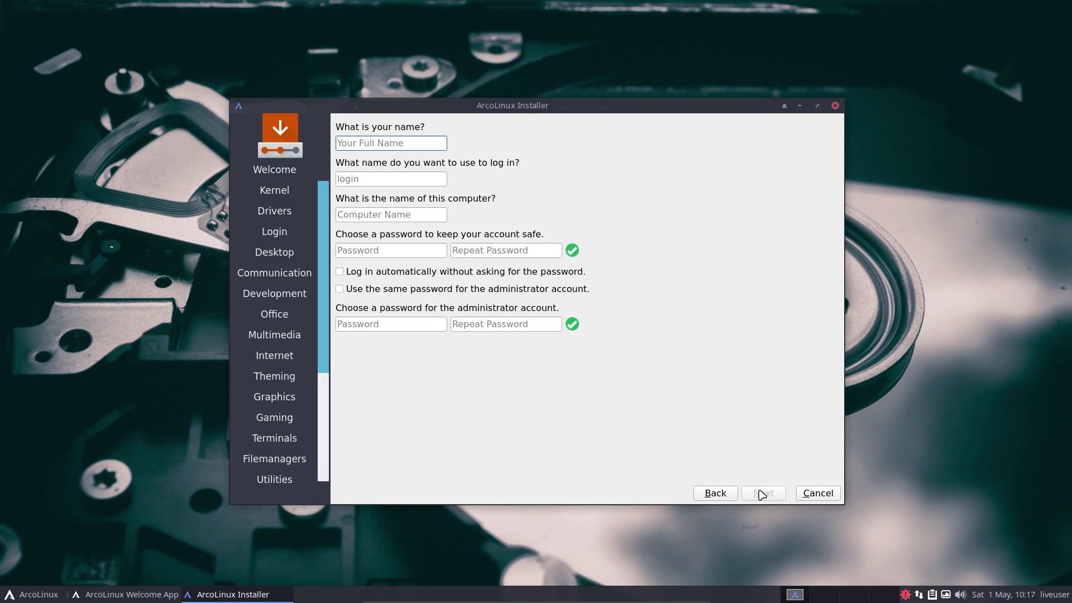
key(Tab)
key(Tab)
key(Tab)
key(Tab)
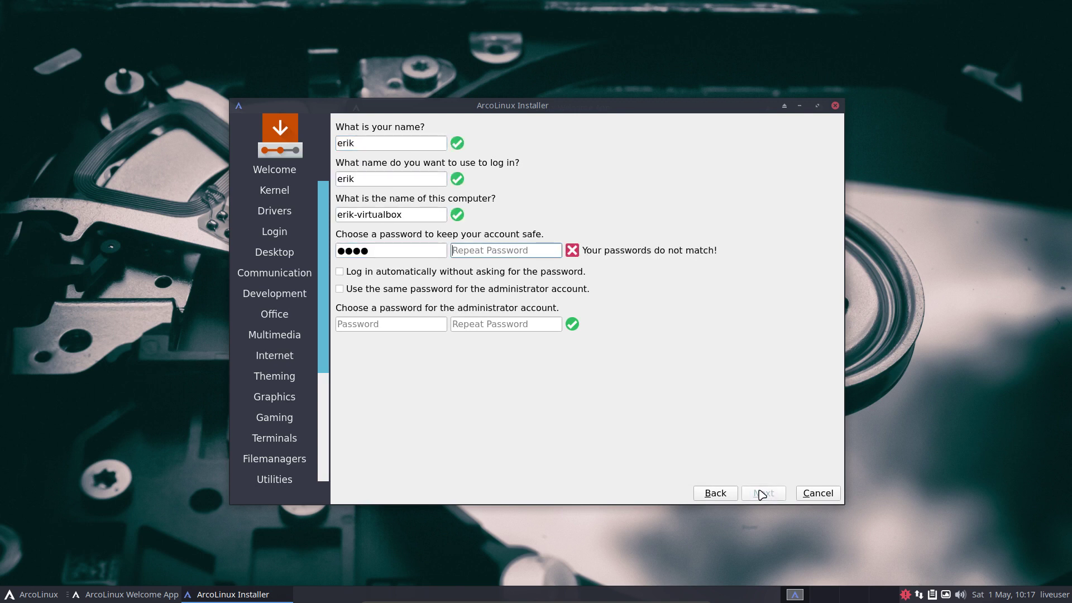
key(Tab)
- Enable automatic login, reuse the password for the administrator, and start the installation
key(space)
key(Tab)
key(space)
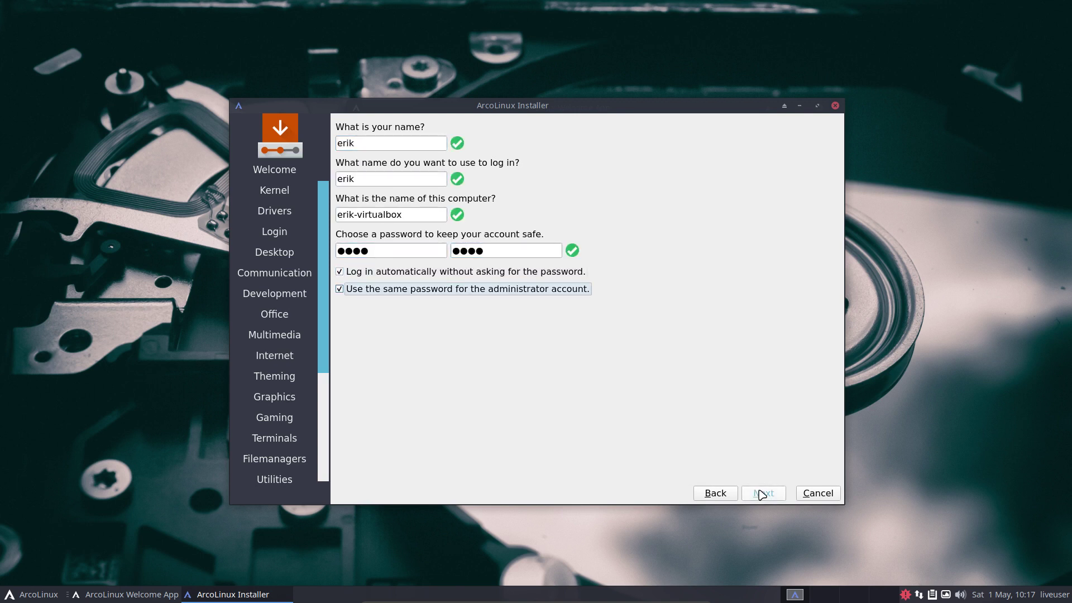
click(400, 289)
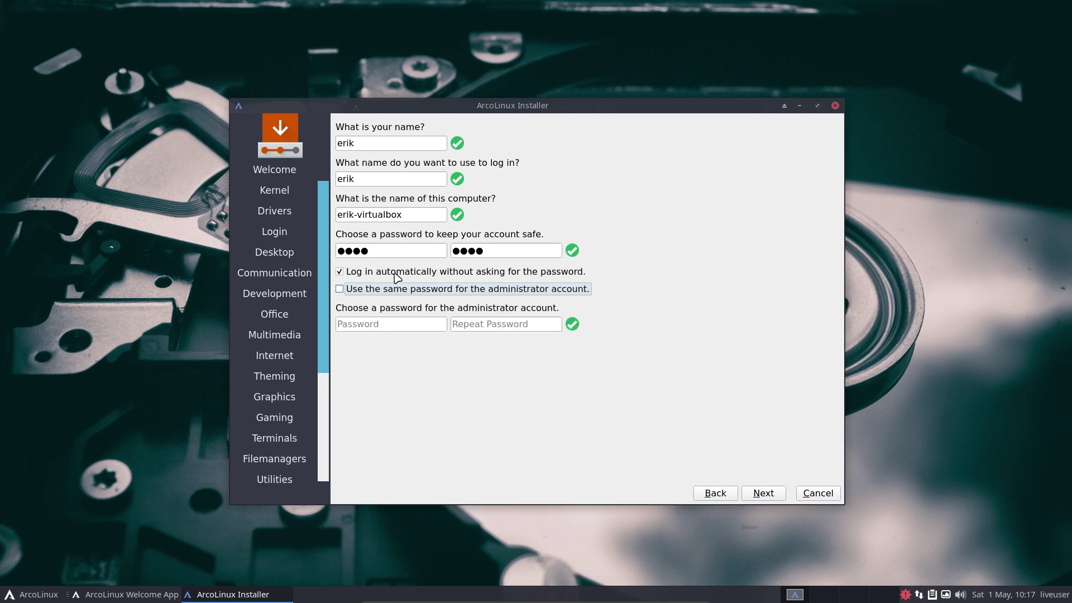
click(340, 289)
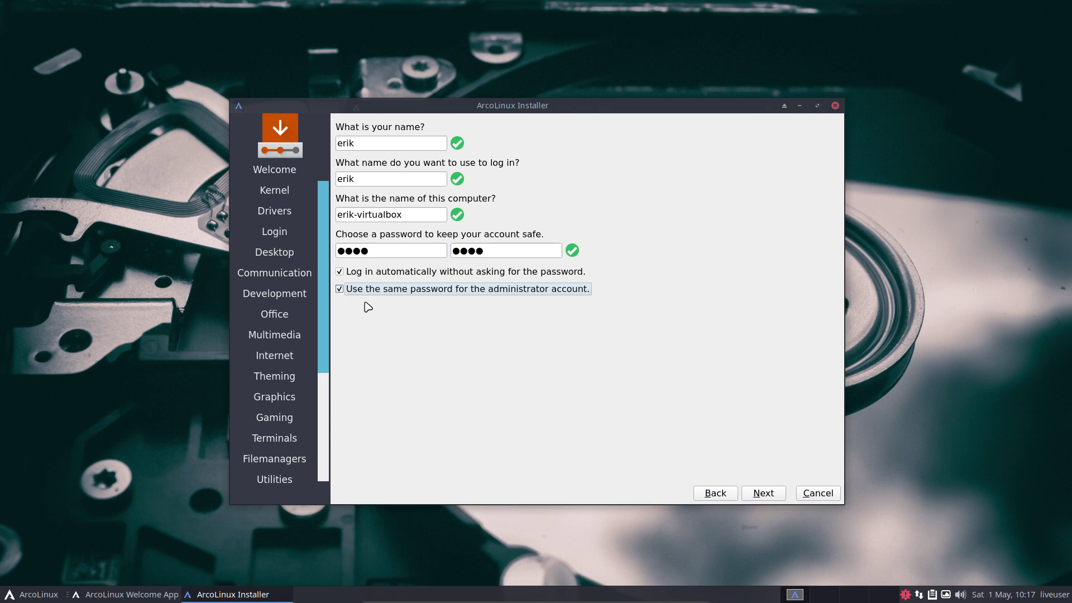
click(764, 493)
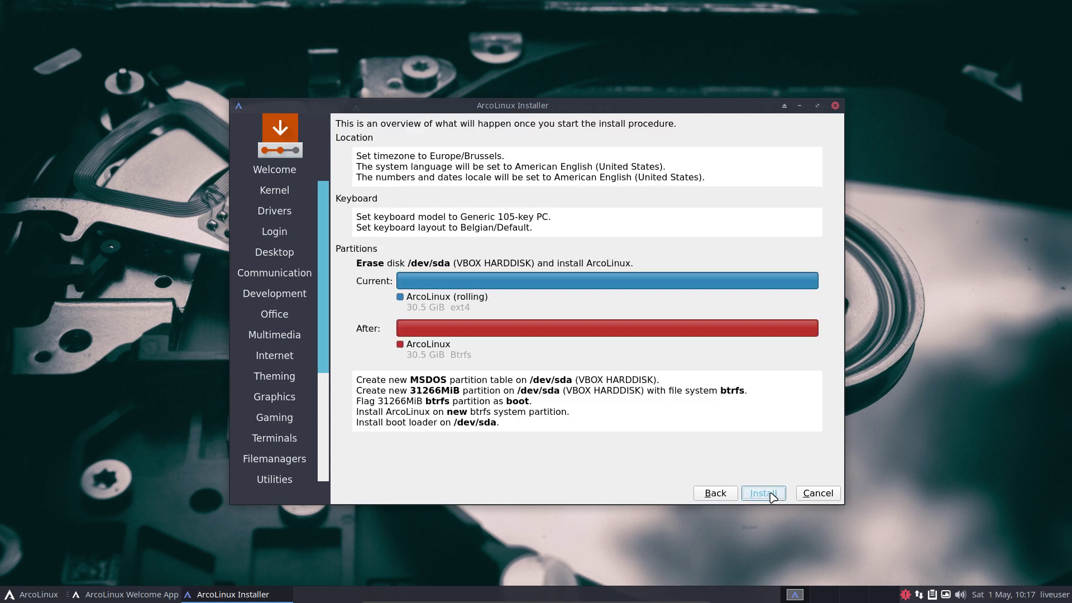
click(770, 495)
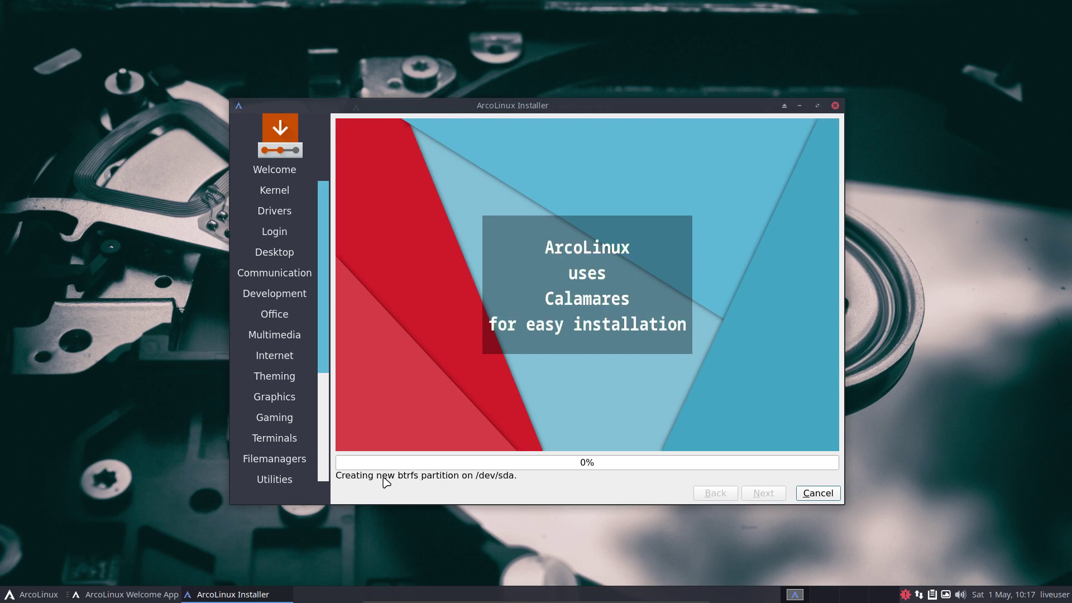
- Browse the Office, Multimedia, Graphics, Accessories and Settings menu categories during installation
click(31, 597)
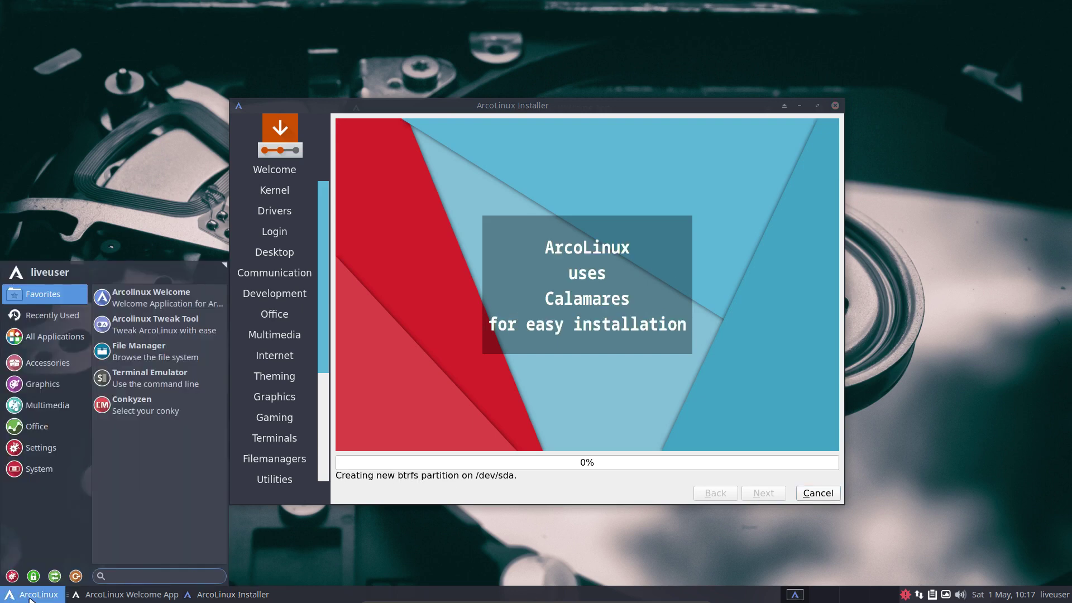
click(36, 427)
click(36, 403)
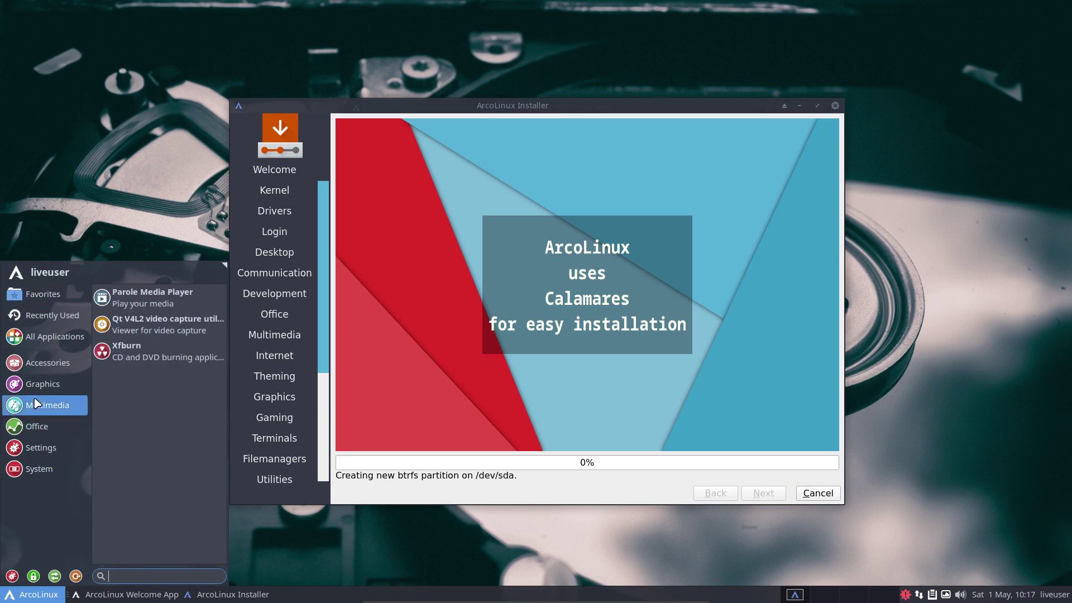
click(38, 382)
click(43, 370)
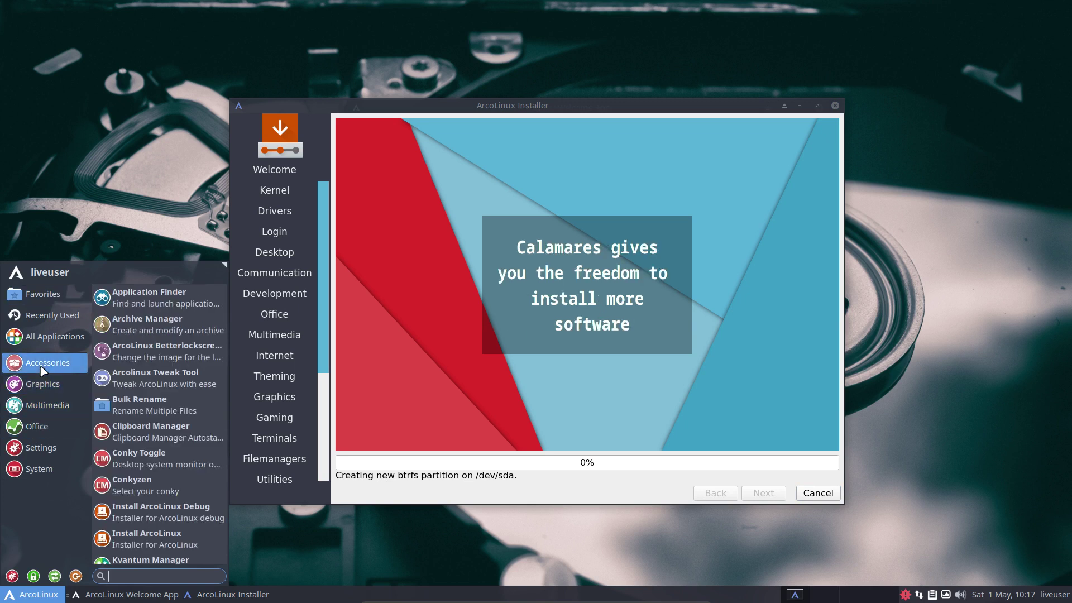
click(43, 384)
click(49, 407)
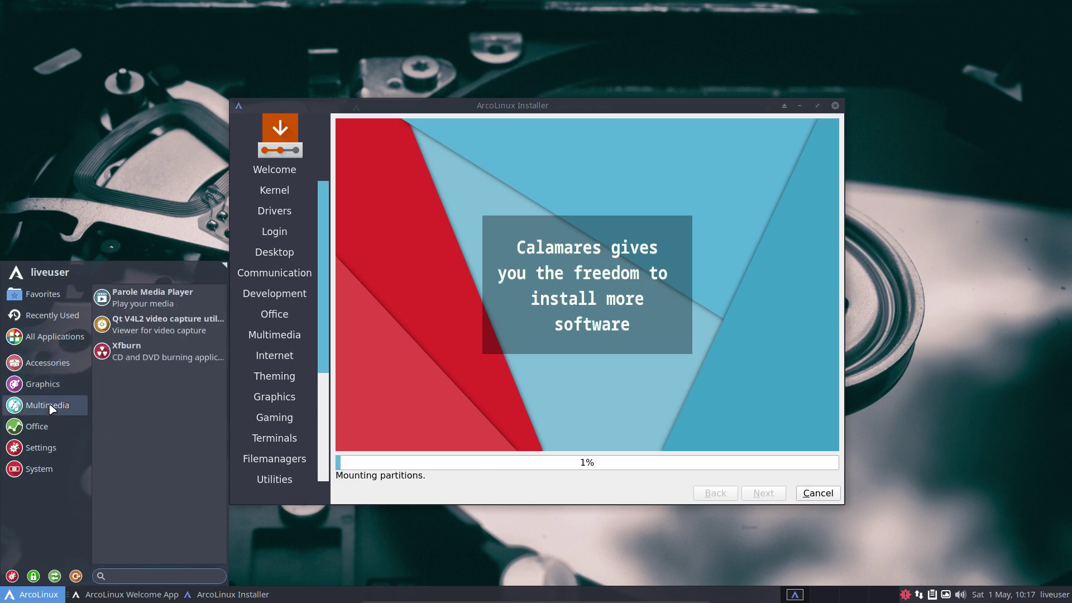
click(49, 428)
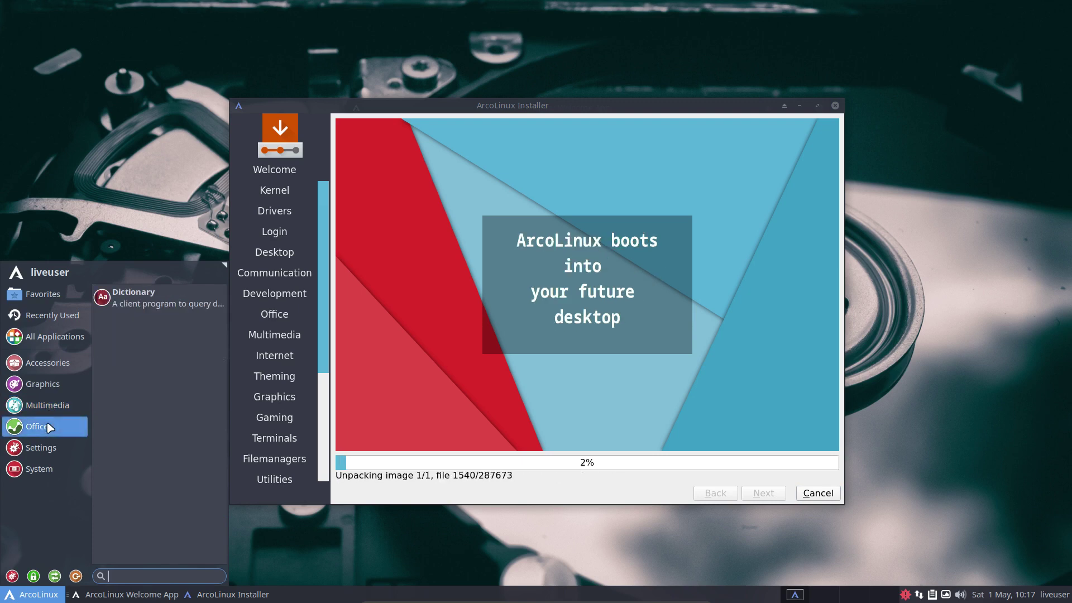
click(53, 447)
click(56, 435)
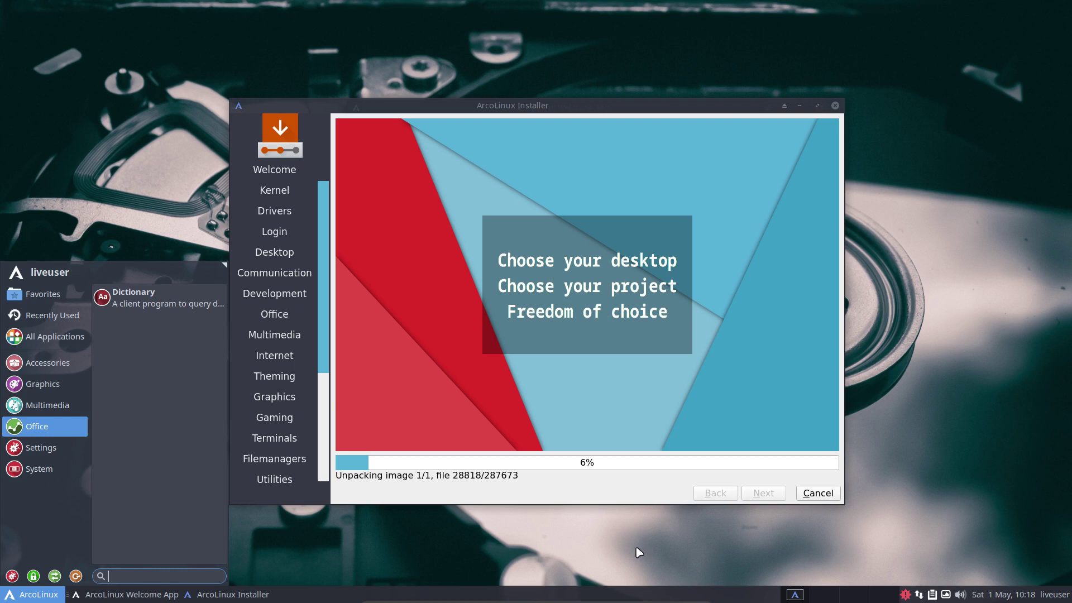
click(635, 486)
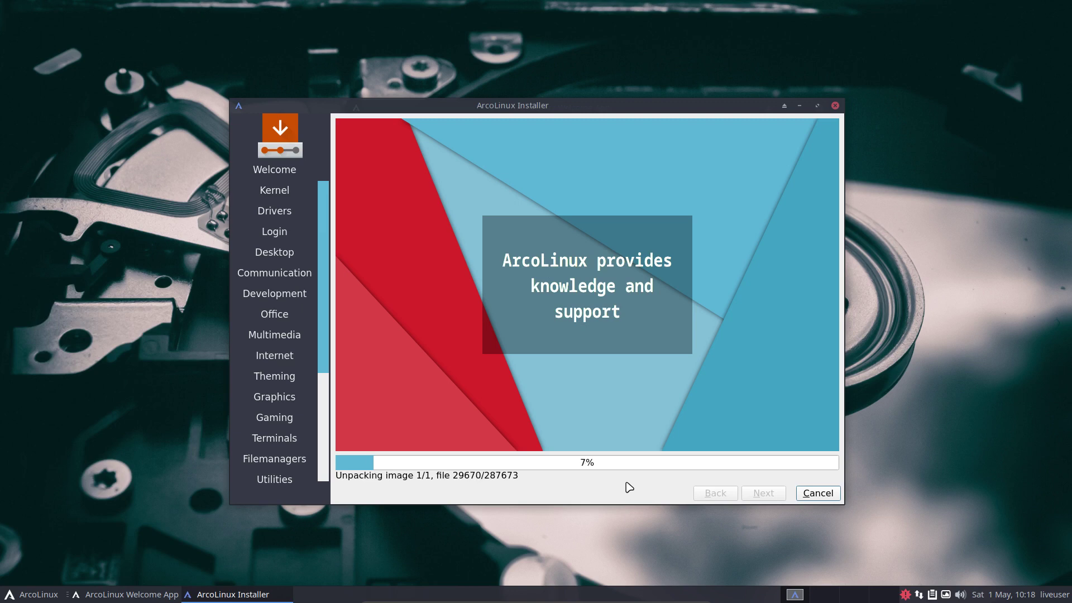
- Close the applications menu and exit VirtualBox full-screen with Host+F (Right Ctrl+F)
click(33, 593)
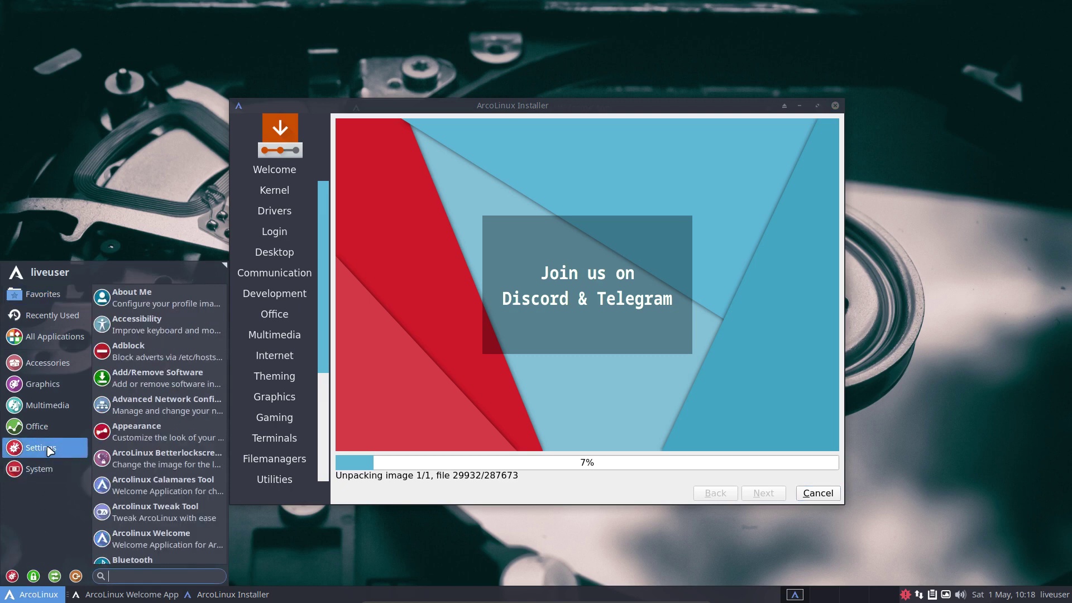
mouse_move(50, 427)
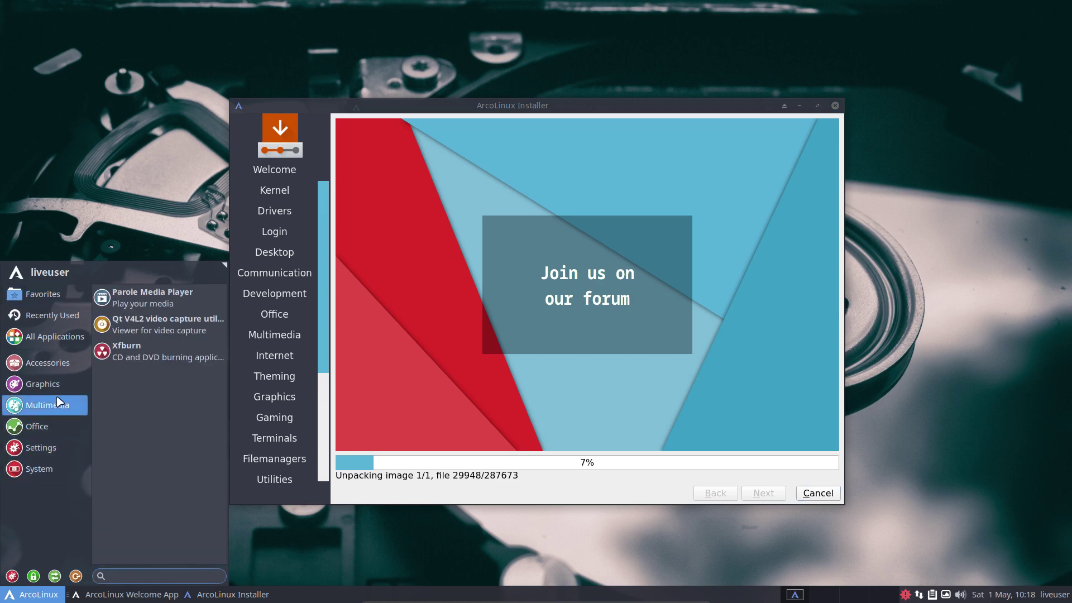
mouse_move(57, 390)
mouse_move(58, 366)
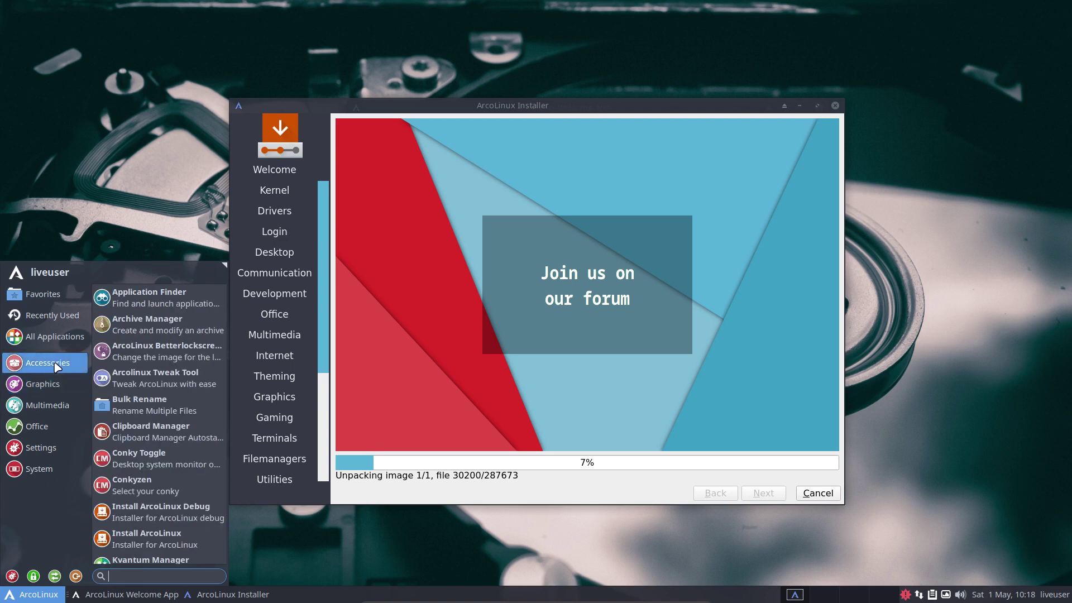
click(161, 204)
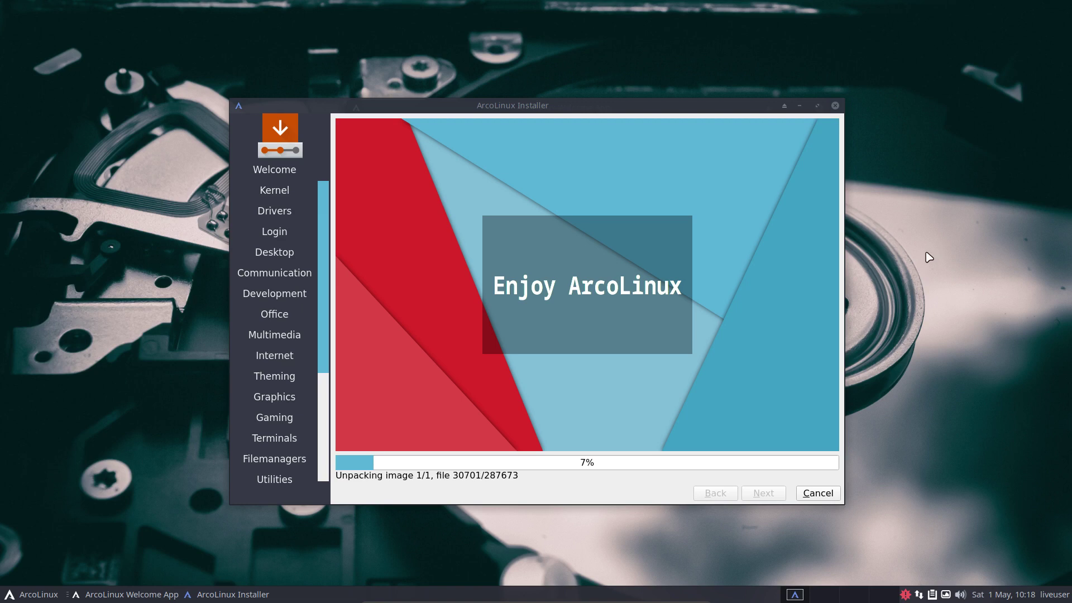
key(Control_R+f)
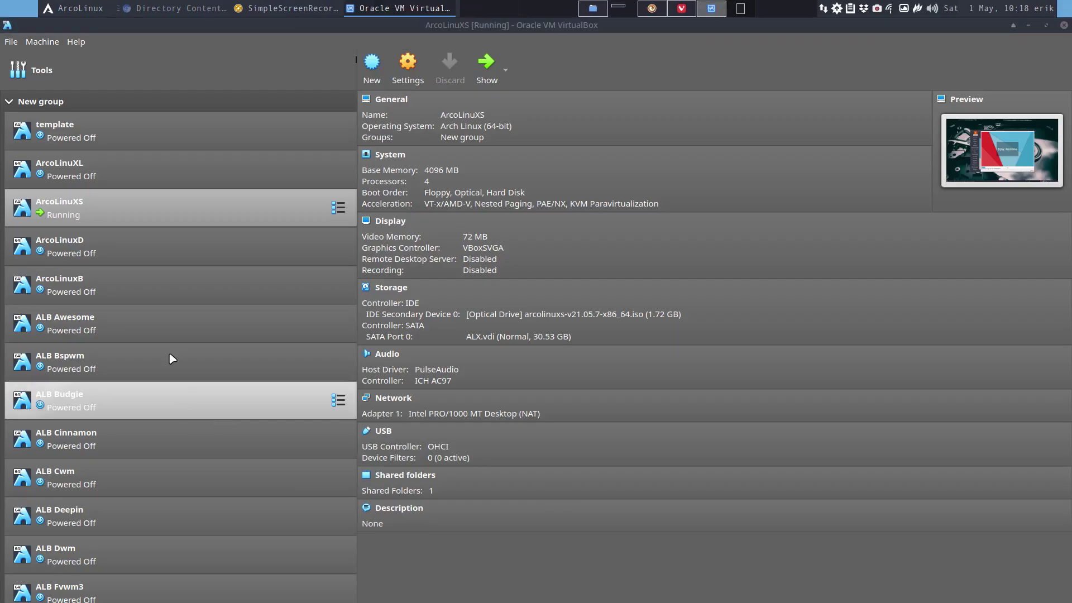
- Bring Chromium forward and open the ArcoLinux Editions page from the Downloads tab
click(126, 9)
click(82, 25)
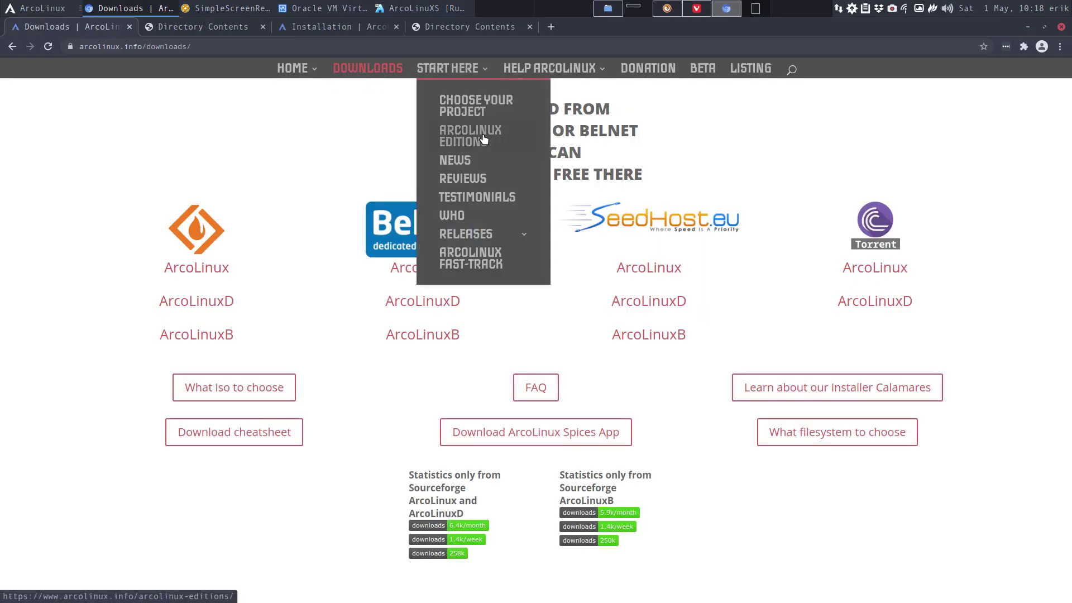
click(481, 141)
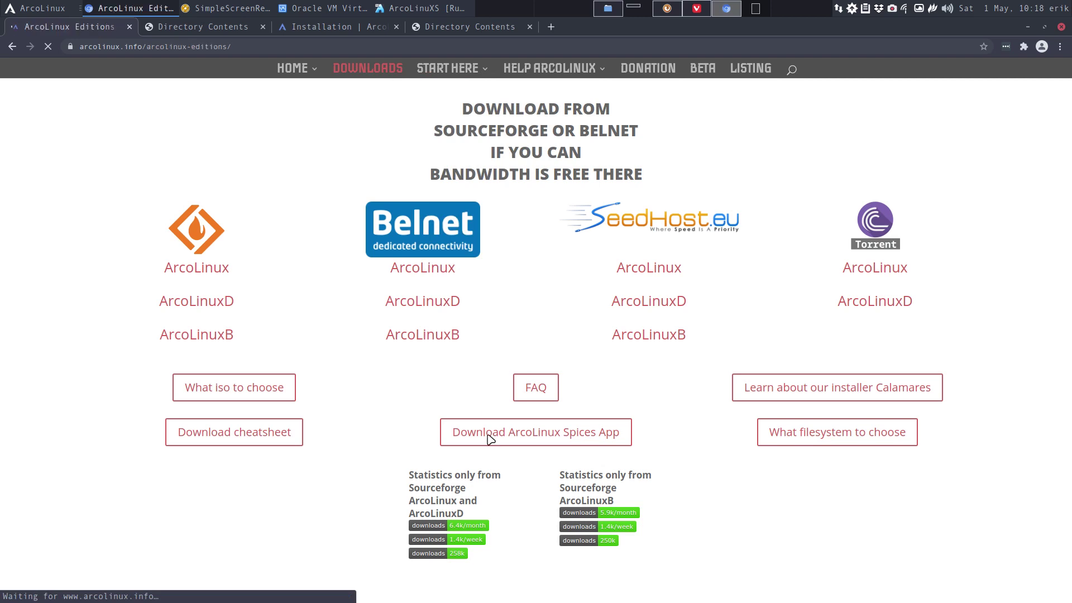
scroll(494, 431, down, 5)
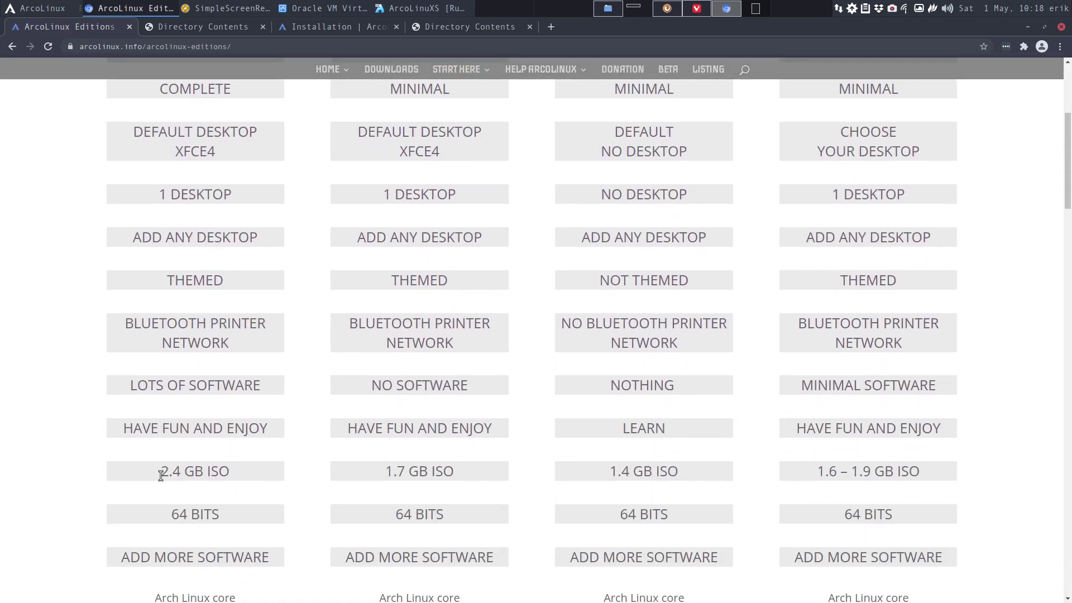
- Scroll through the XL, XS, D and B comparison table, highlighting the 2.4 GB ISO size
drag(161, 475, 229, 472)
scroll(246, 497, up, 4)
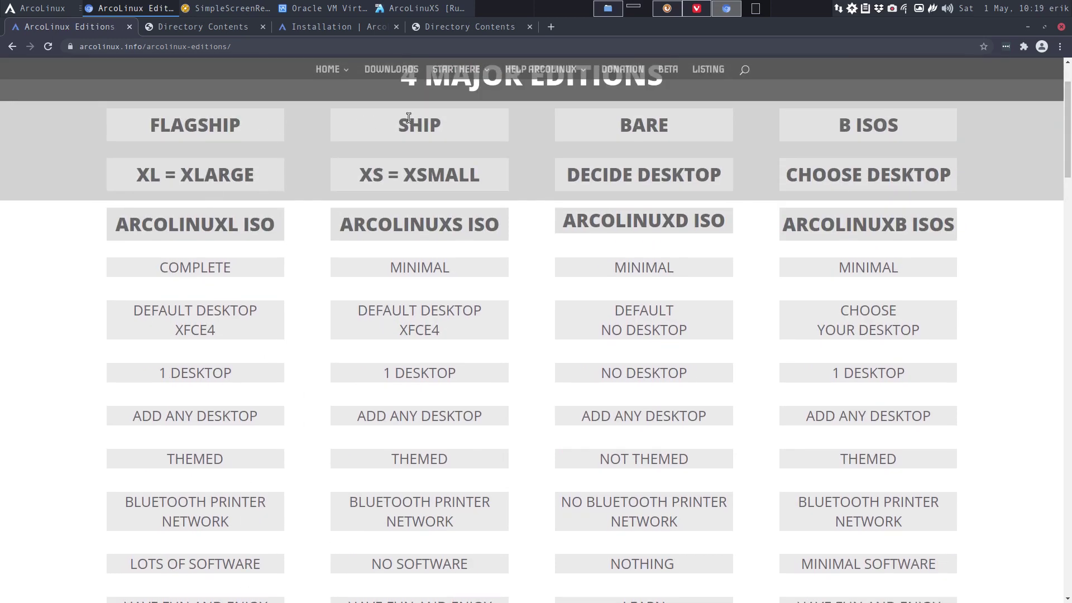
scroll(420, 385, down, 4)
scroll(420, 397, down, 1)
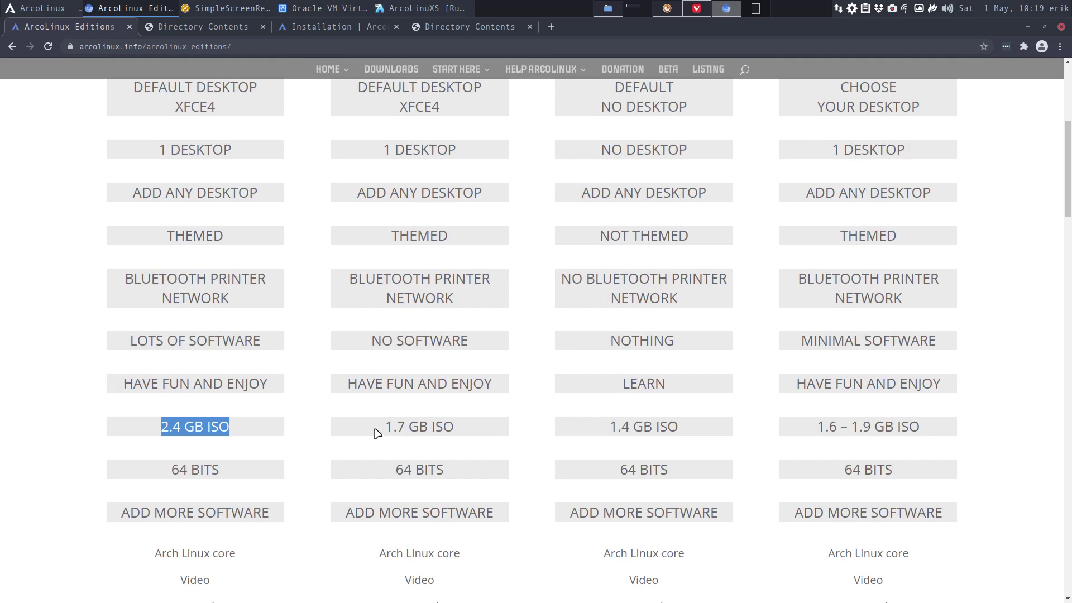
drag(381, 433, 428, 426)
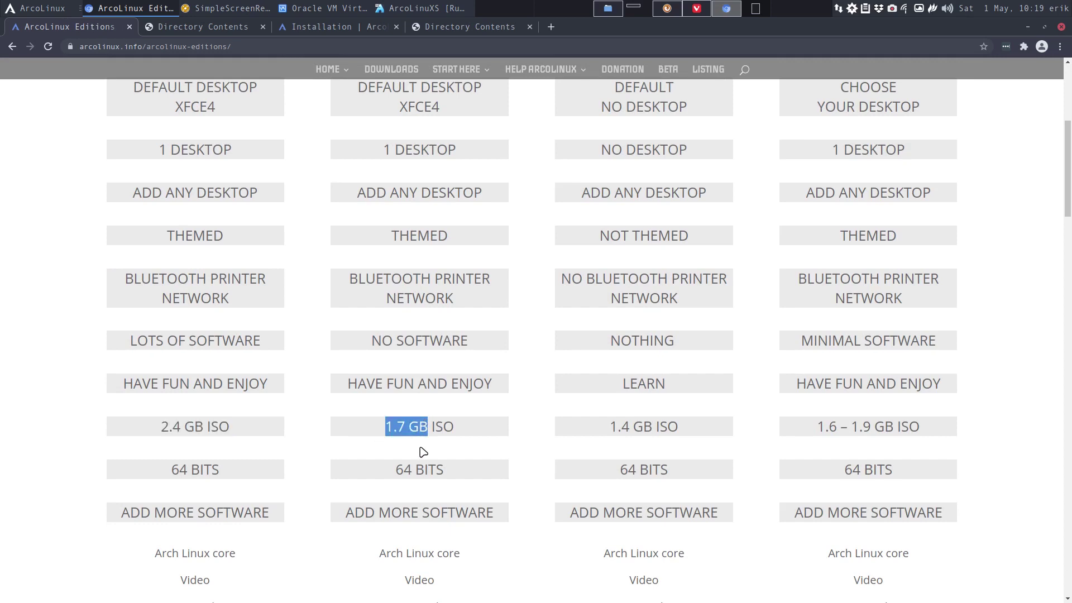
scroll(423, 451, up, 6)
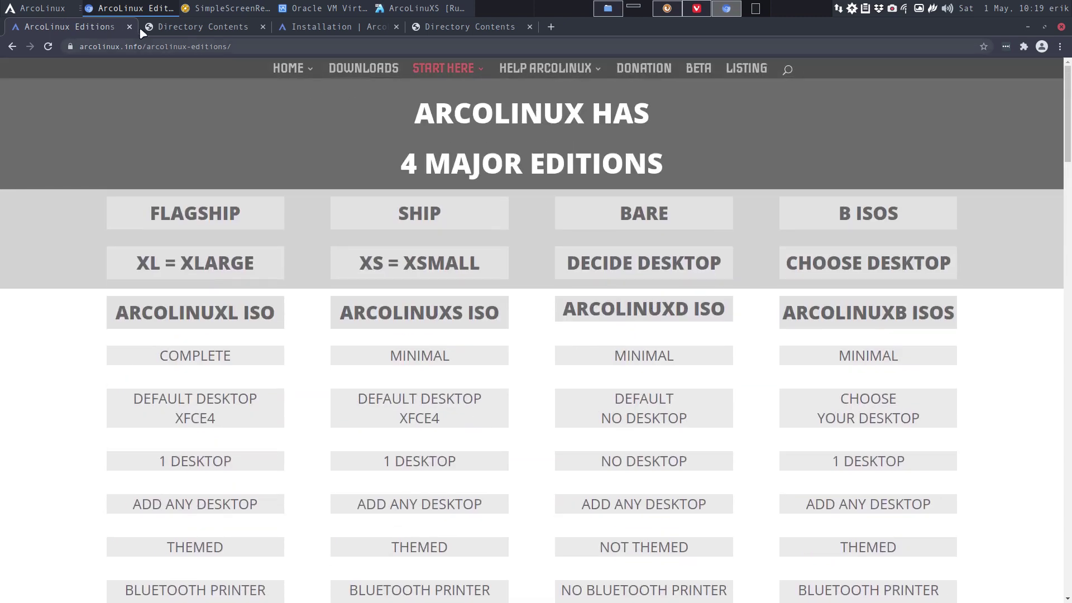
click(31, 8)
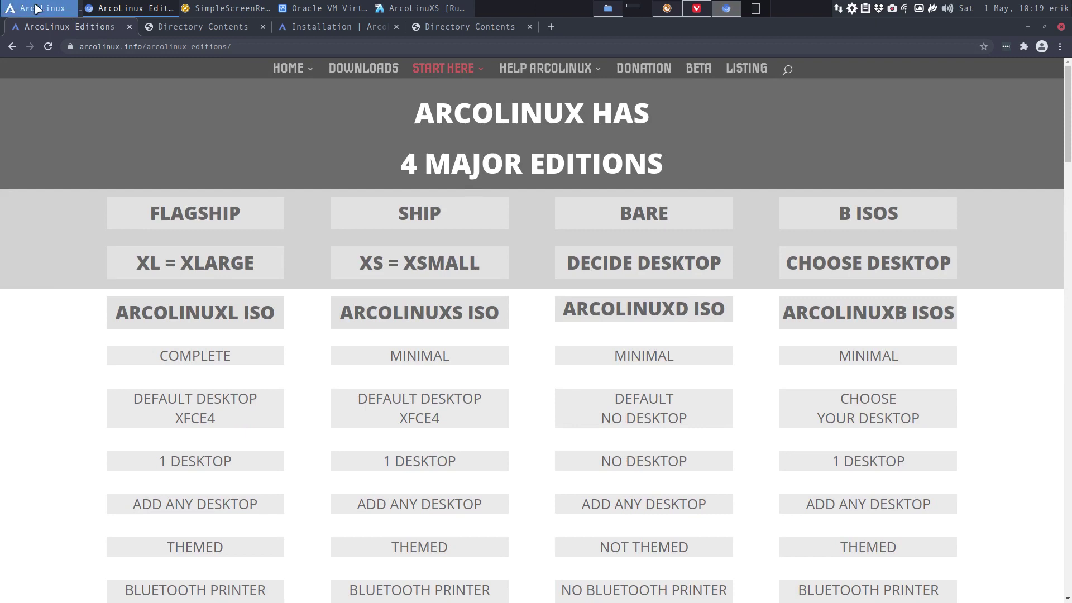
click(36, 8)
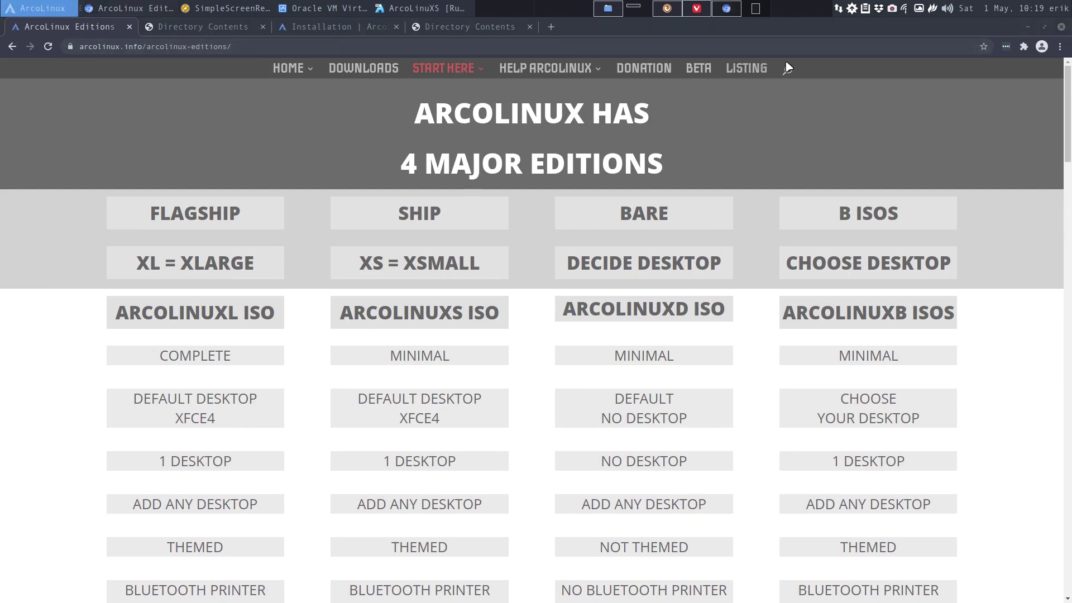
click(860, 114)
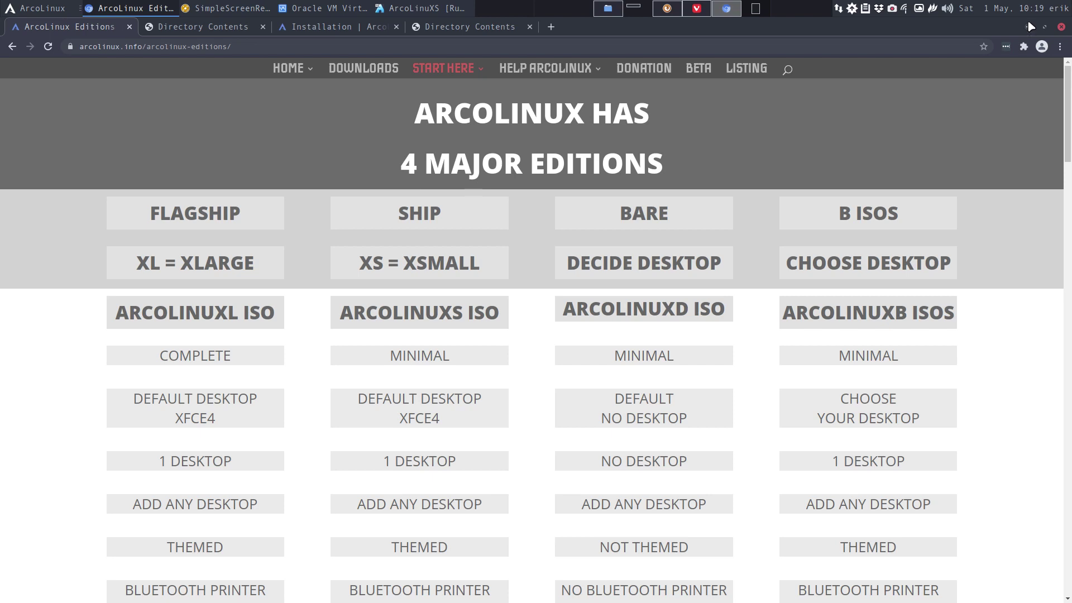
mouse_move(300, 75)
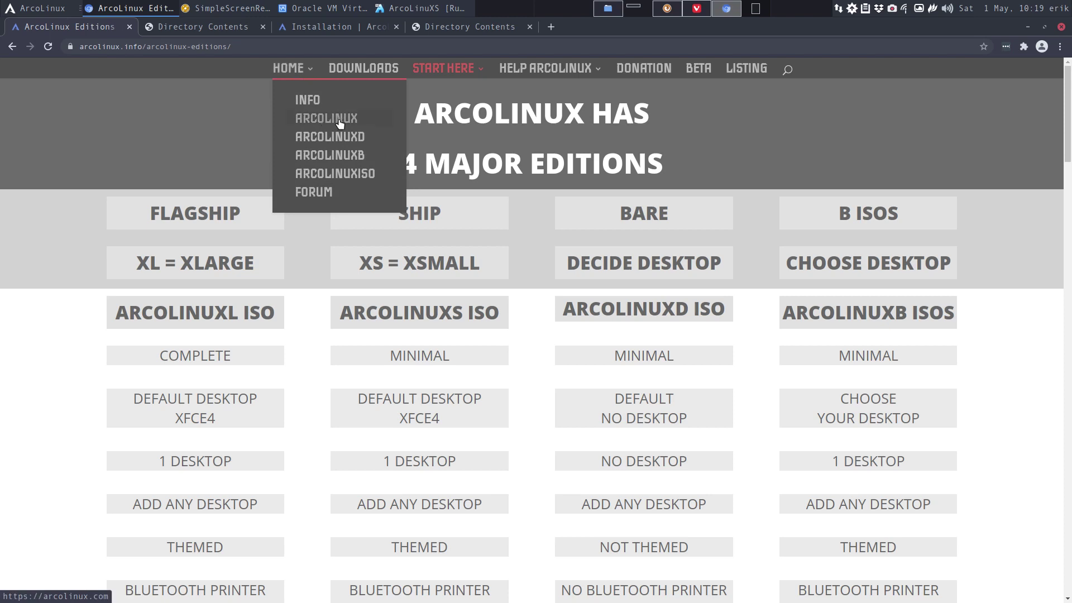